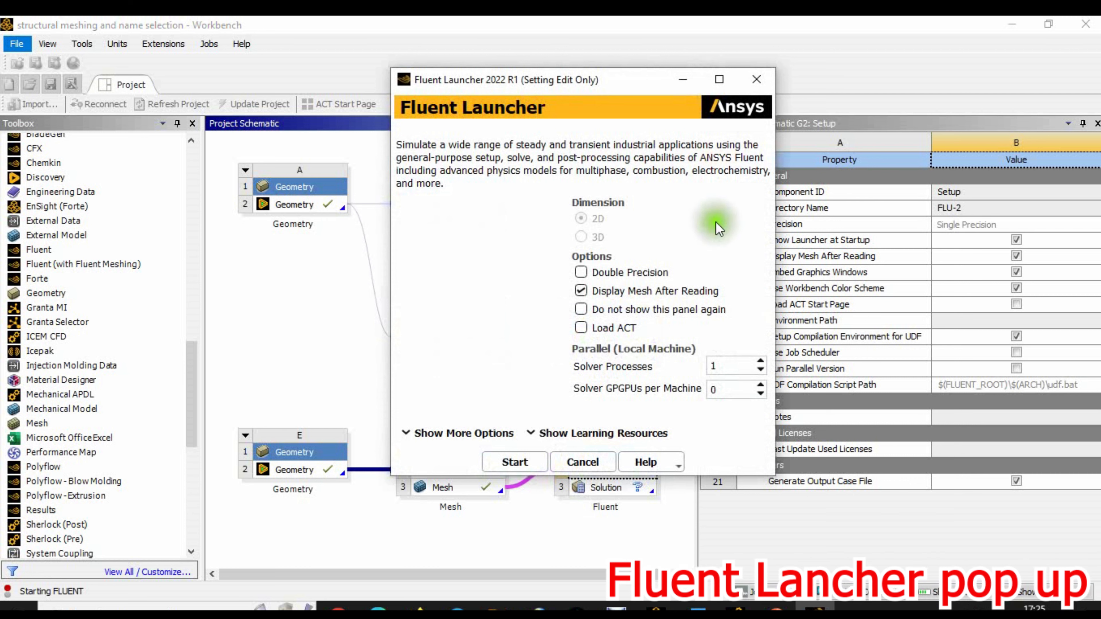
Enable double precision and start the Fluent solver session.
left_click(583, 271)
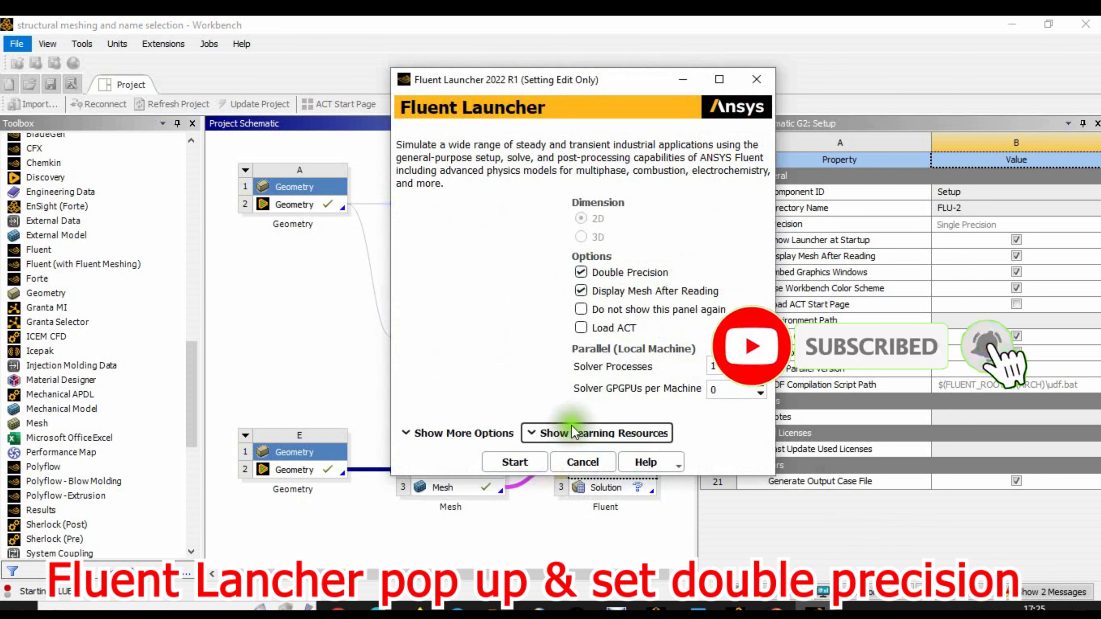
left_click(521, 462)
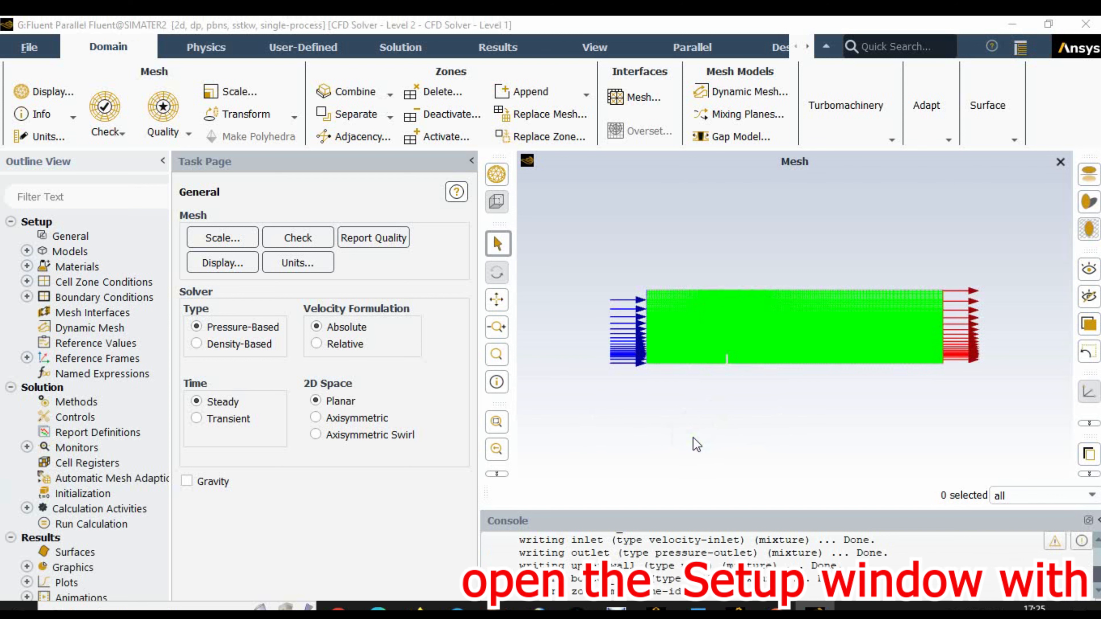
left_click(729, 382)
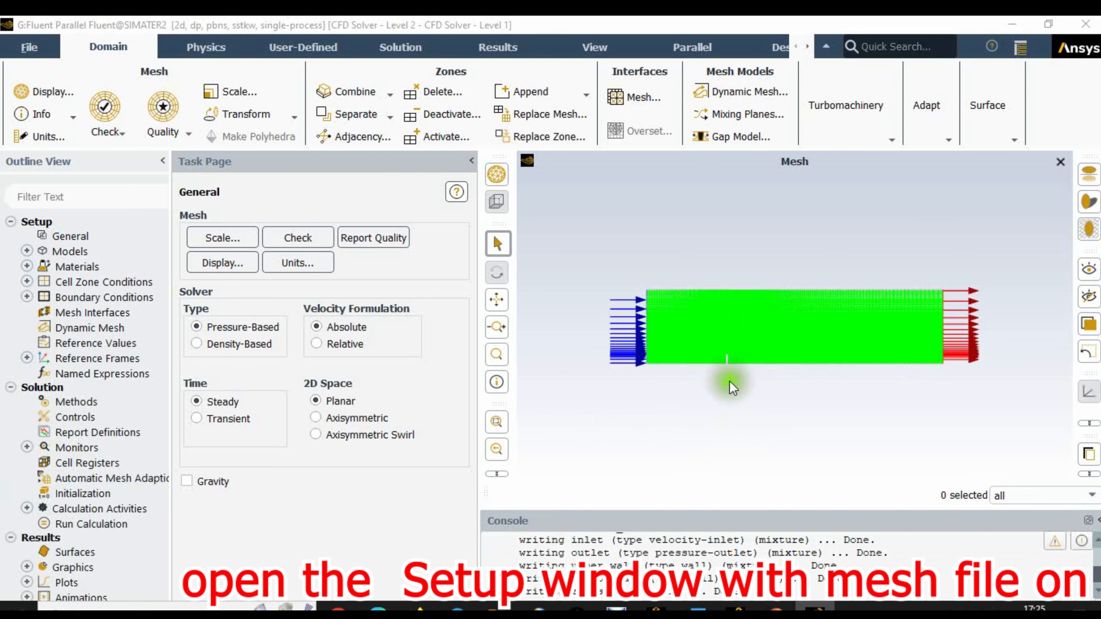
Switch to the Tab Graphics-Console layout and read the mesh import report, including the face, cell and zone names.
left_click(996, 112)
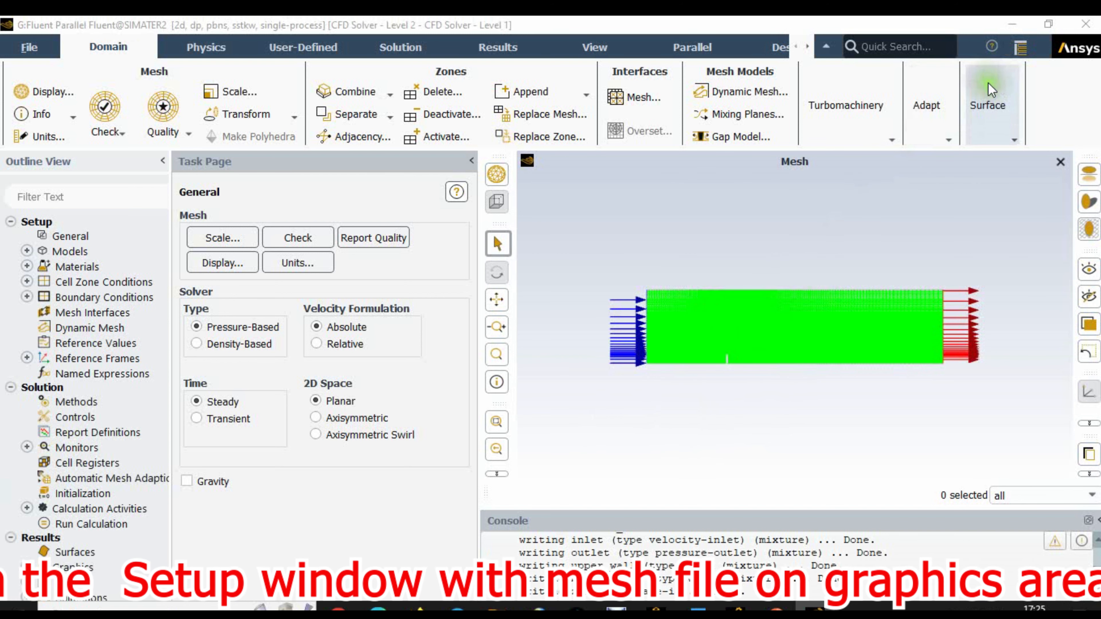
left_click(1020, 48)
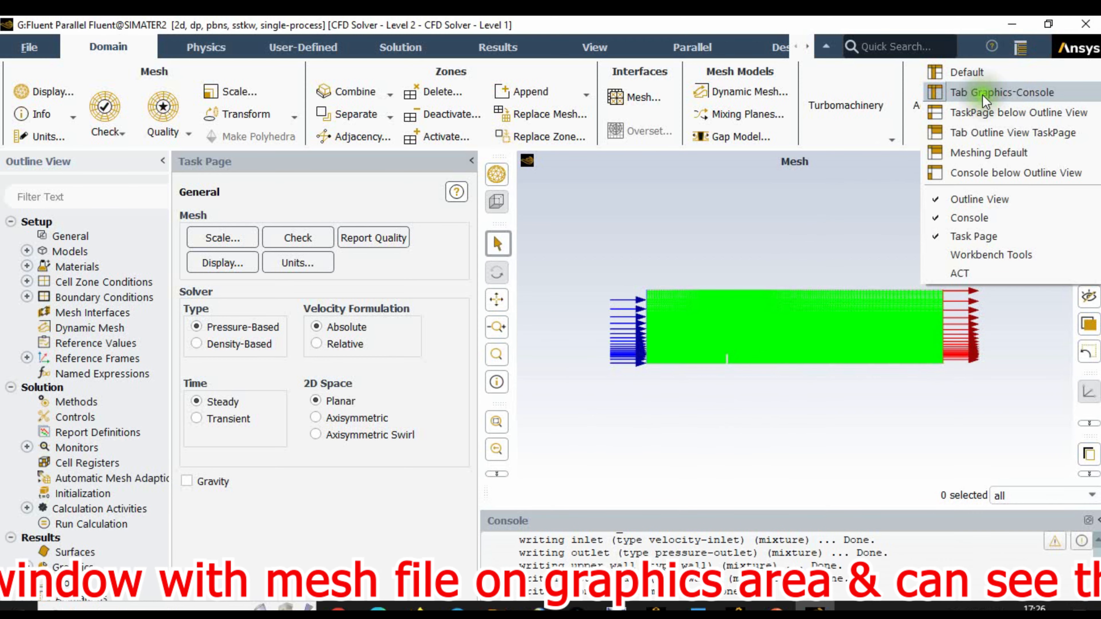
left_click(981, 93)
scroll(858, 238, "up", 5)
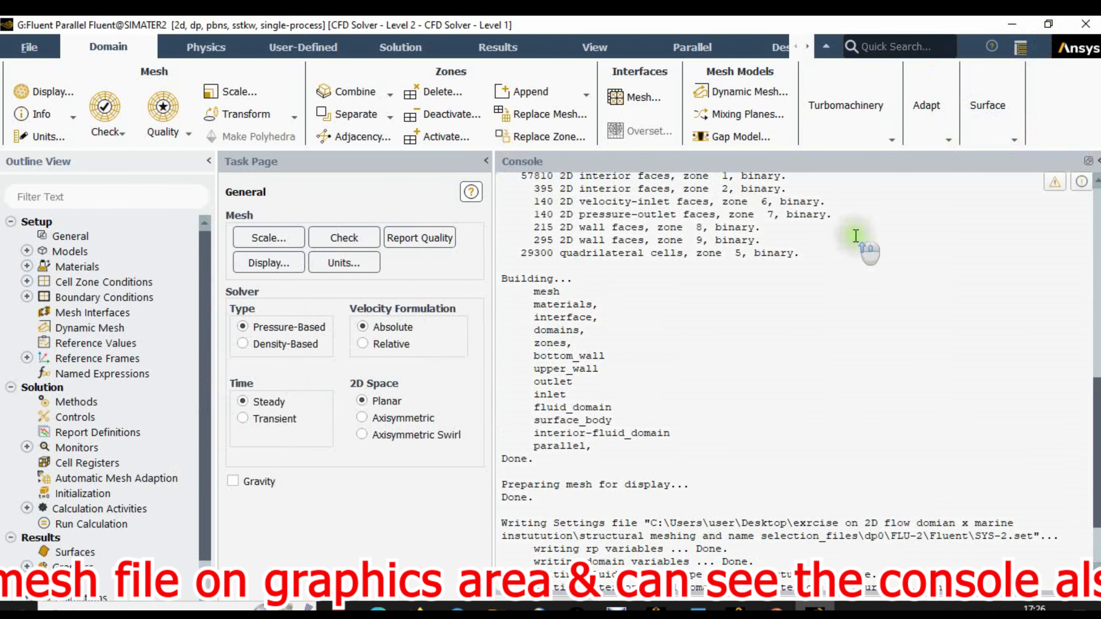
scroll(856, 235, "up", 5)
scroll(856, 236, "down", 10)
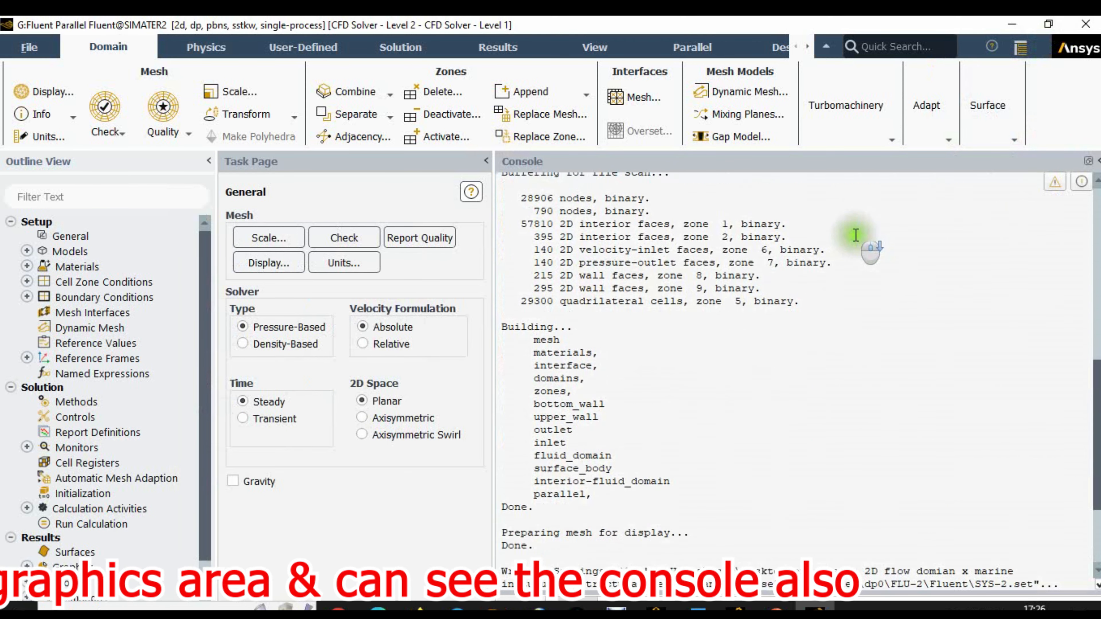
left_click(530, 253)
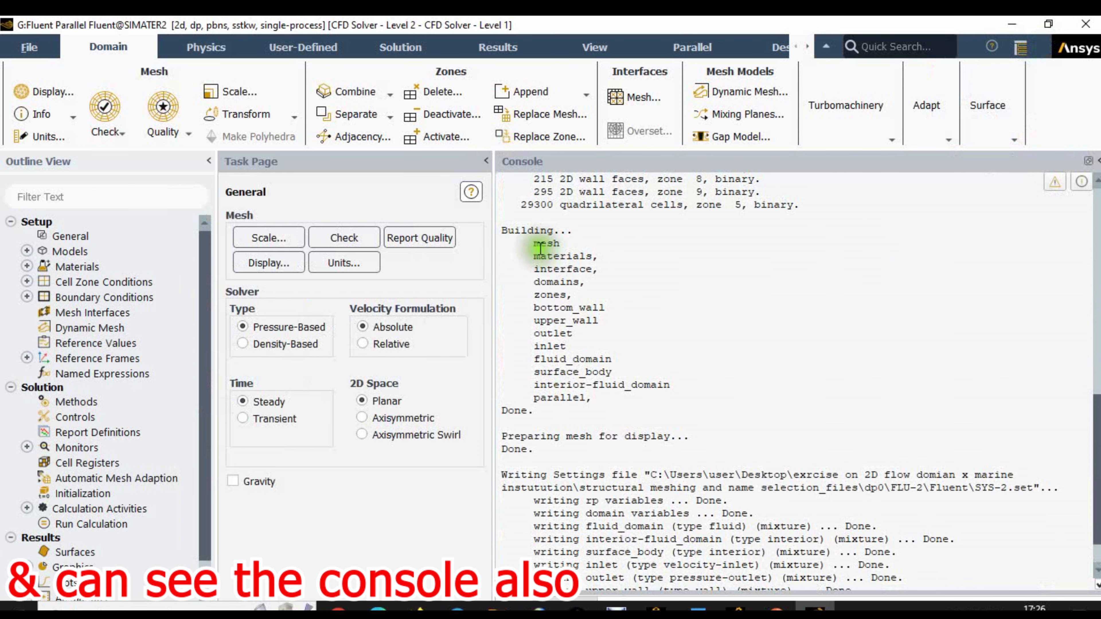
scroll(540, 249, "down", 1)
scroll(541, 246, "up", 1)
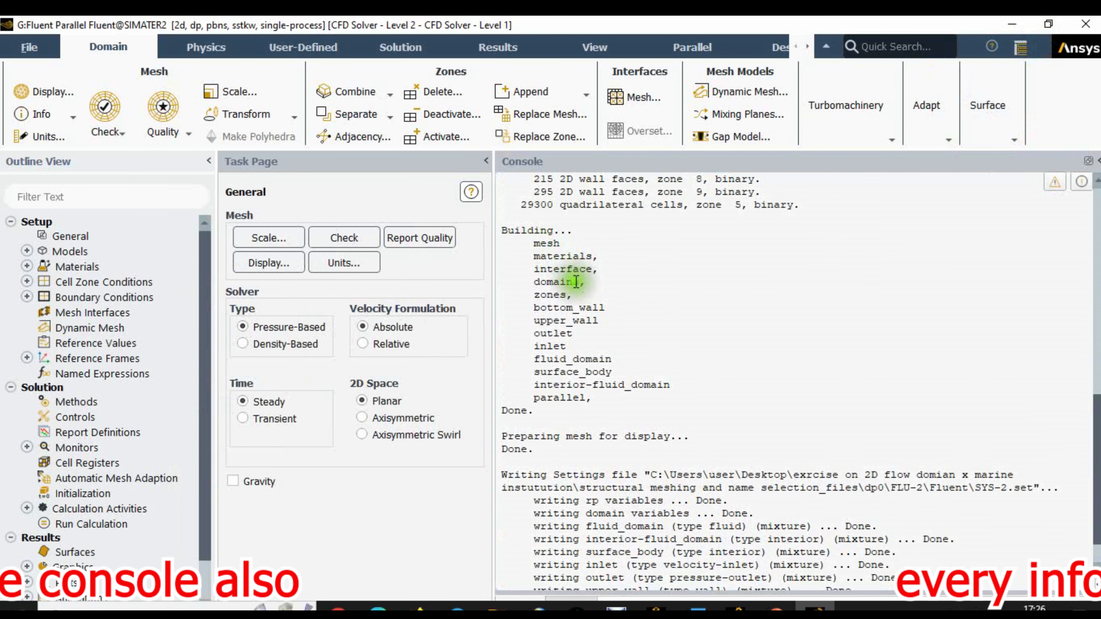
scroll(593, 311, "down", 1)
scroll(609, 312, "up", 5)
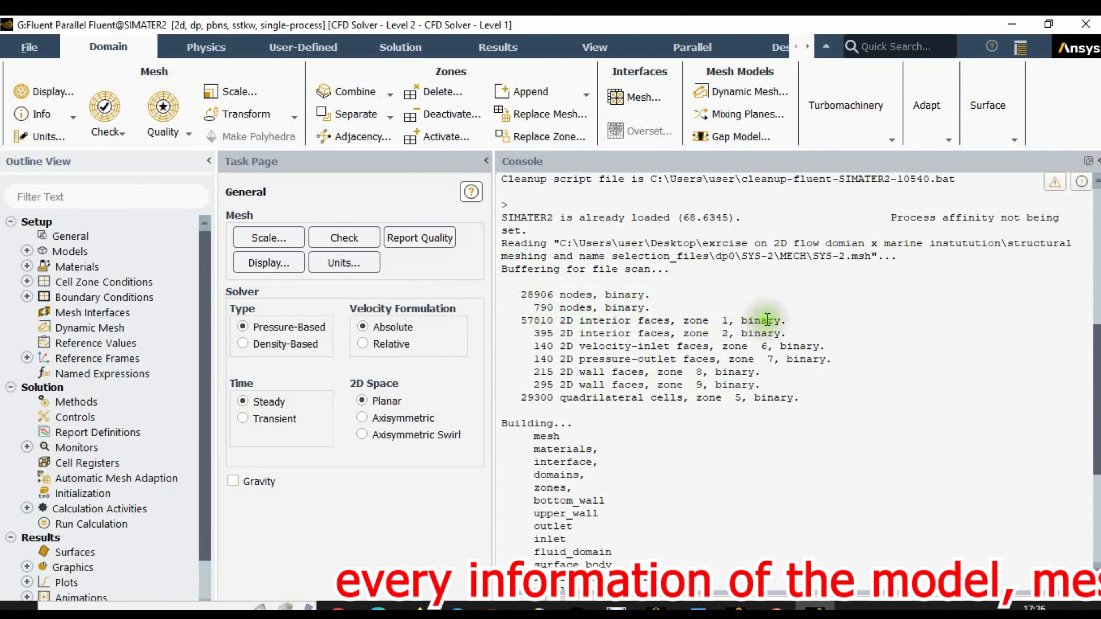
scroll(767, 319, "down", 1)
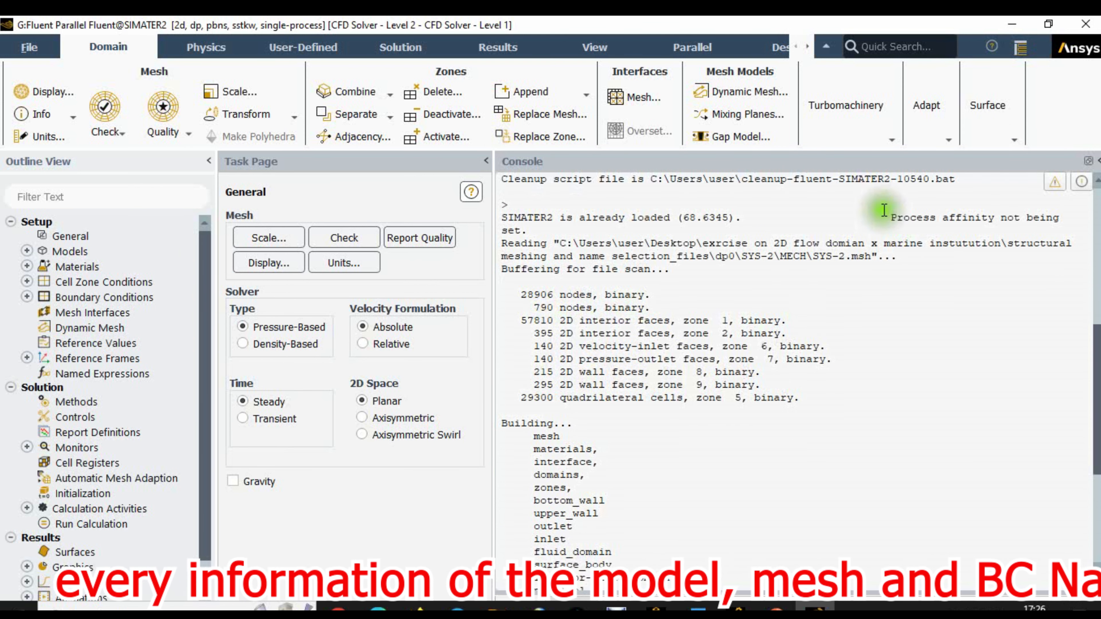
Restore the Default window layout to show the mesh graphics again.
left_click(1021, 47)
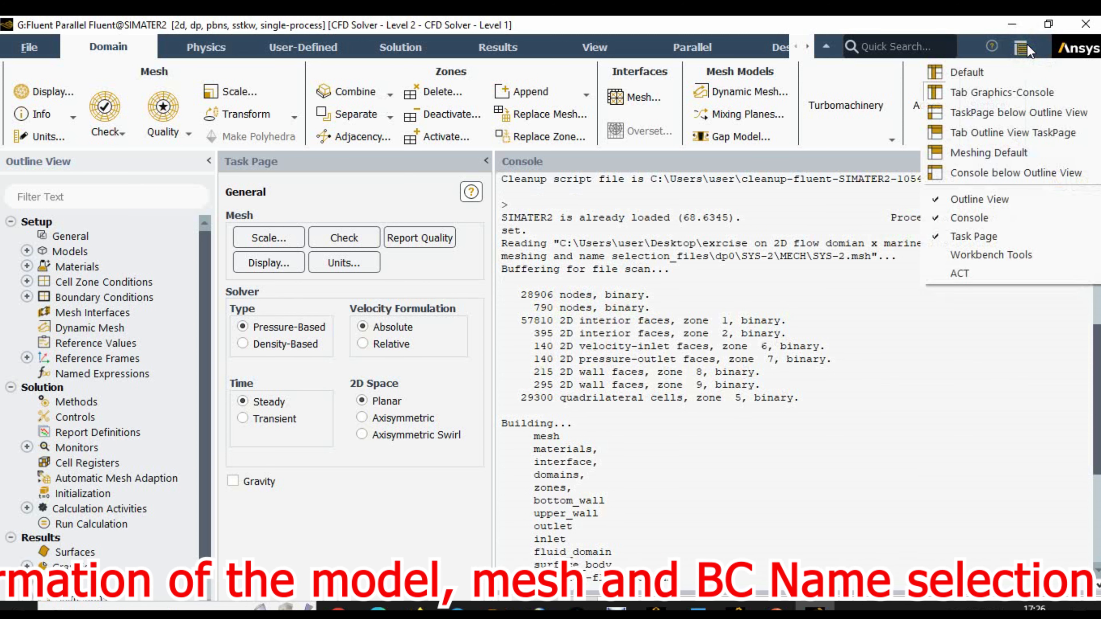
left_click(978, 74)
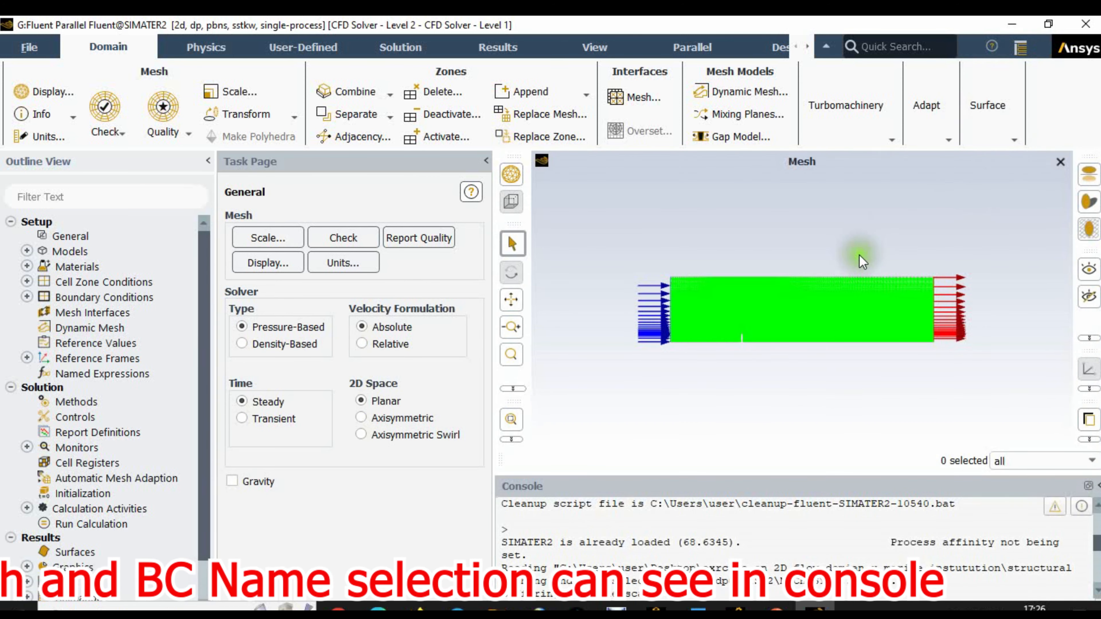
Search the commands for "ruler" and choose the /display/set/windows/ruler? command.
left_click(890, 49)
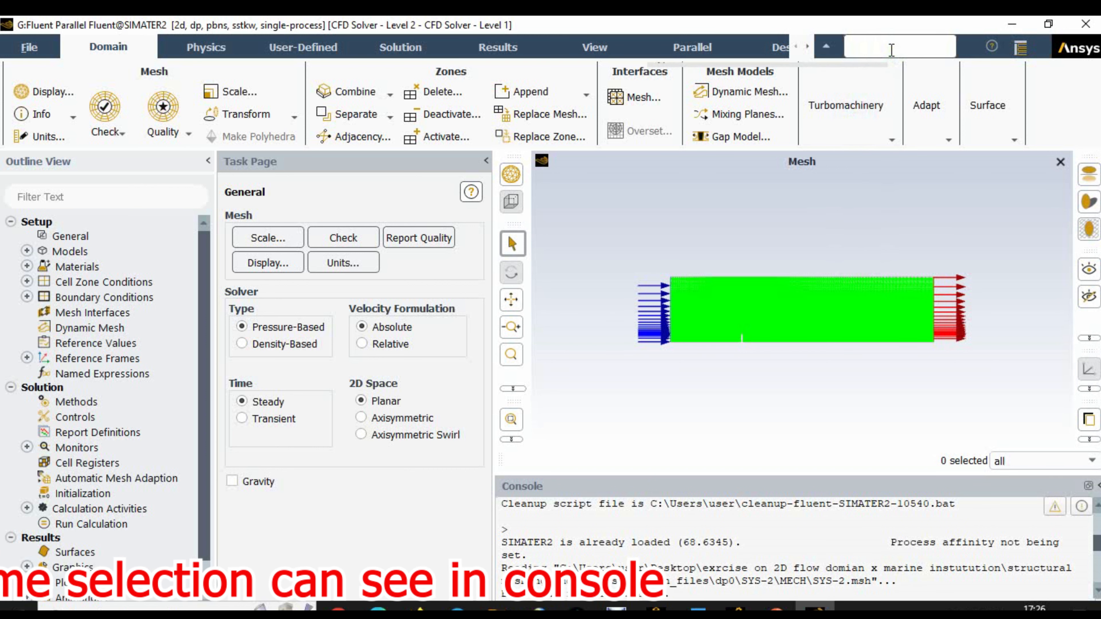
left_click(891, 49)
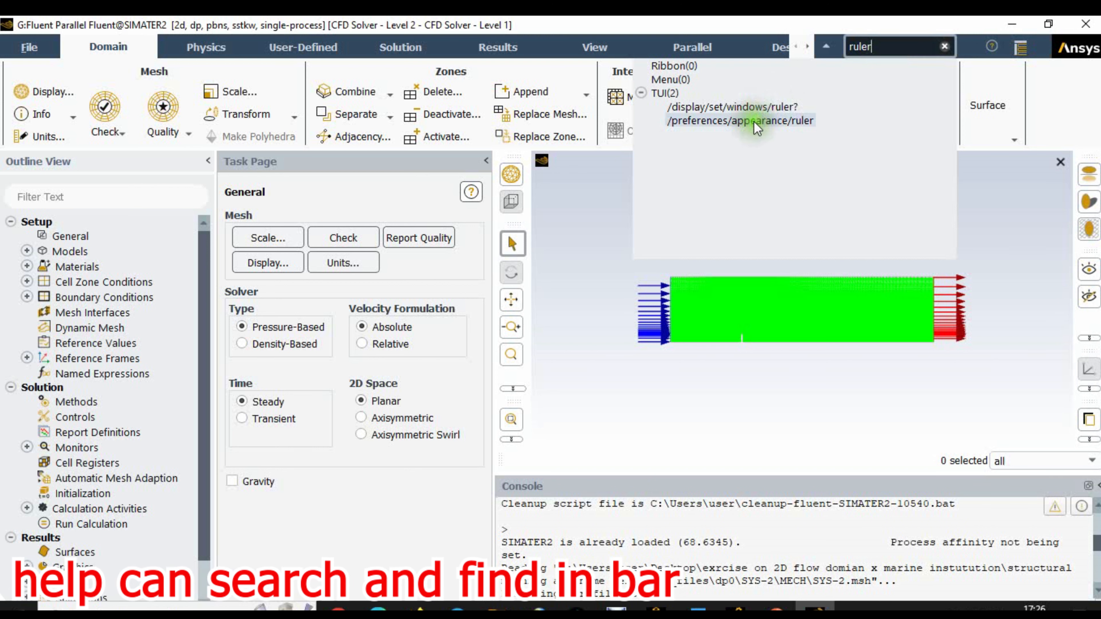
left_click(766, 108)
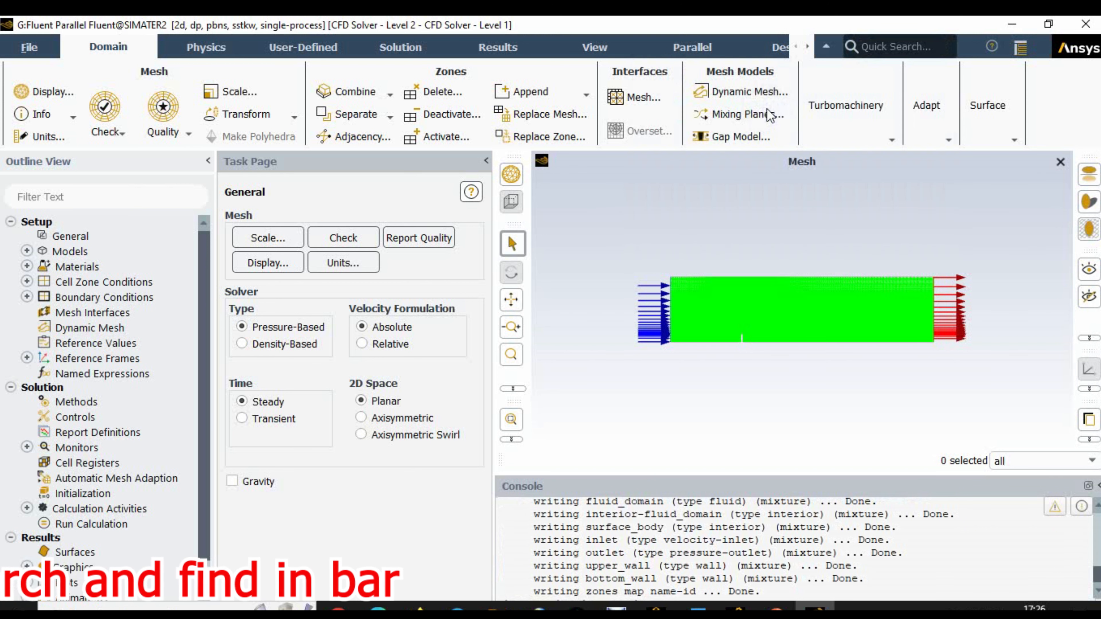
left_click(895, 45)
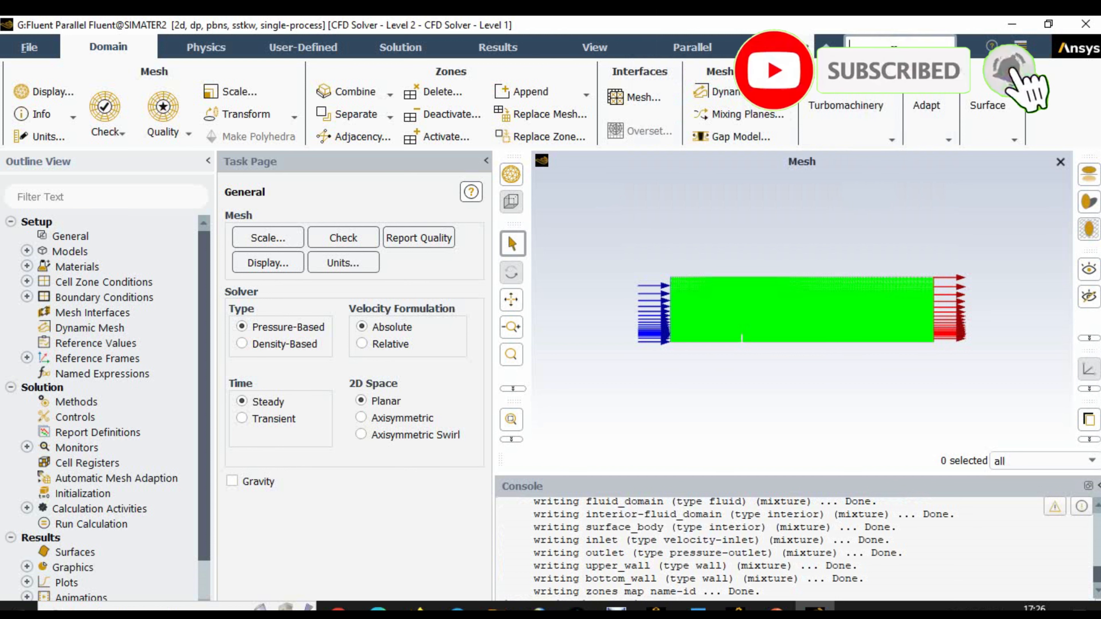
Try scaling the mesh by converting units with Mesh Was Created In set to mm.
scroll(797, 303, "up", 3)
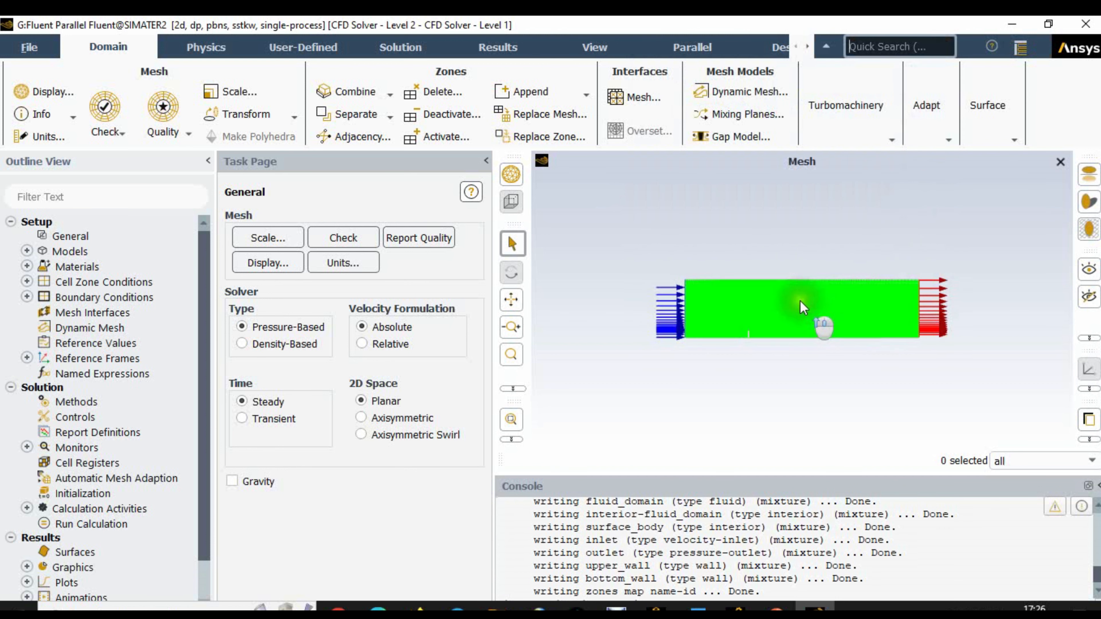
left_click_drag(493, 275, 469, 275)
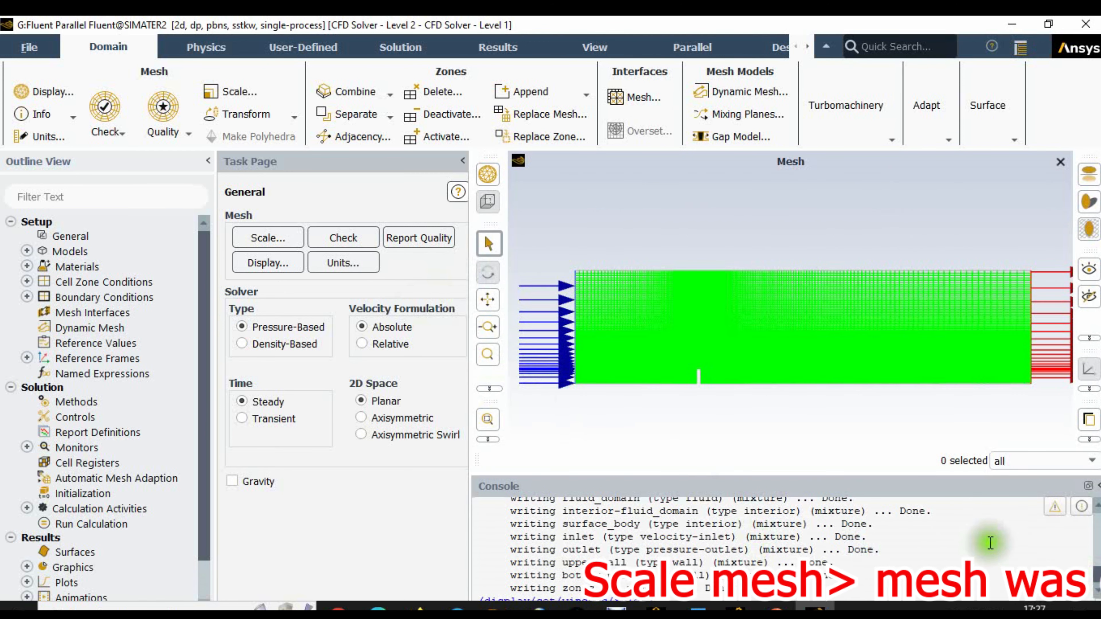
left_click(265, 238)
left_click_drag(349, 263, 342, 220)
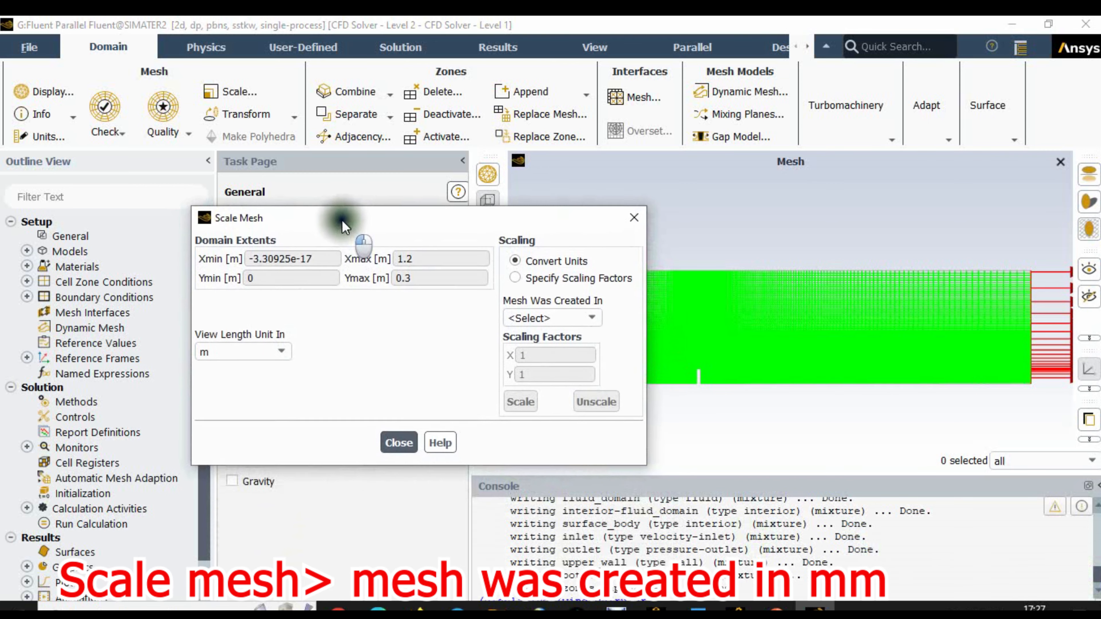
left_click(559, 315)
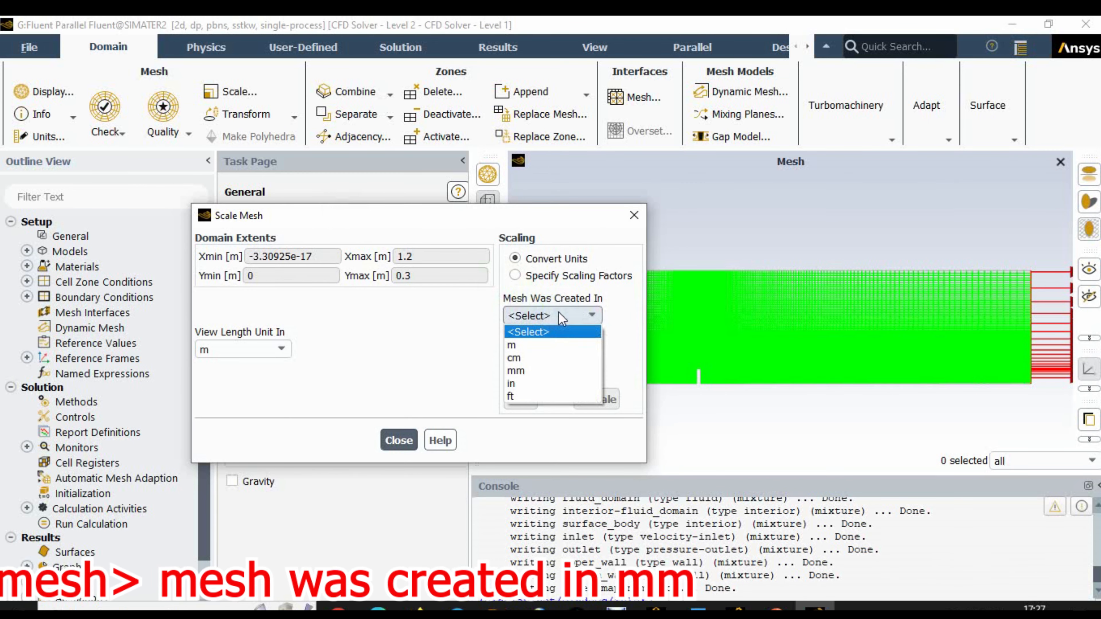
left_click(532, 372)
left_click(520, 400)
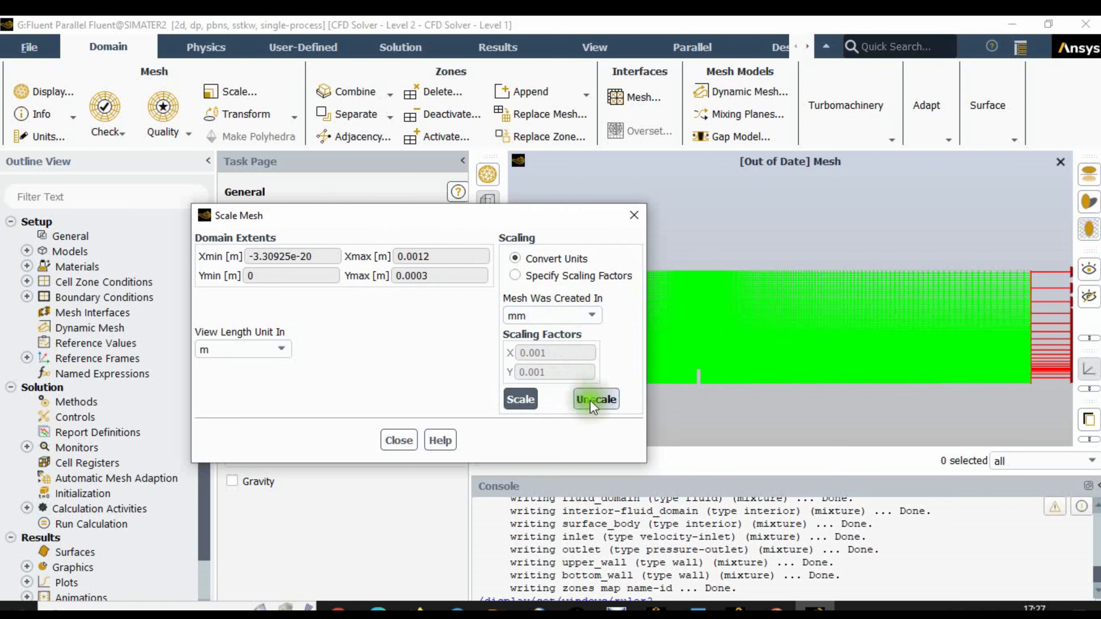
Unscale the mesh and close the Scale Mesh settings.
left_click_drag(352, 228, 419, 214)
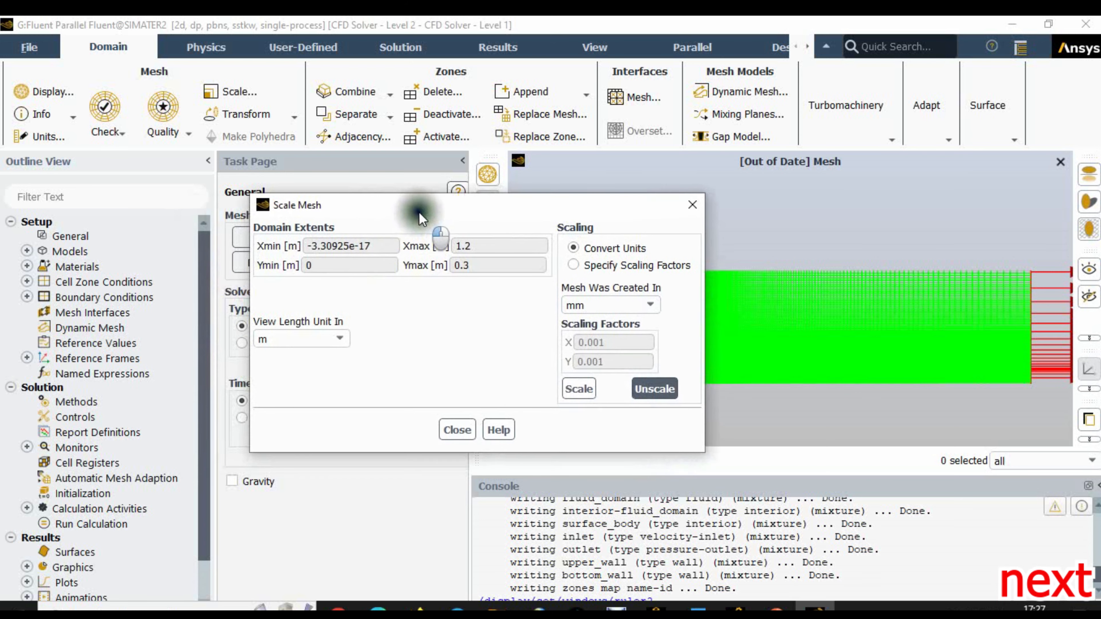
left_click(461, 429)
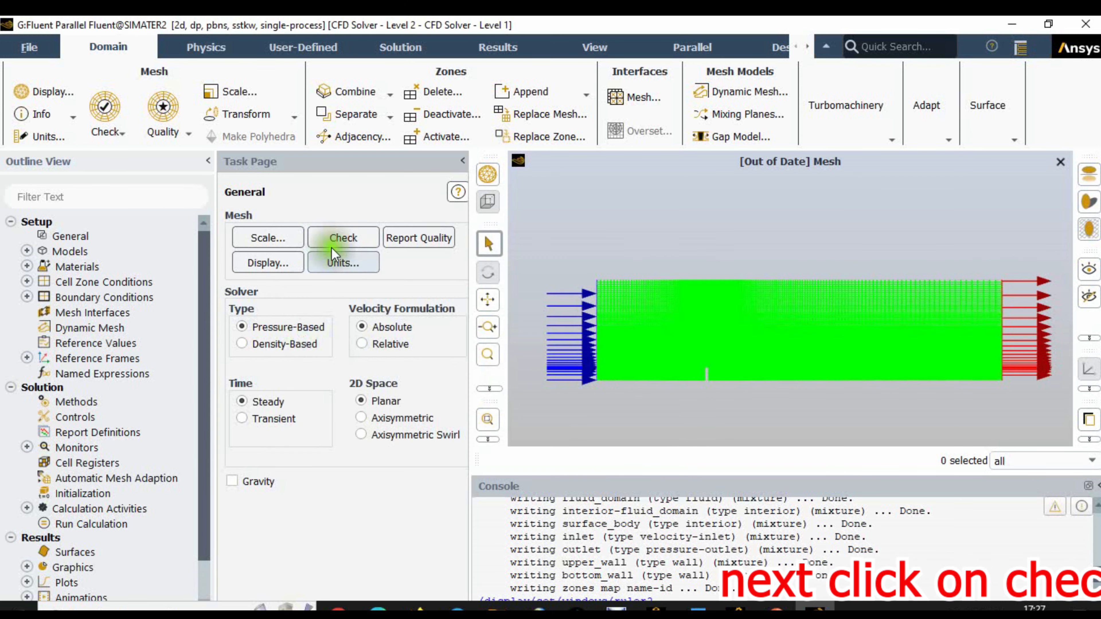
Run the mesh check and use the Tab Graphics-Console layout to show its full report.
left_click(342, 237)
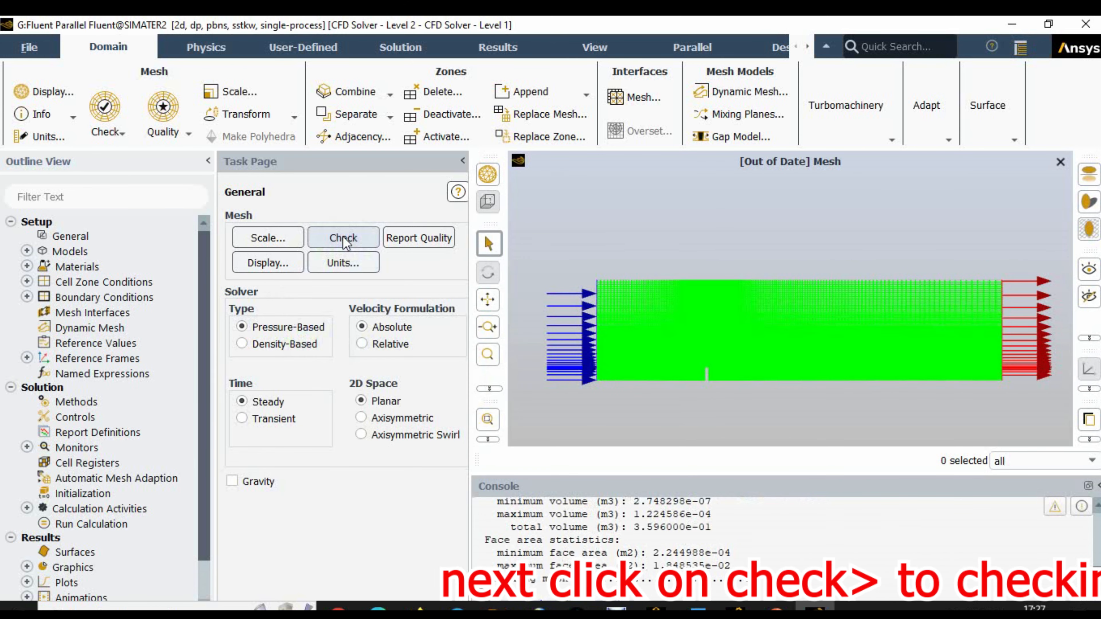
left_click(1022, 51)
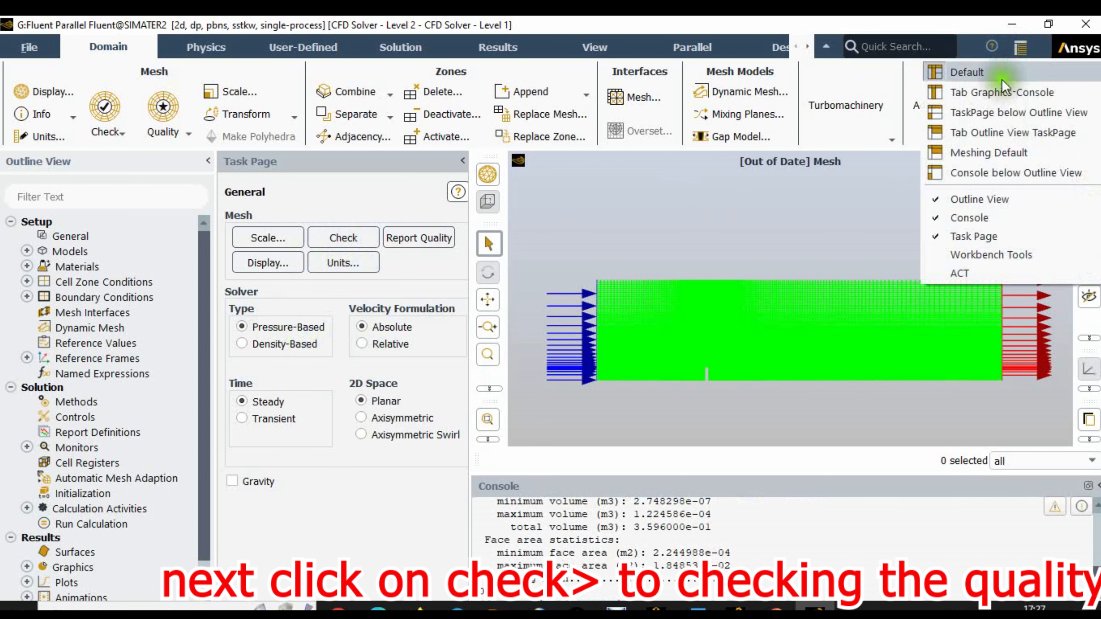
left_click(997, 92)
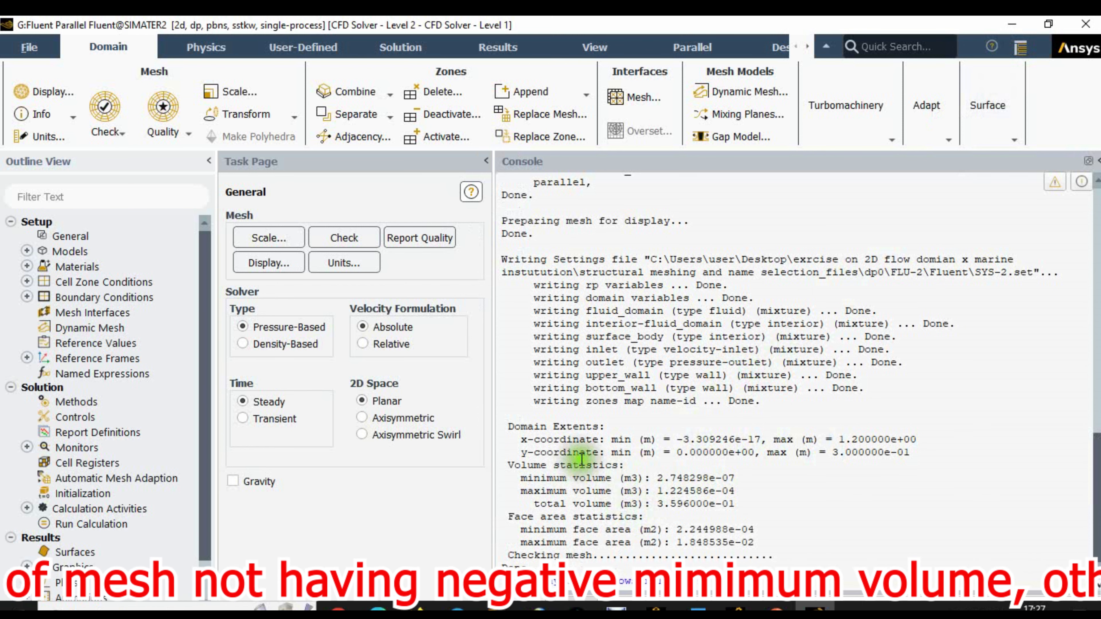
Examine the domain extents and the minimum, maximum and total volumes in the mesh check report.
left_click_drag(522, 439, 905, 452)
left_click(813, 489)
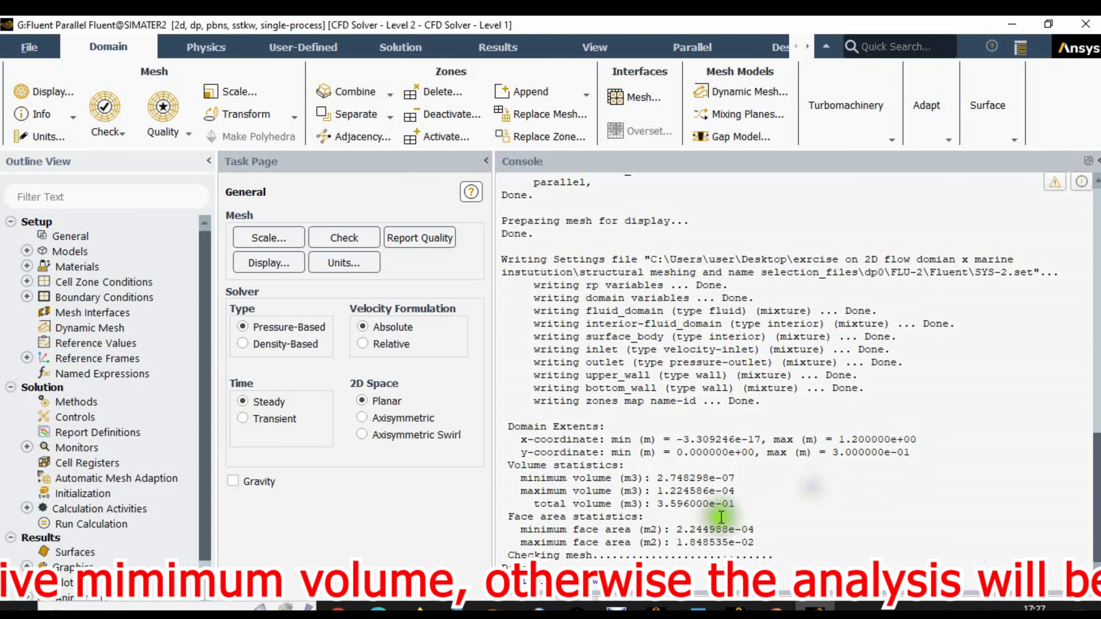
left_click_drag(520, 478, 743, 485)
left_click_drag(521, 490, 738, 492)
left_click_drag(535, 503, 744, 504)
left_click(1056, 181)
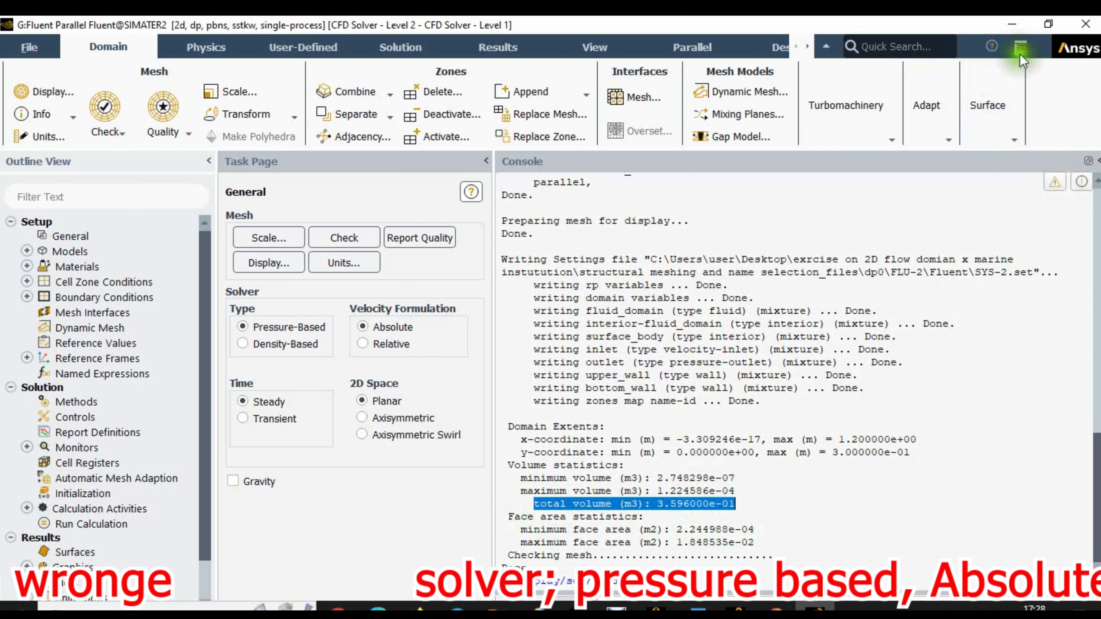
Configure the solver as Pressure-Based with Absolute velocity formulation, Steady time and Planar 2D space.
left_click(242, 327)
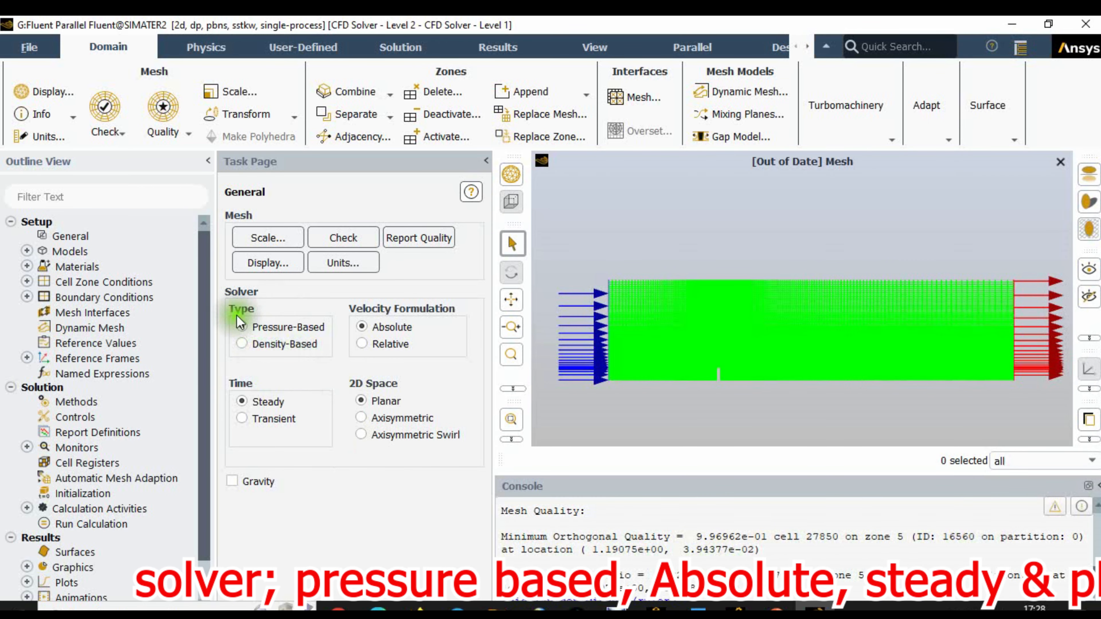
left_click(363, 327)
left_click(243, 401)
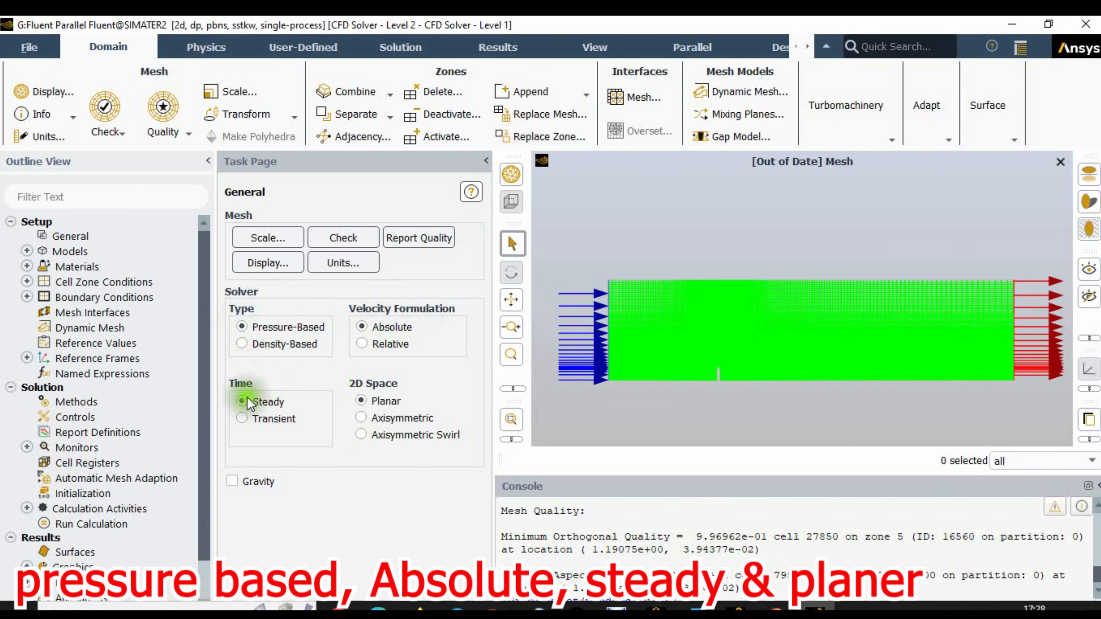
left_click(368, 400)
Enable gravity and set the Y gravitational acceleration to -9.81 m/s².
left_click(234, 482)
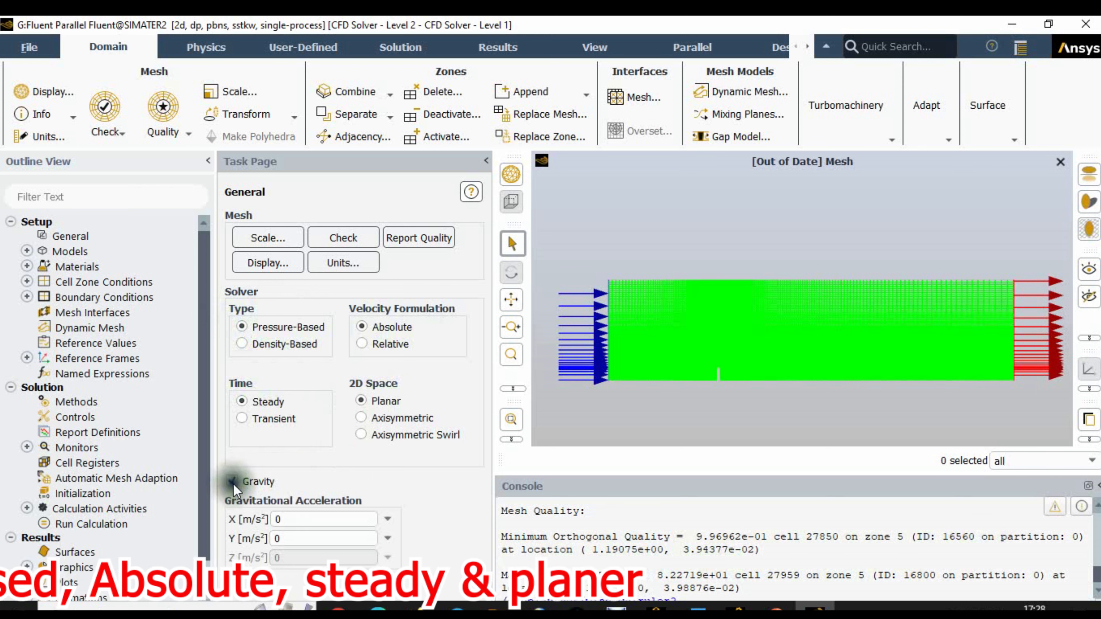
left_click(296, 543)
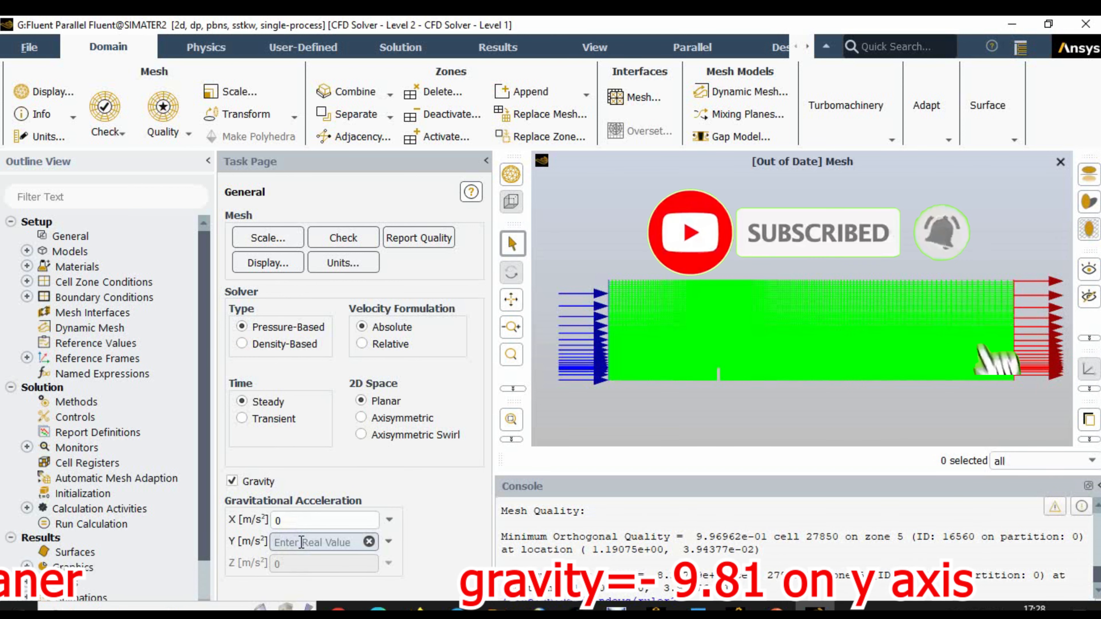
type("-9.81")
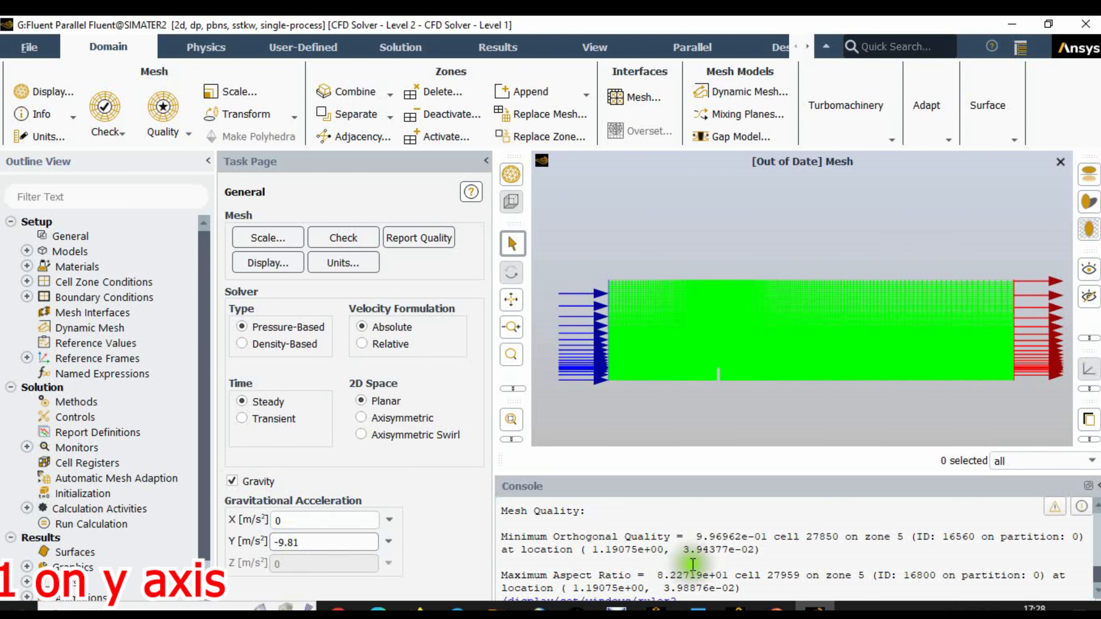
scroll(456, 503, "down", 2)
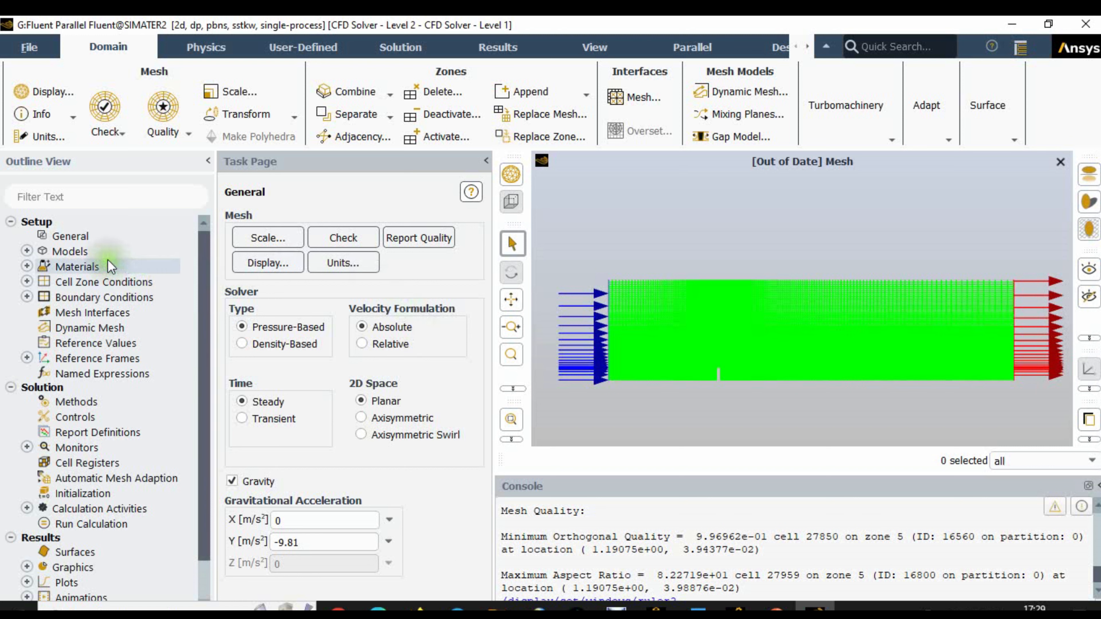
Set the viscous model to k-epsilon (2 eqn), Realizable, with Scalable Wall Functions.
left_click(65, 250)
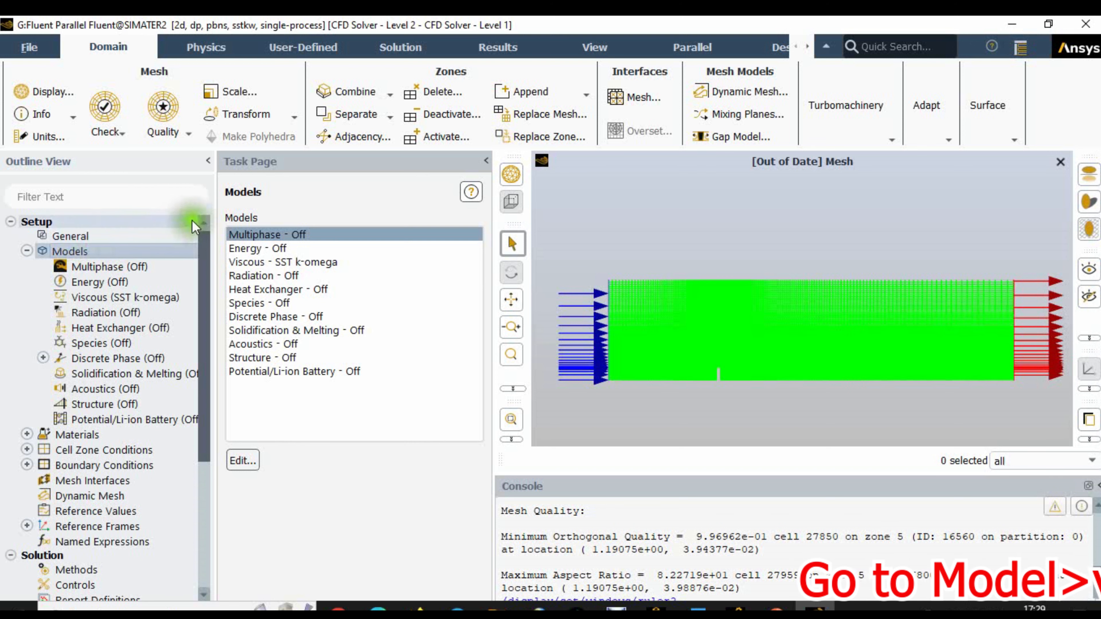
left_click(303, 262)
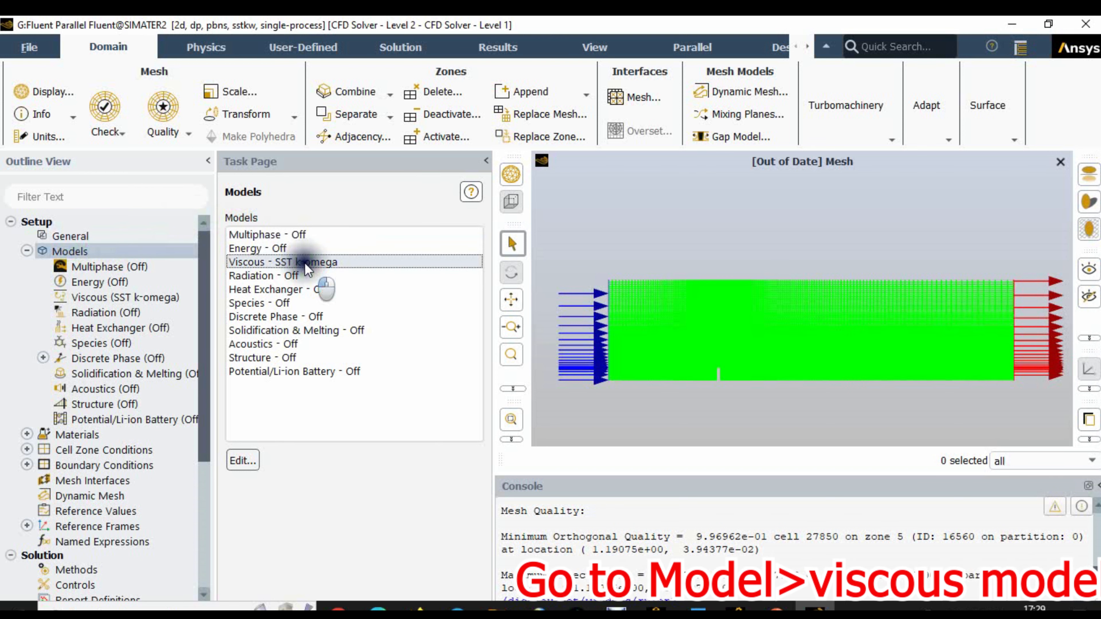
double_click(304, 263)
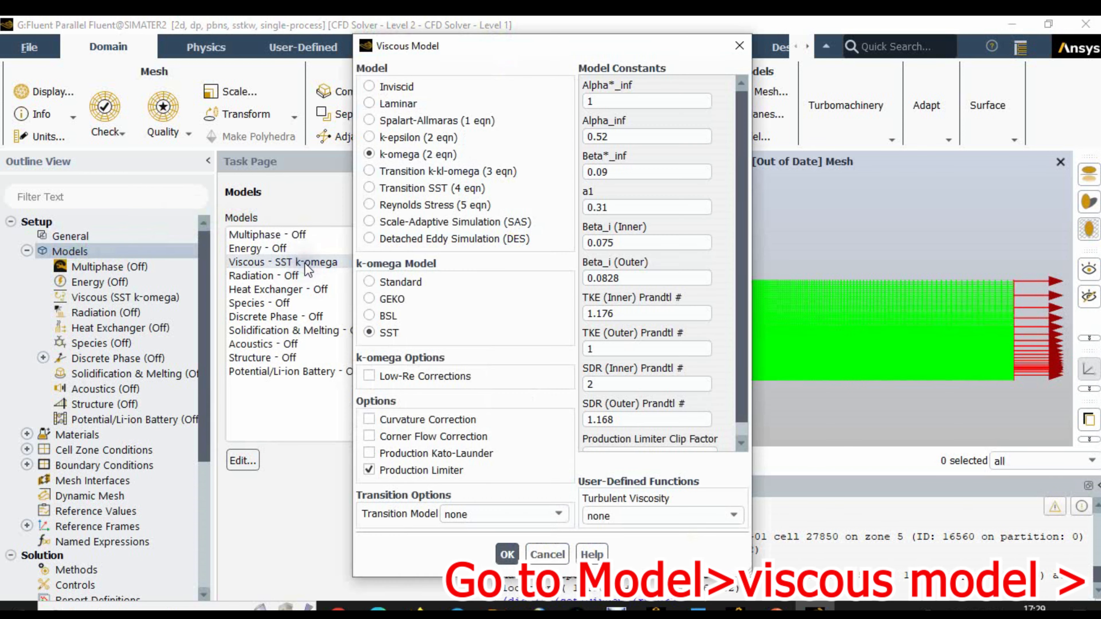
left_click(430, 137)
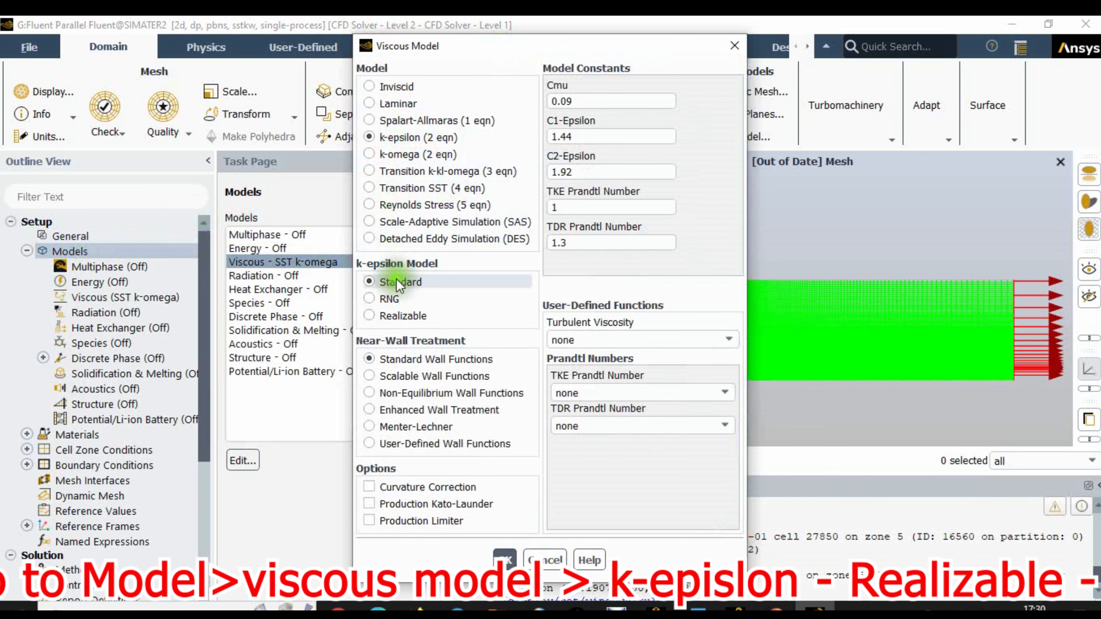
left_click(396, 315)
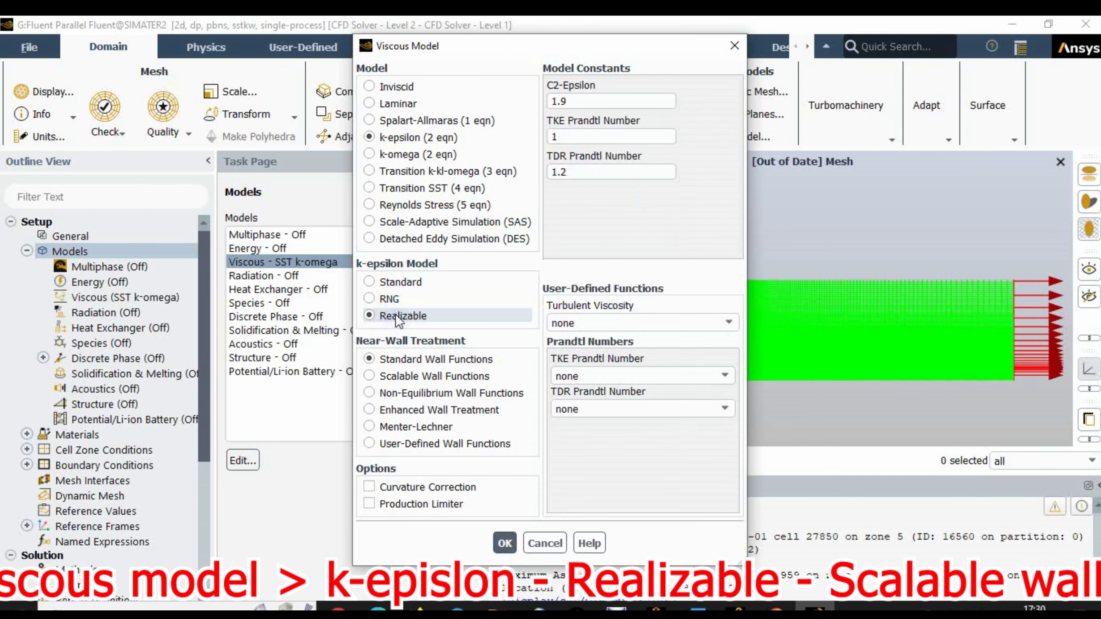
left_click(399, 377)
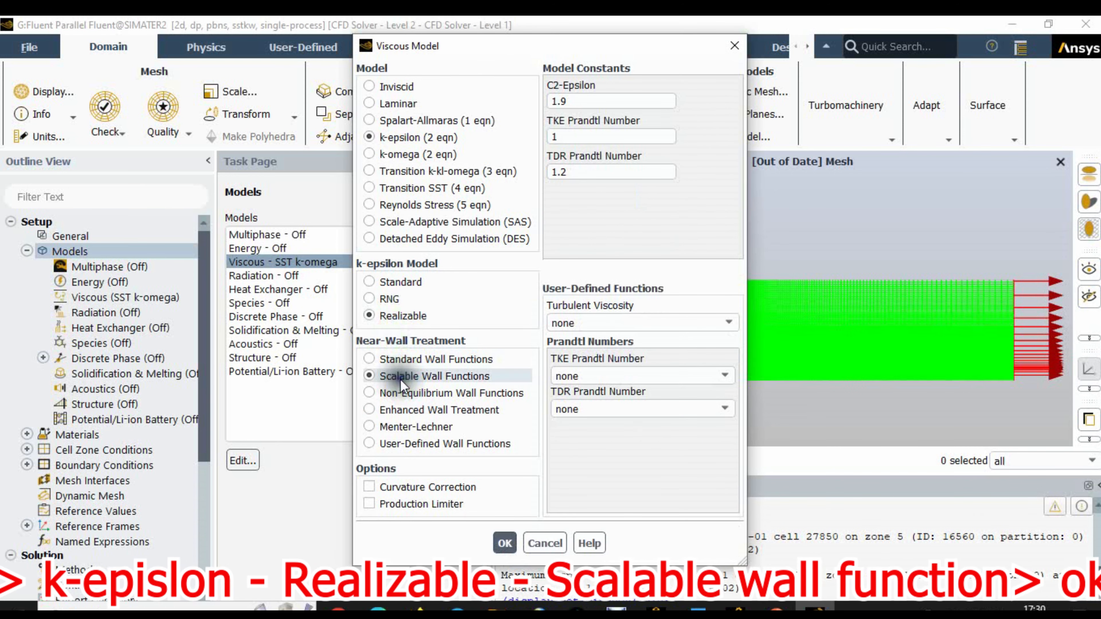
left_click(505, 542)
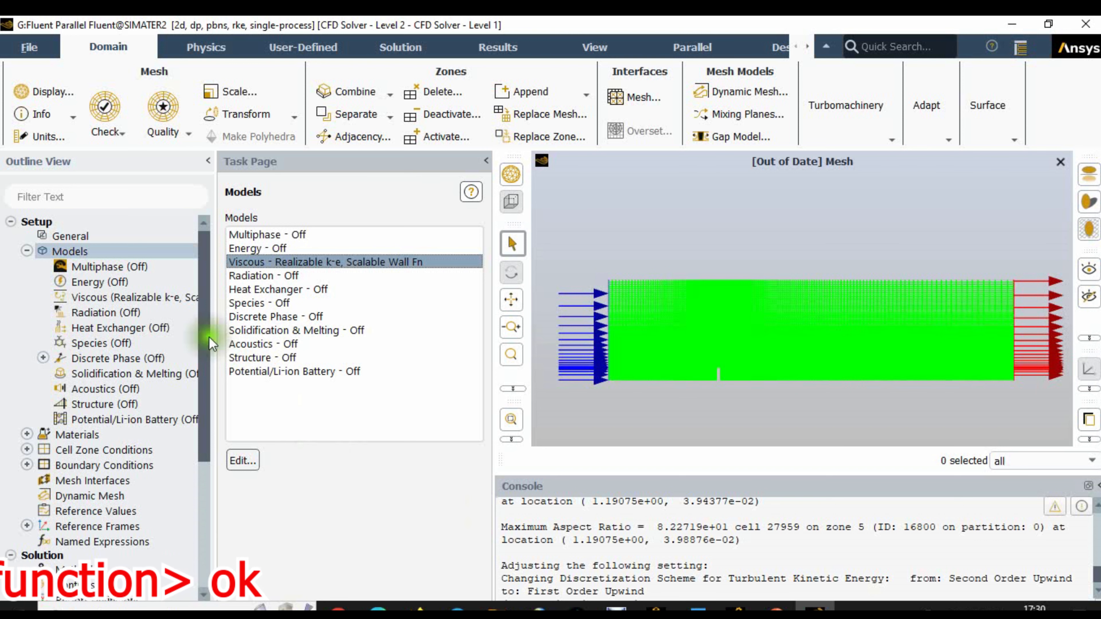
Apply air as the fluid material with constant density 1.225 kg/m³ and constant viscosity 1.7894e-05 kg/(m s).
left_click(27, 251)
double_click(39, 262)
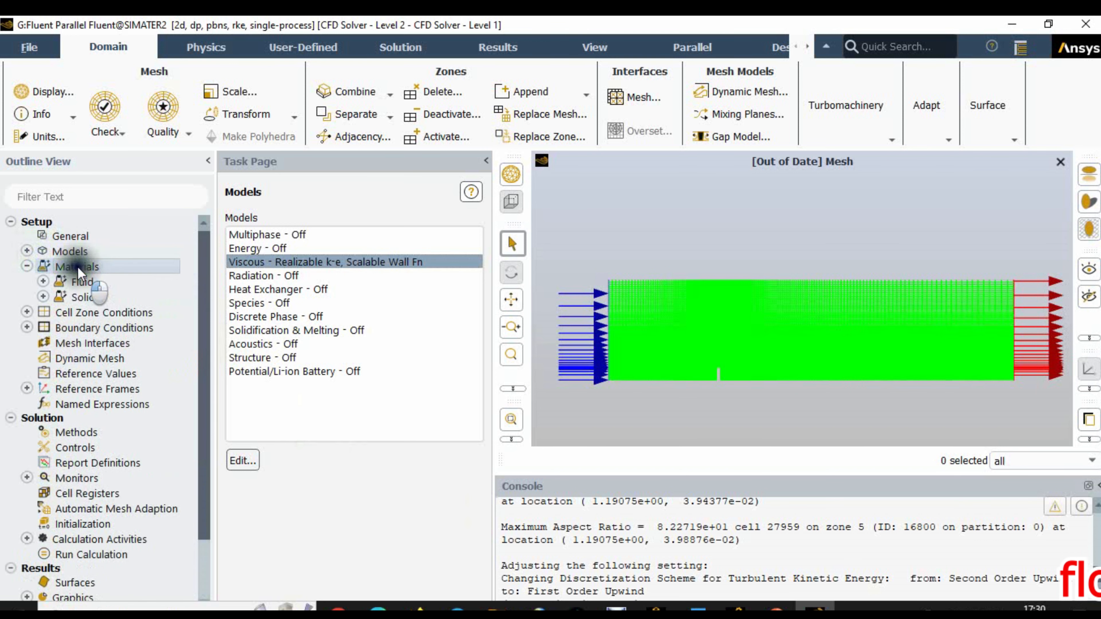
left_click(254, 247)
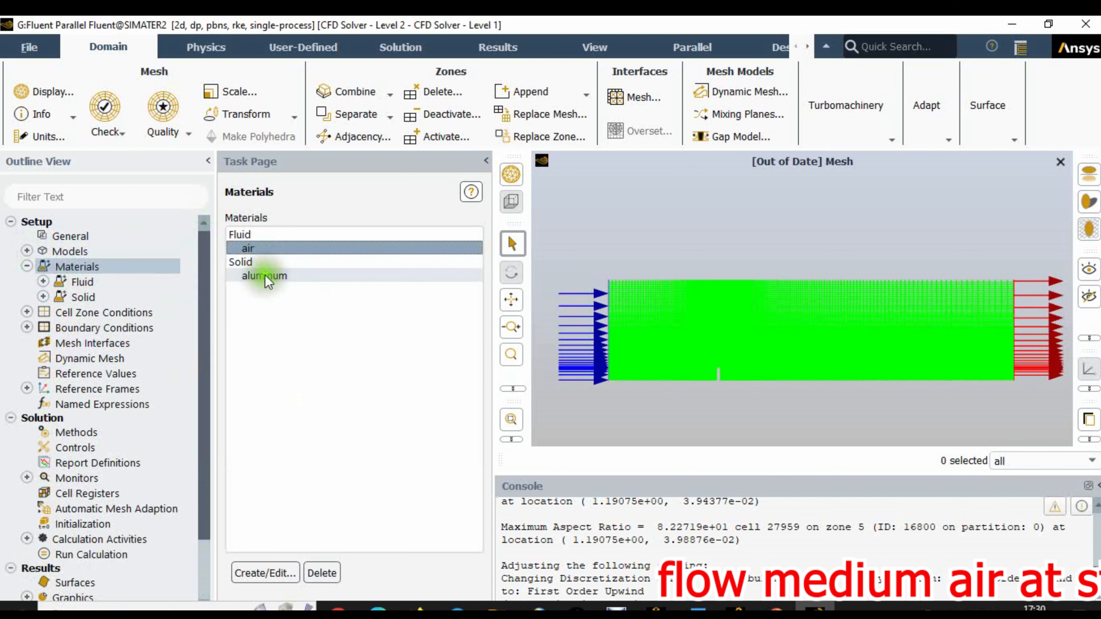
left_click(270, 573)
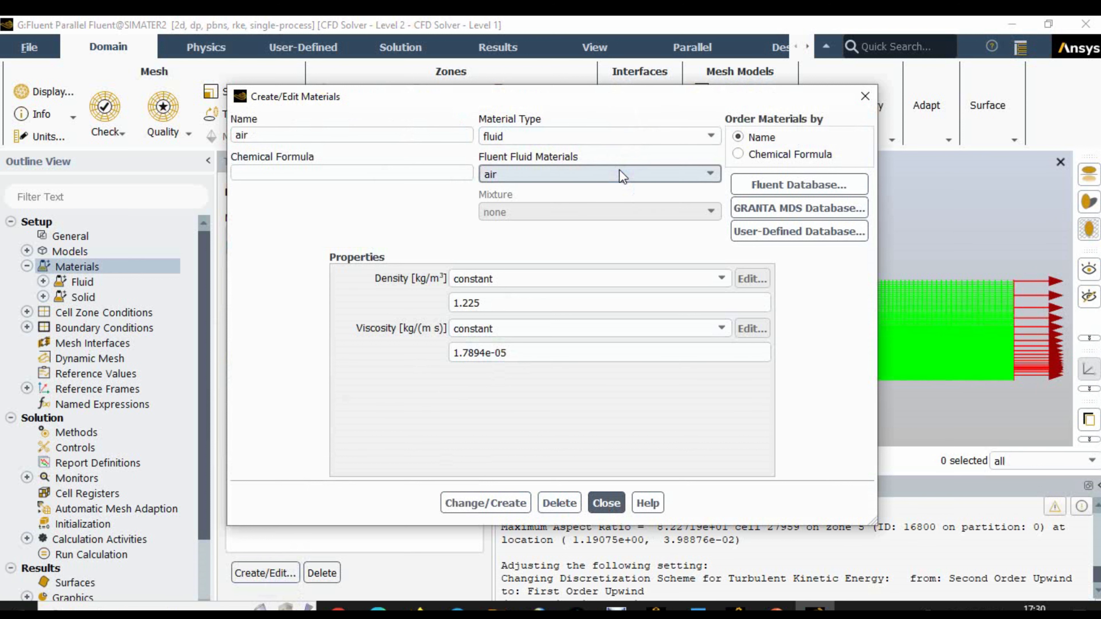
scroll(286, 325, "down", 1)
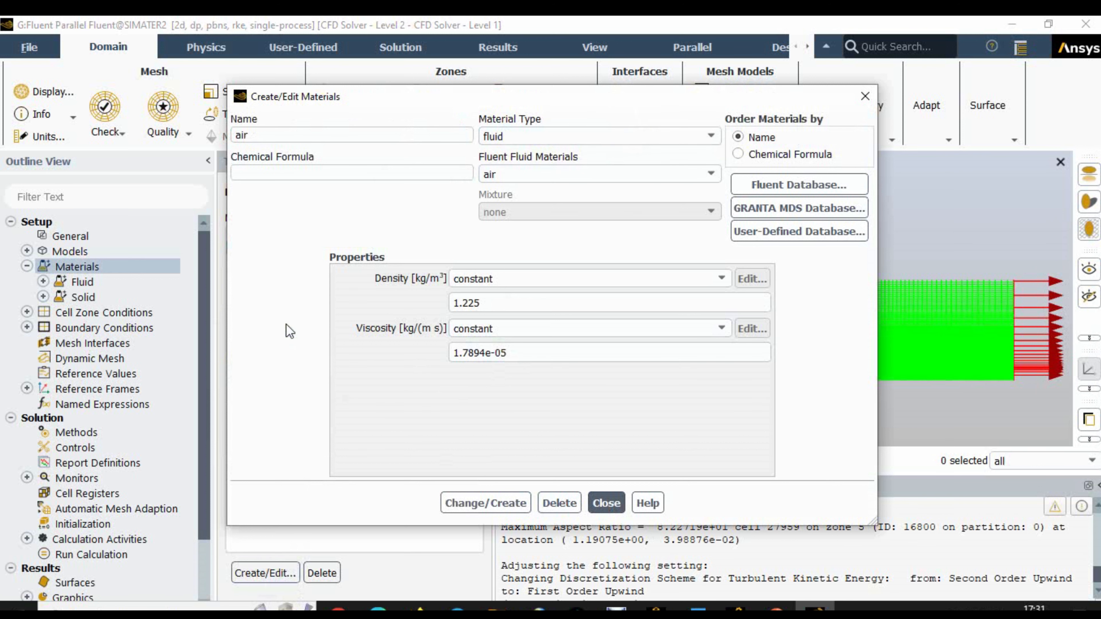
left_click(523, 302)
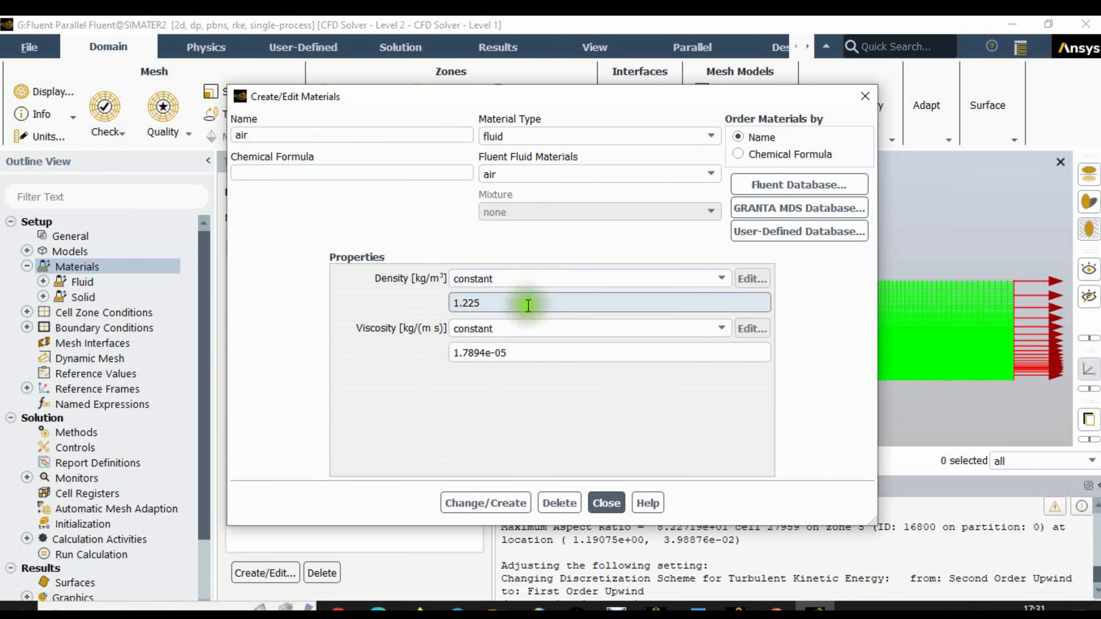
left_click(495, 503)
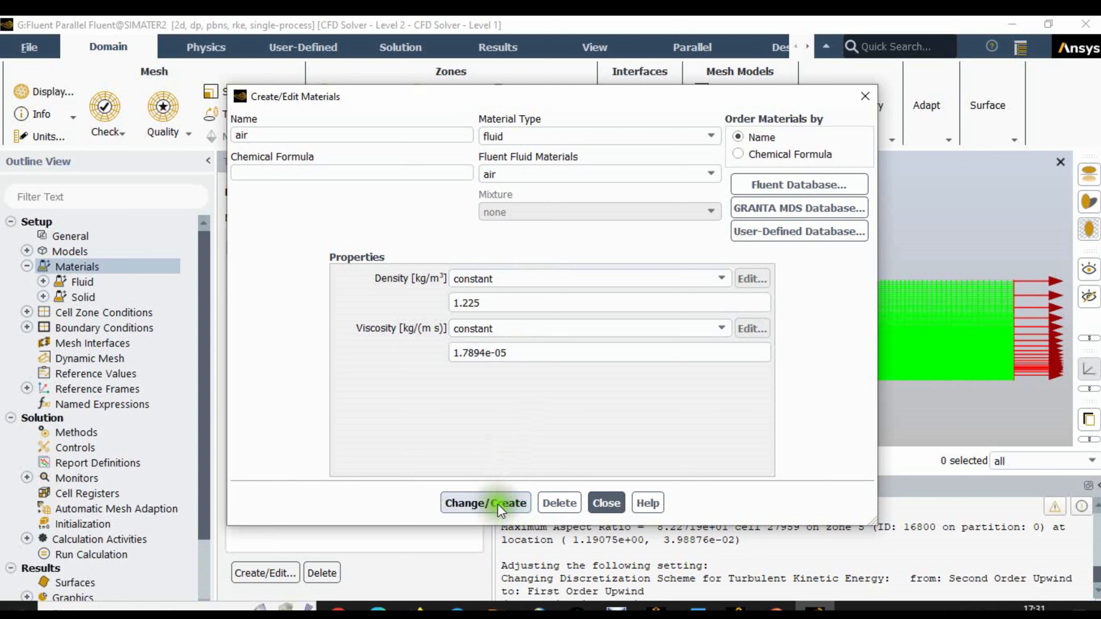
left_click(559, 503)
left_click(605, 503)
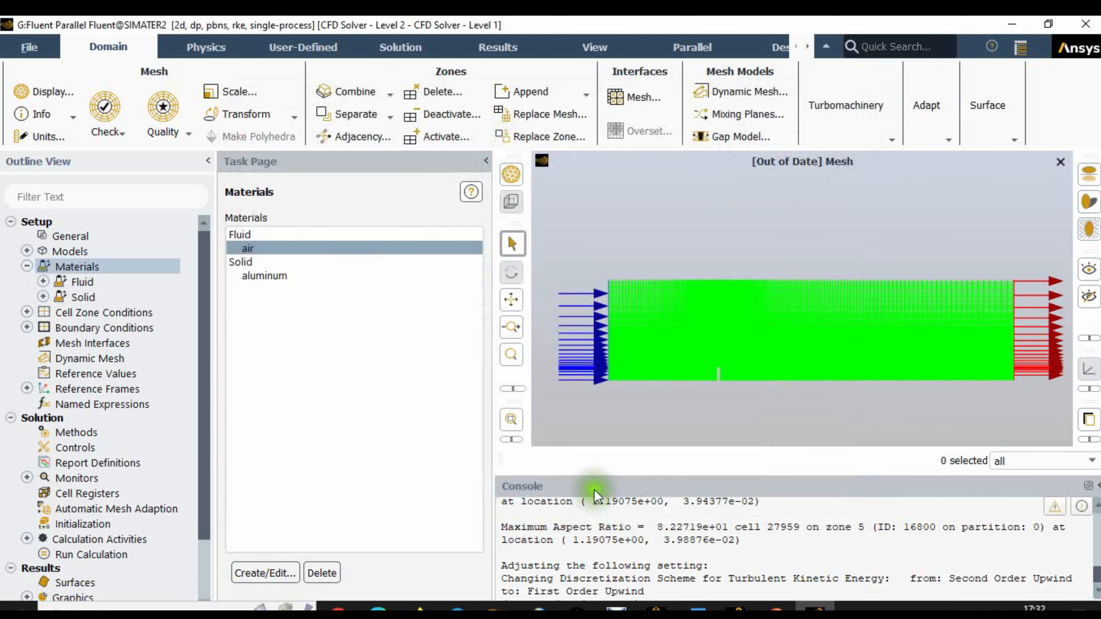
Check the zone type of fluid_domain in the cell zone conditions.
left_click(26, 265)
double_click(88, 282)
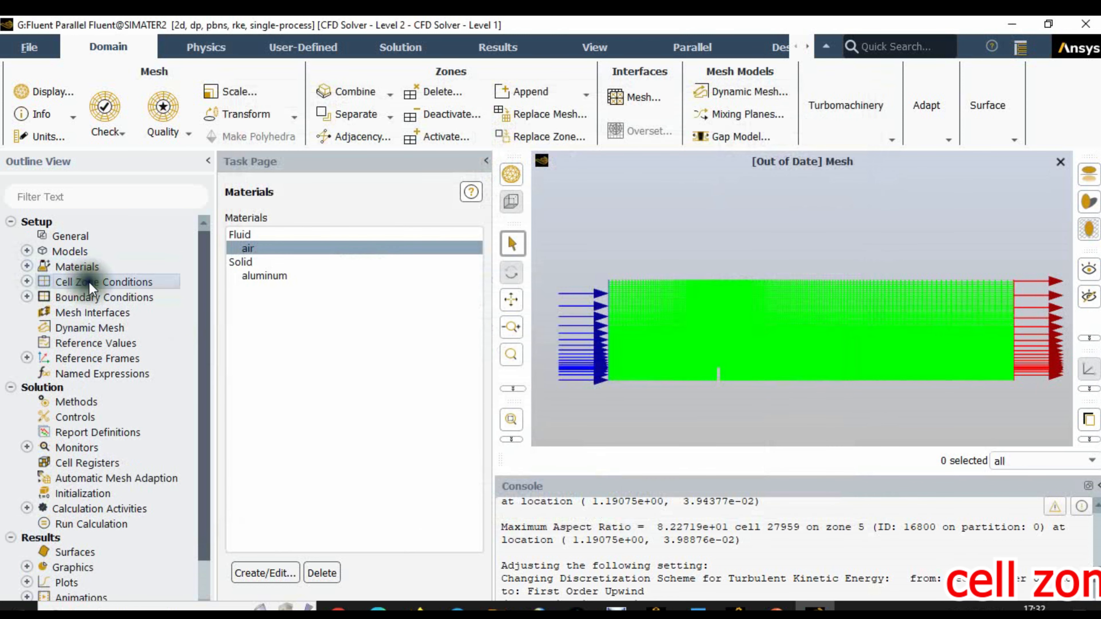
left_click(271, 246)
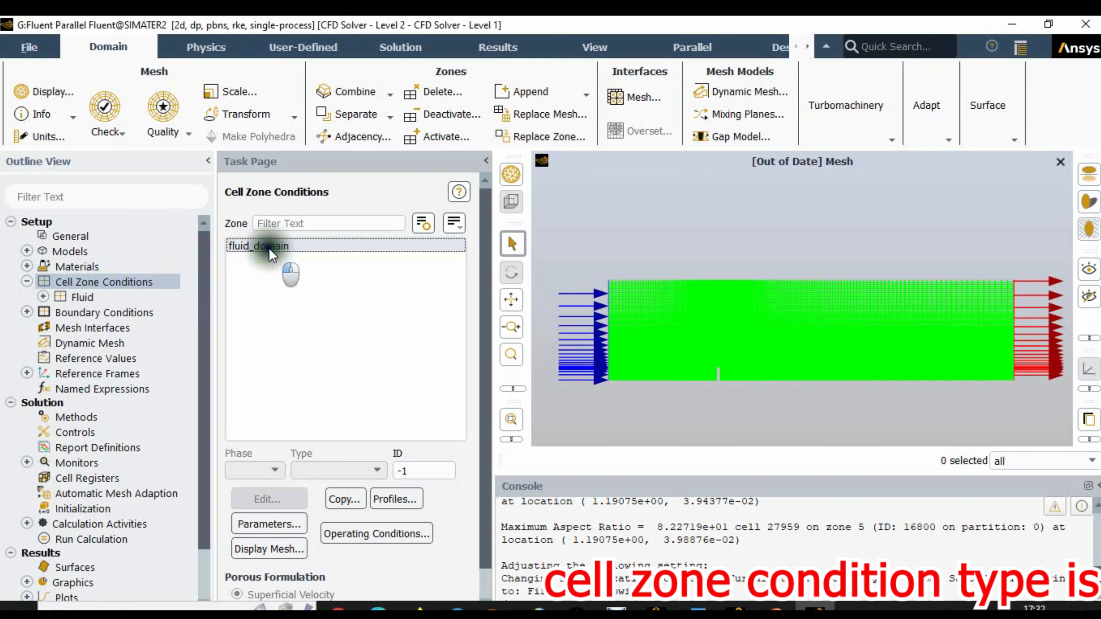
Assign the velocity-inlet boundary type to the inlet zone.
left_click(27, 281)
double_click(73, 298)
left_click(246, 261)
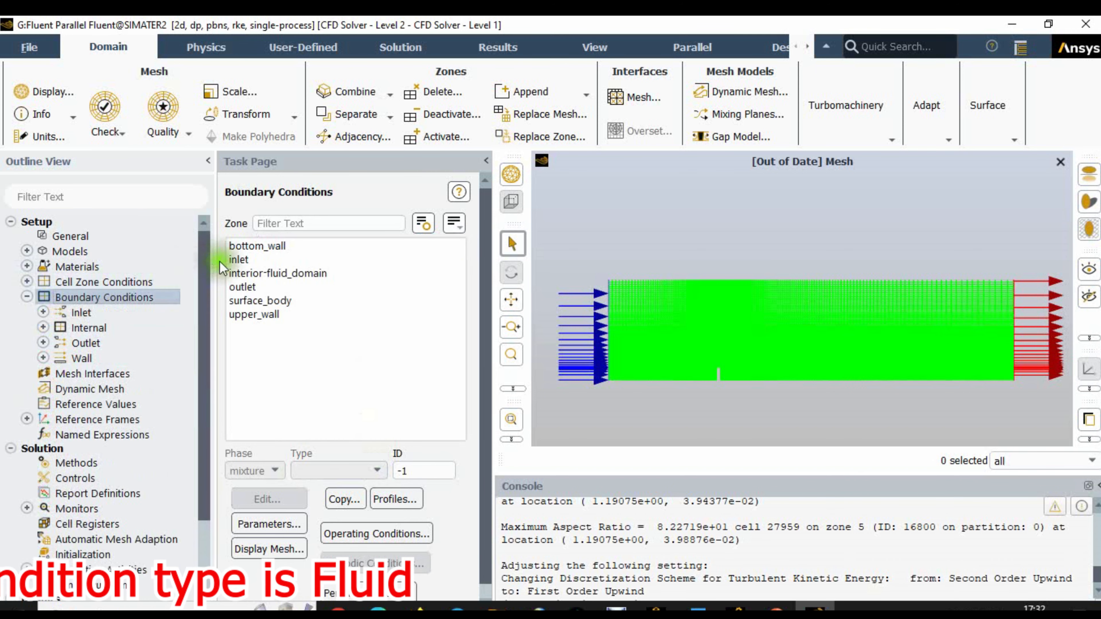
left_click(339, 469)
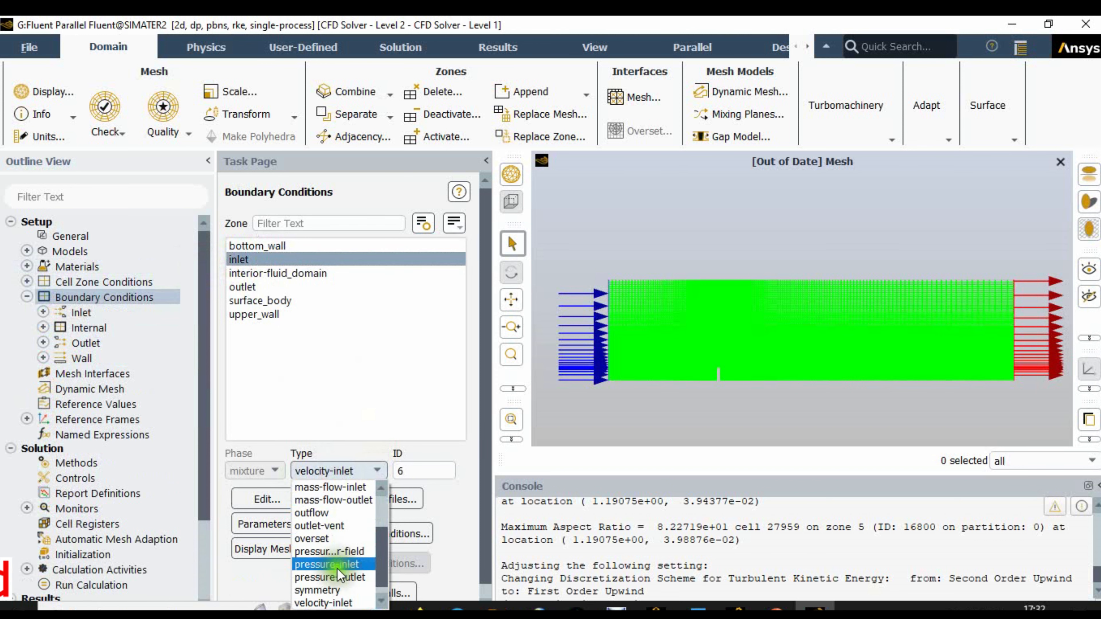
left_click(336, 603)
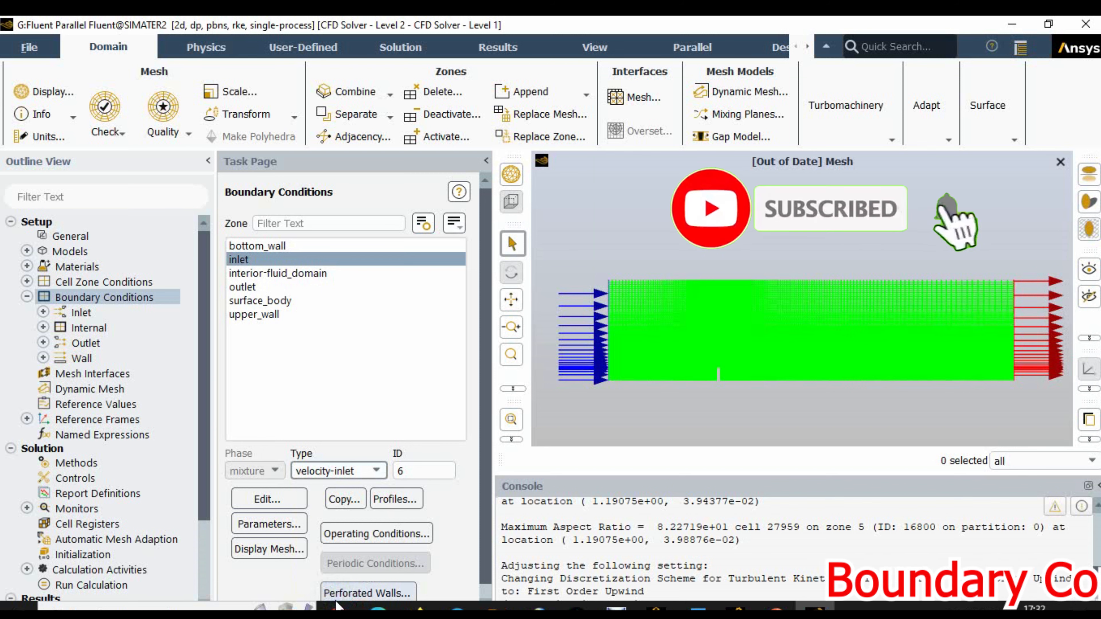
Specify the inlet velocity as Magnitude, Normal to Boundary with a magnitude of 1.17 m/s.
left_click(266, 499)
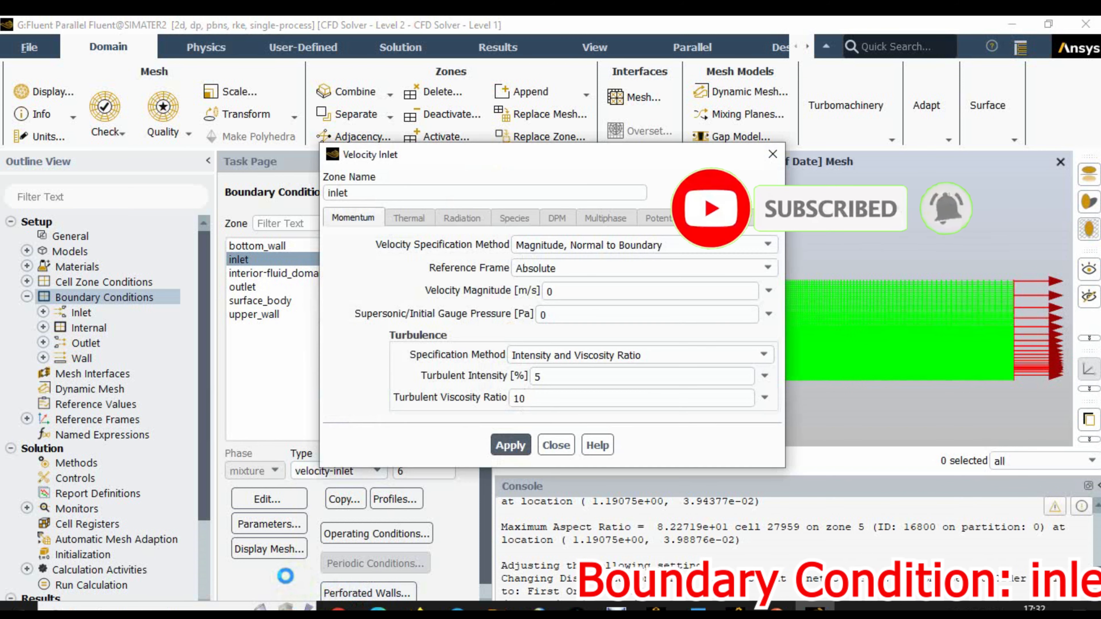
left_click(597, 255)
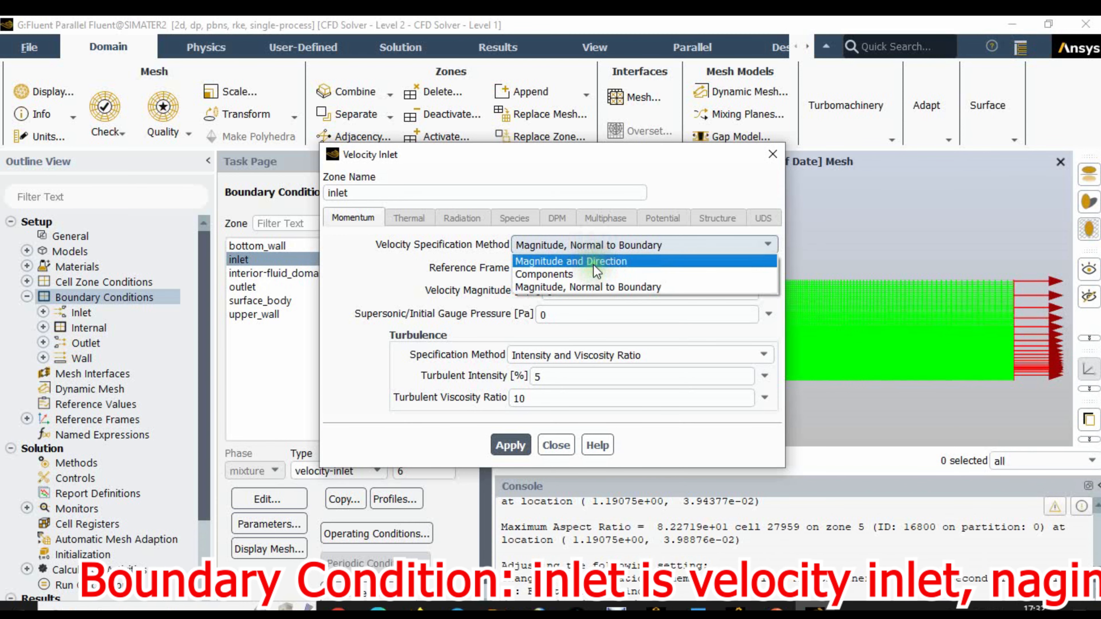
left_click(592, 287)
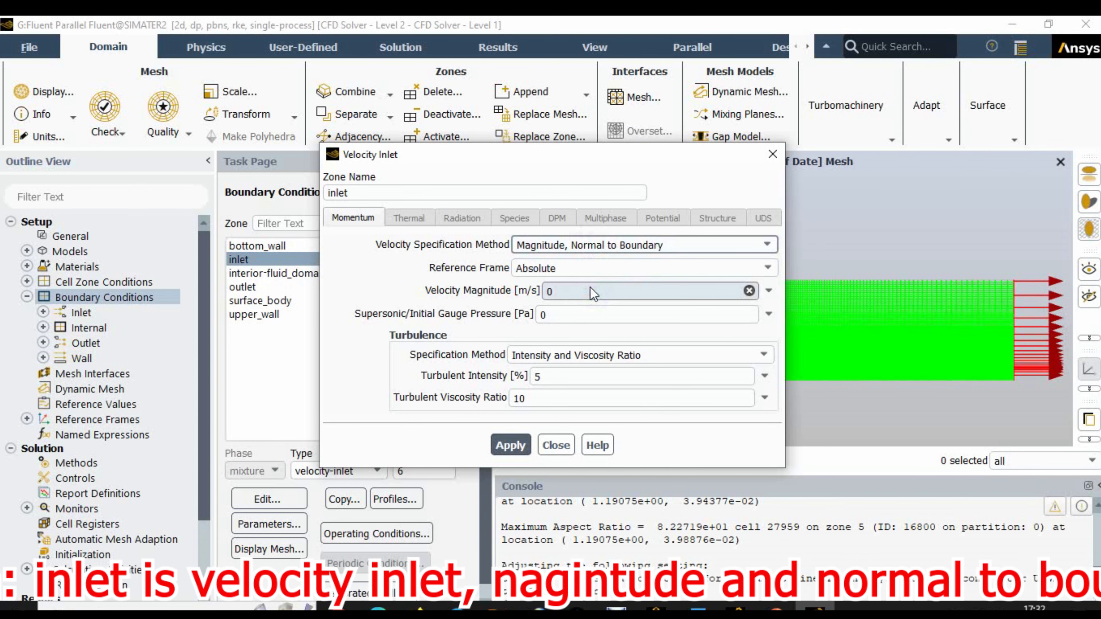
double_click(591, 286)
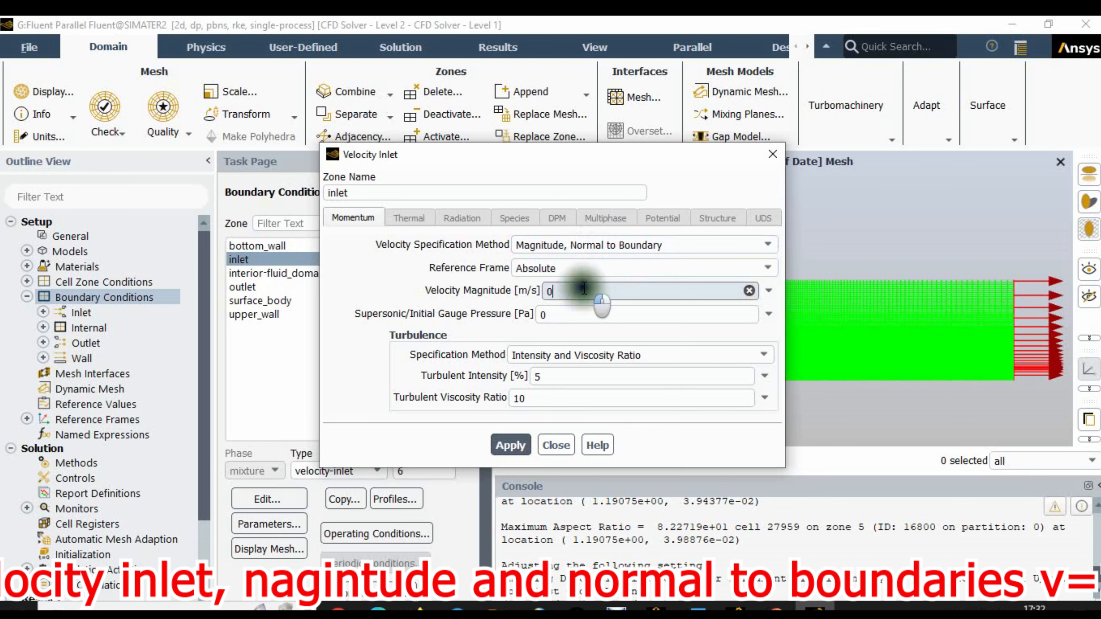
type("1.17")
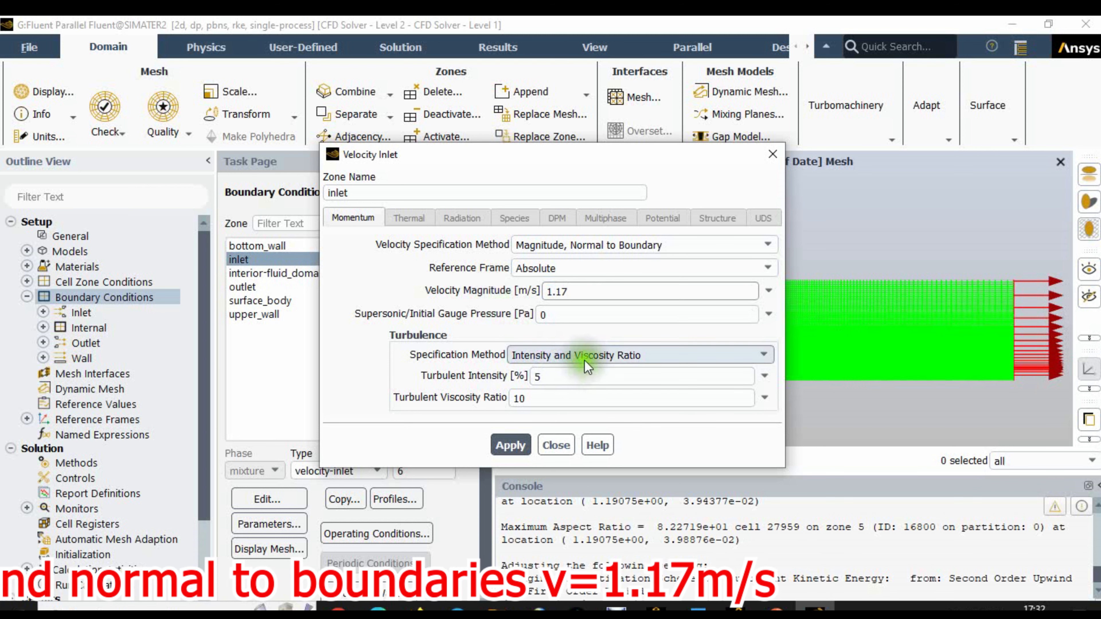
Specify the inlet turbulence by K and Epsilon, with turbulent kinetic energy 0.024 m²/s² and dissipation rate 0.07 m²/s³, and apply the inlet settings.
left_click(611, 355)
left_click(604, 370)
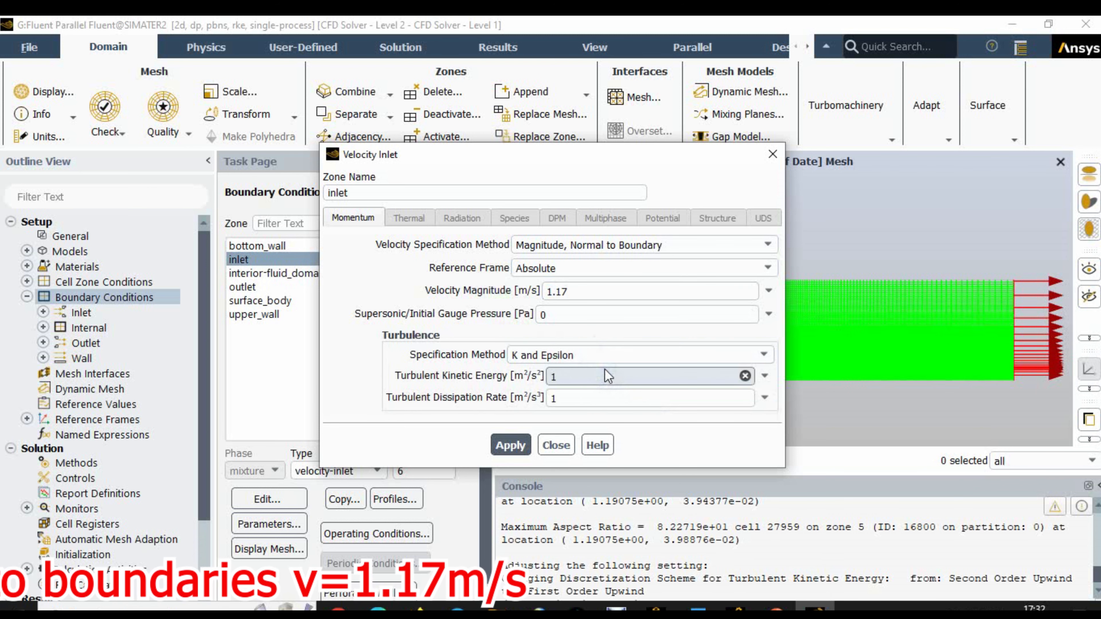
left_click_drag(563, 376, 529, 383)
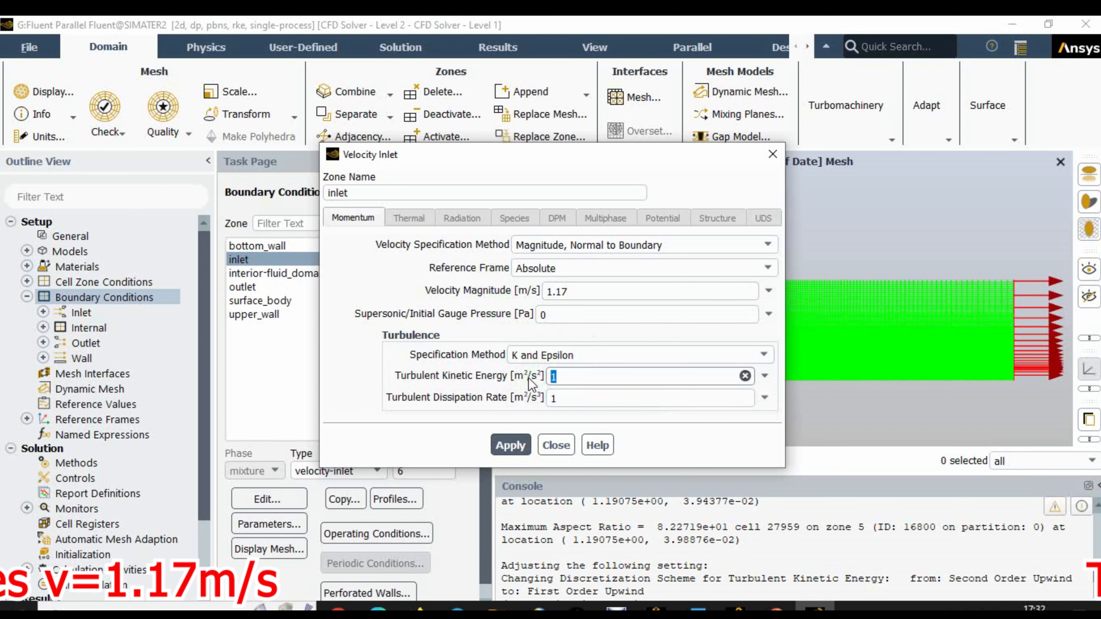
type("0.024")
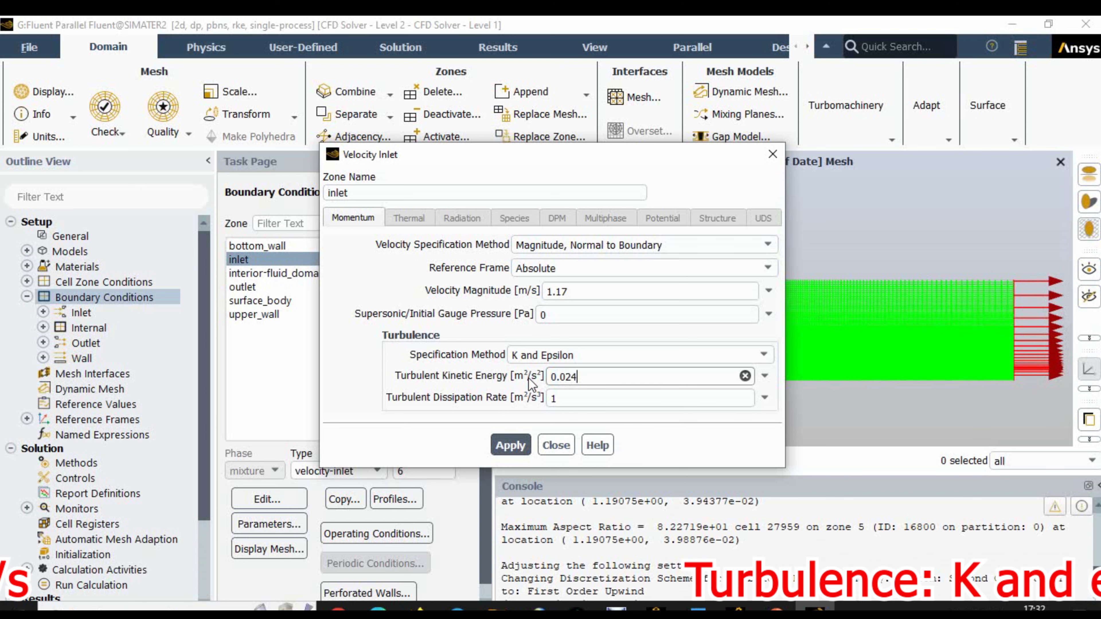
left_click(550, 396)
left_click_drag(562, 396, 536, 401)
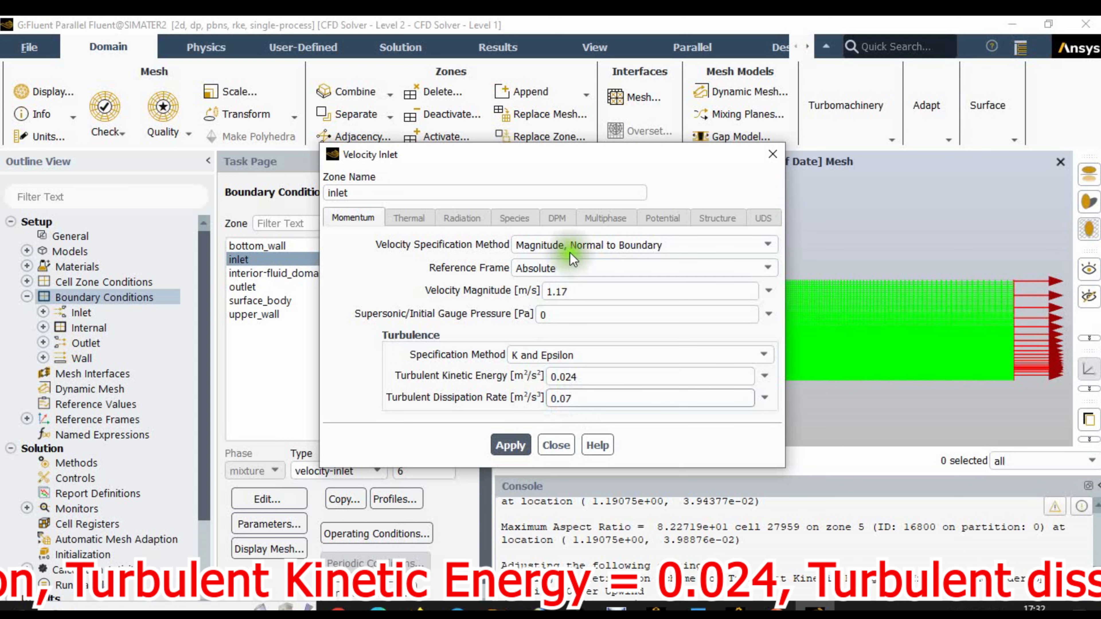
left_click(510, 445)
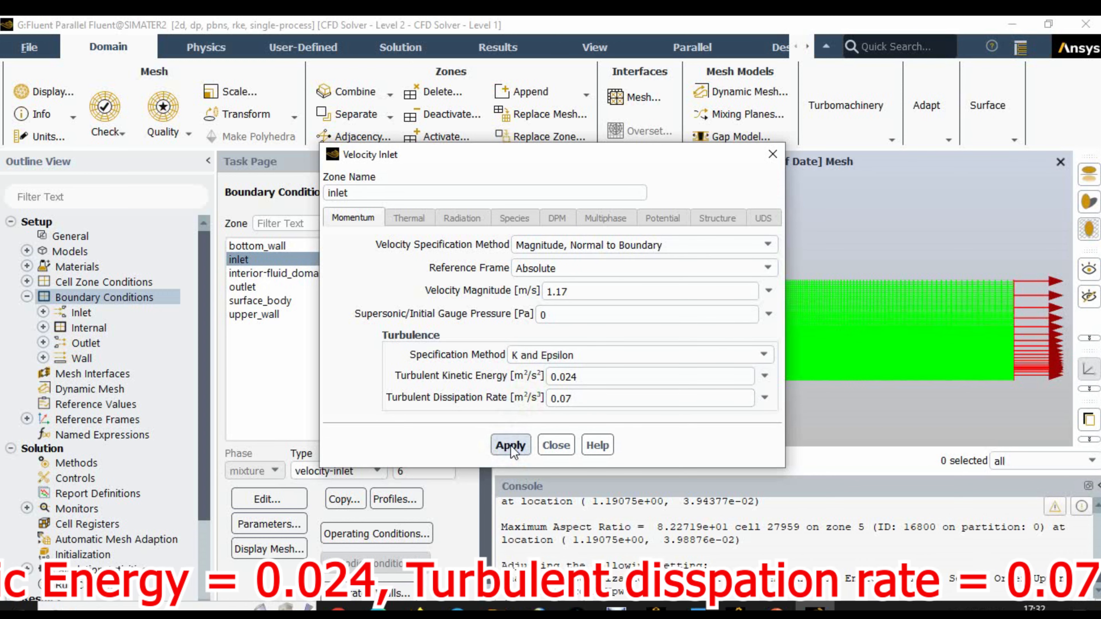
left_click(557, 446)
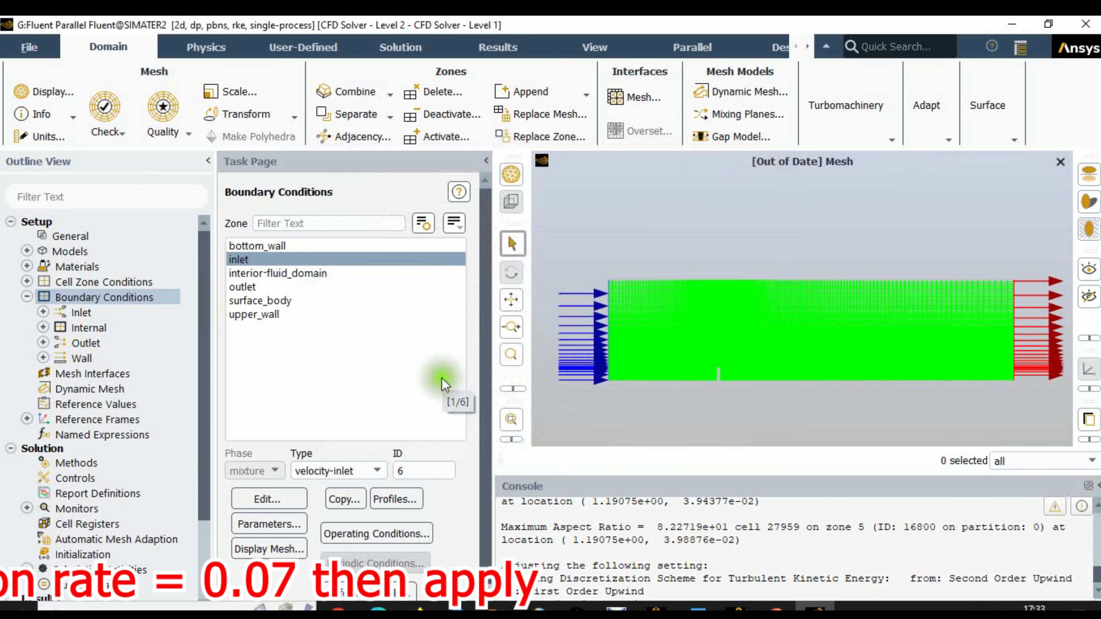
Apply a gauge pressure of 0 Pa to the outlet's pressure-outlet boundary.
left_click(272, 288)
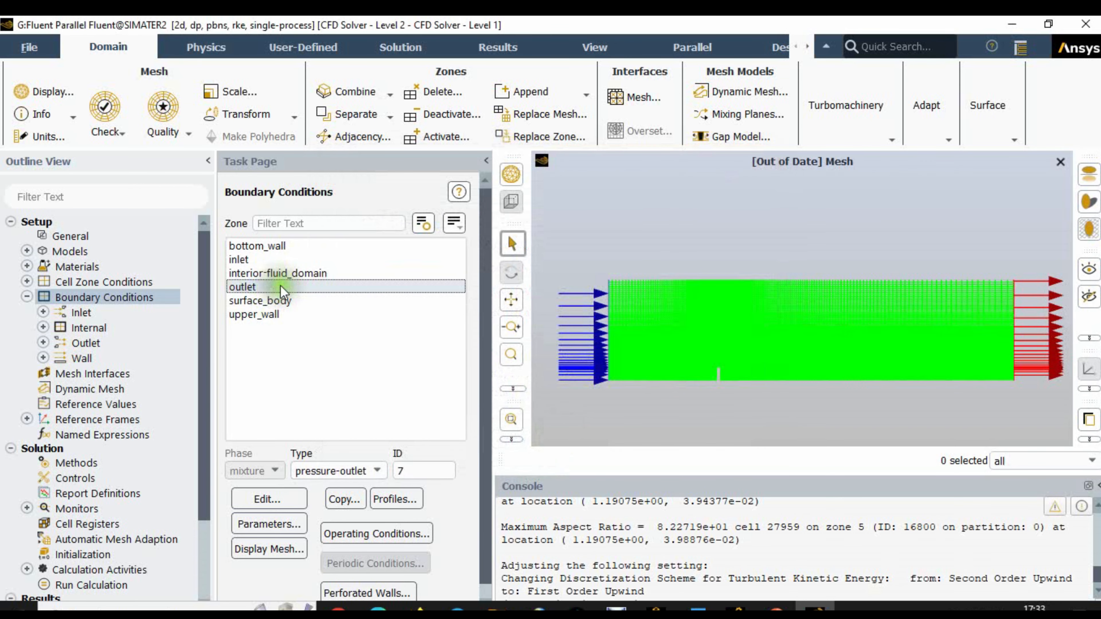
left_click(273, 500)
left_click(542, 225)
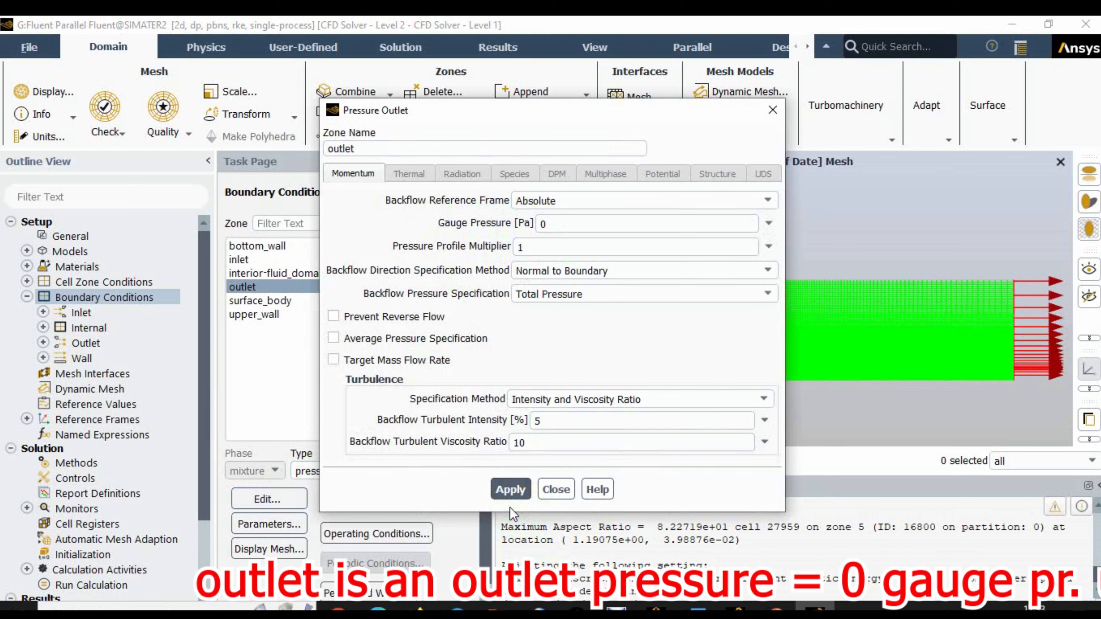
left_click(511, 490)
left_click(556, 489)
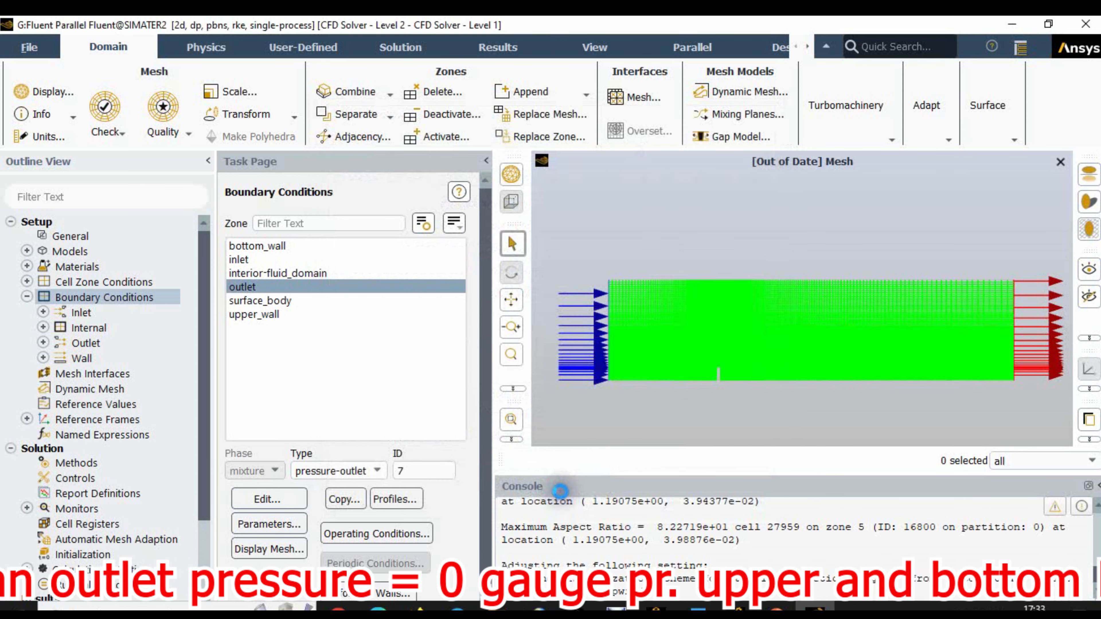
Check the boundary types of the upper_wall and bottom_wall zones.
left_click(302, 314)
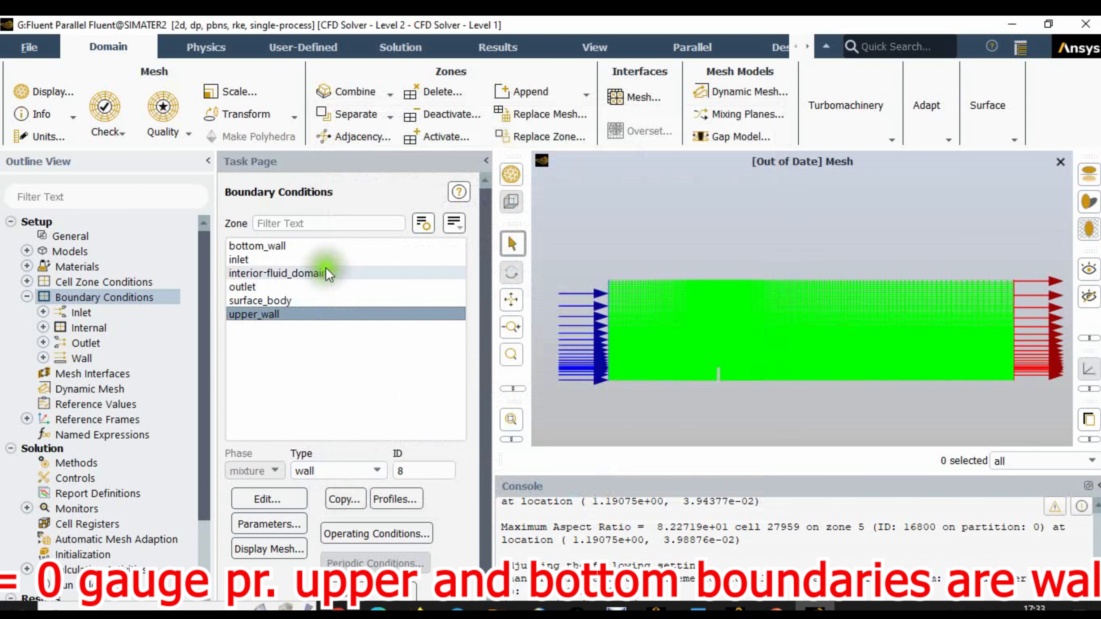
left_click(316, 246)
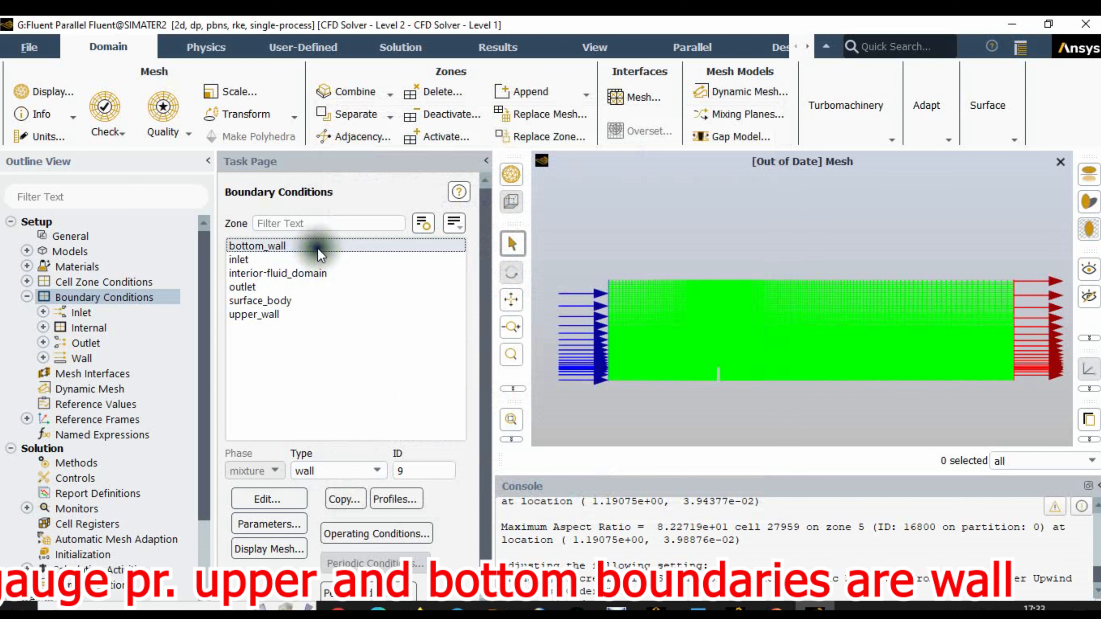
Check the boundary types of the surface_body and interior-fluid_domain zones.
left_click(274, 301)
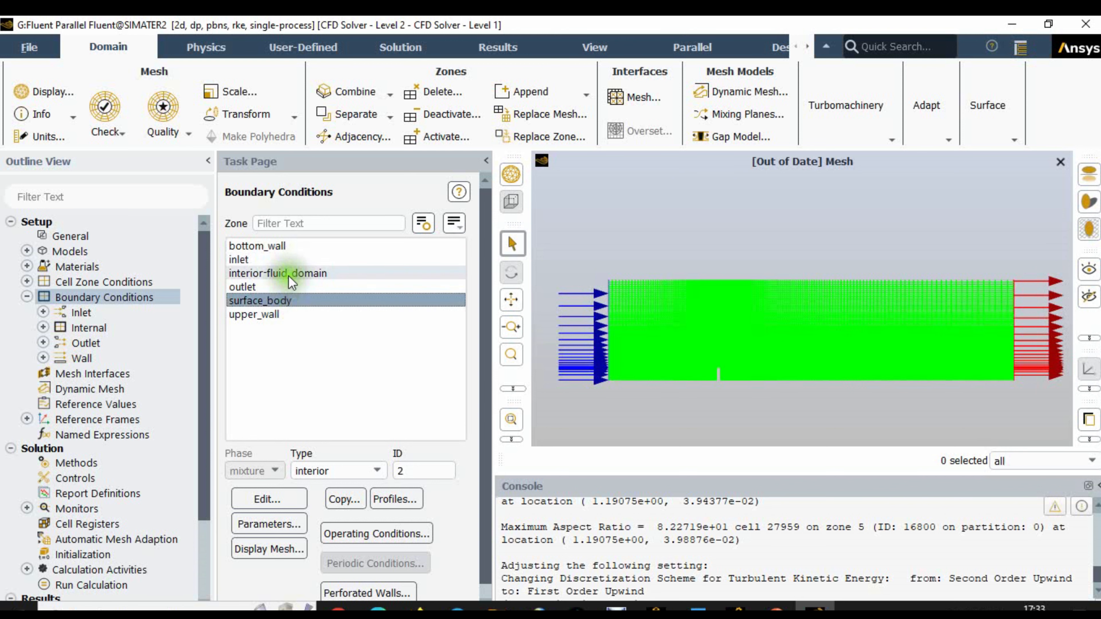
left_click(302, 275)
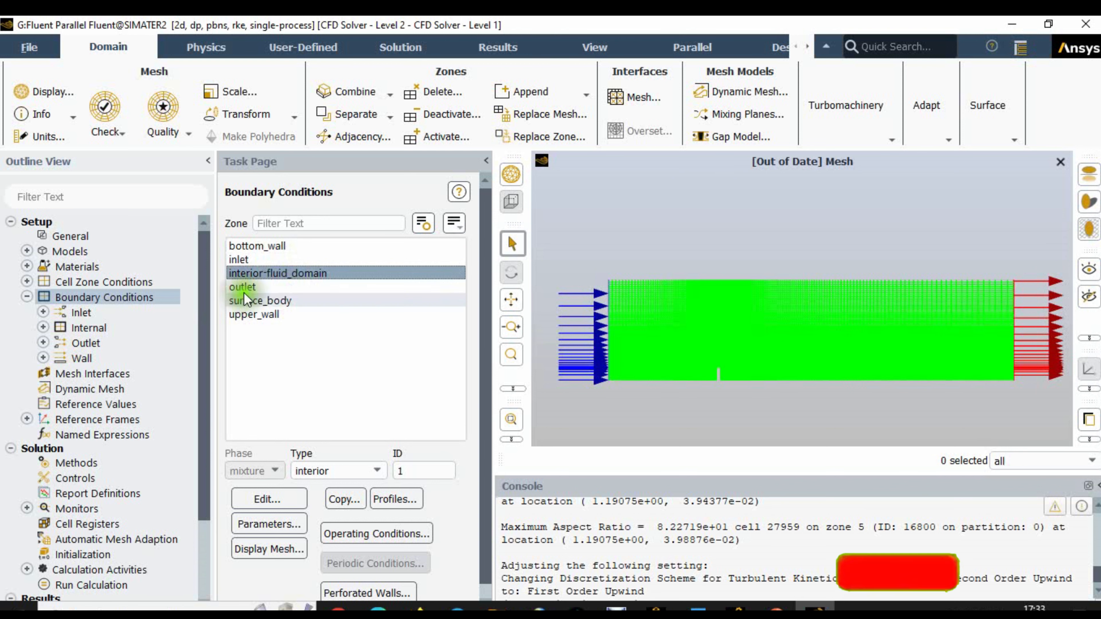
left_click(27, 297)
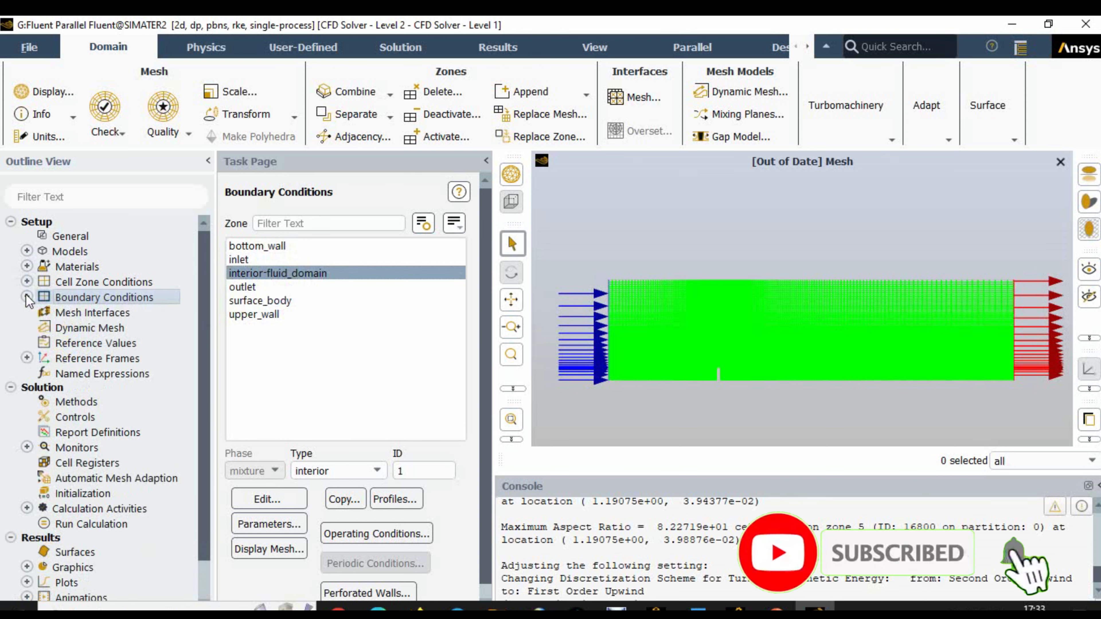
Compute the reference values from the inlet, with a depth of 0.3 m and fluid_domain as the reference zone.
left_click(100, 343)
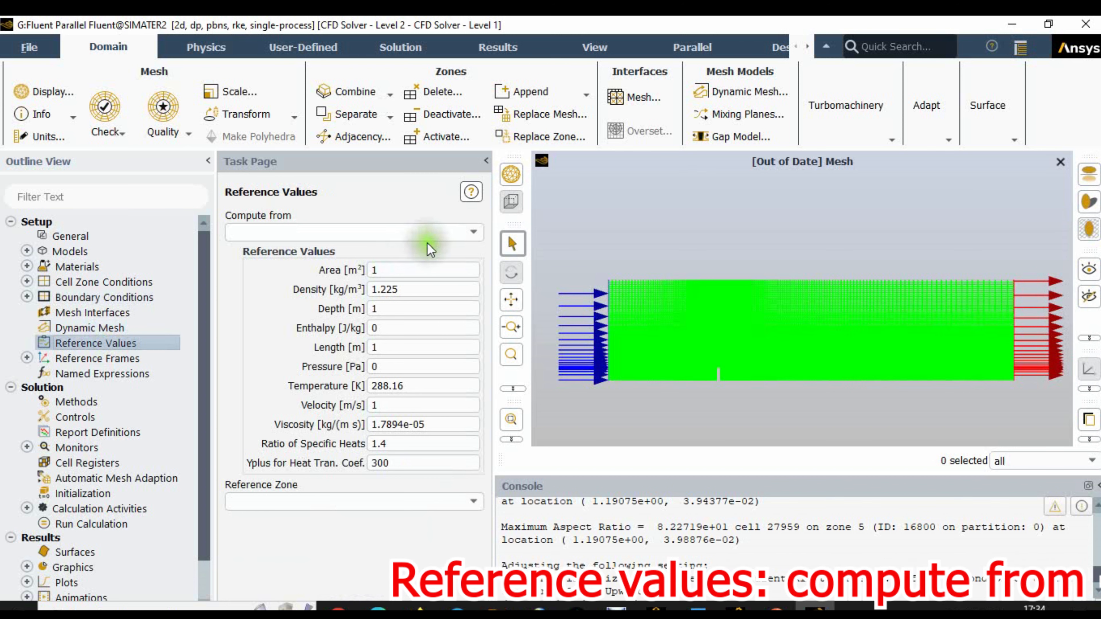
left_click(473, 234)
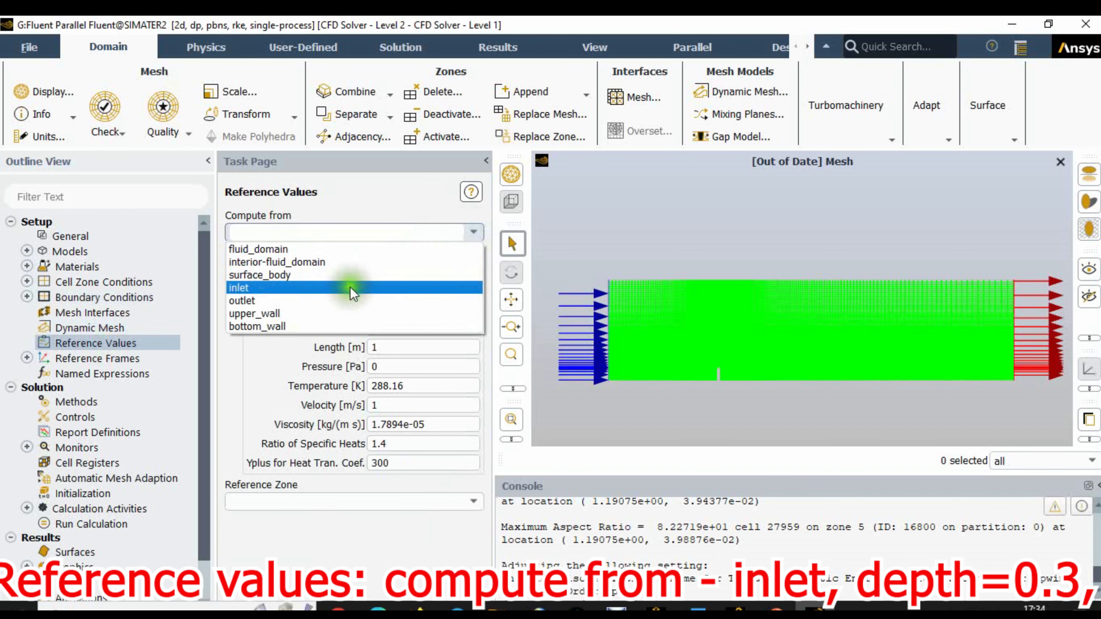
left_click(351, 288)
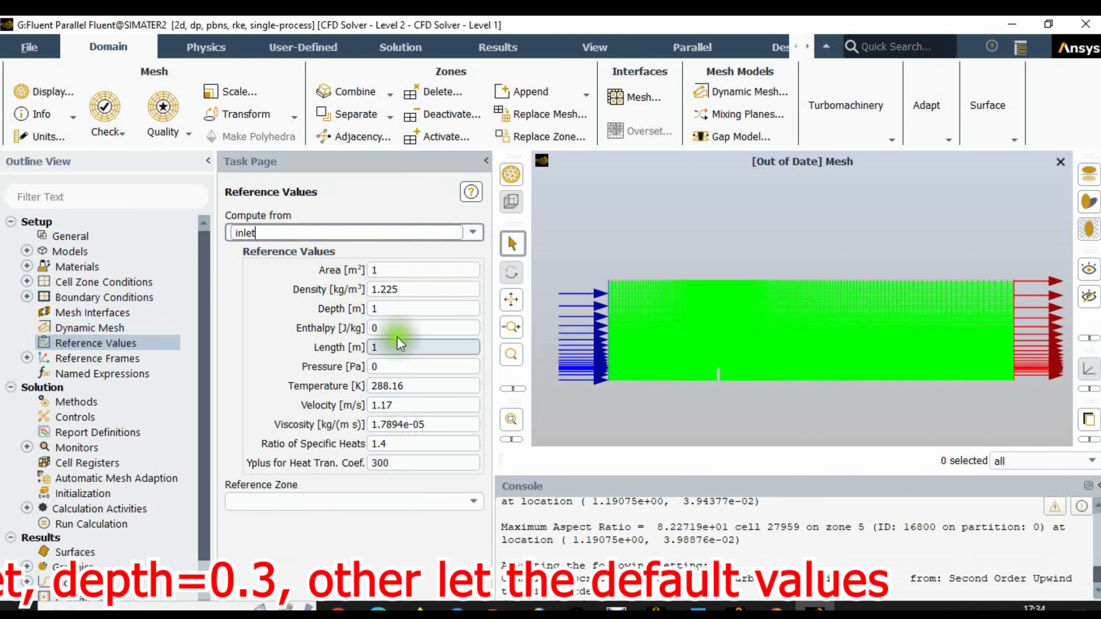
double_click(399, 309)
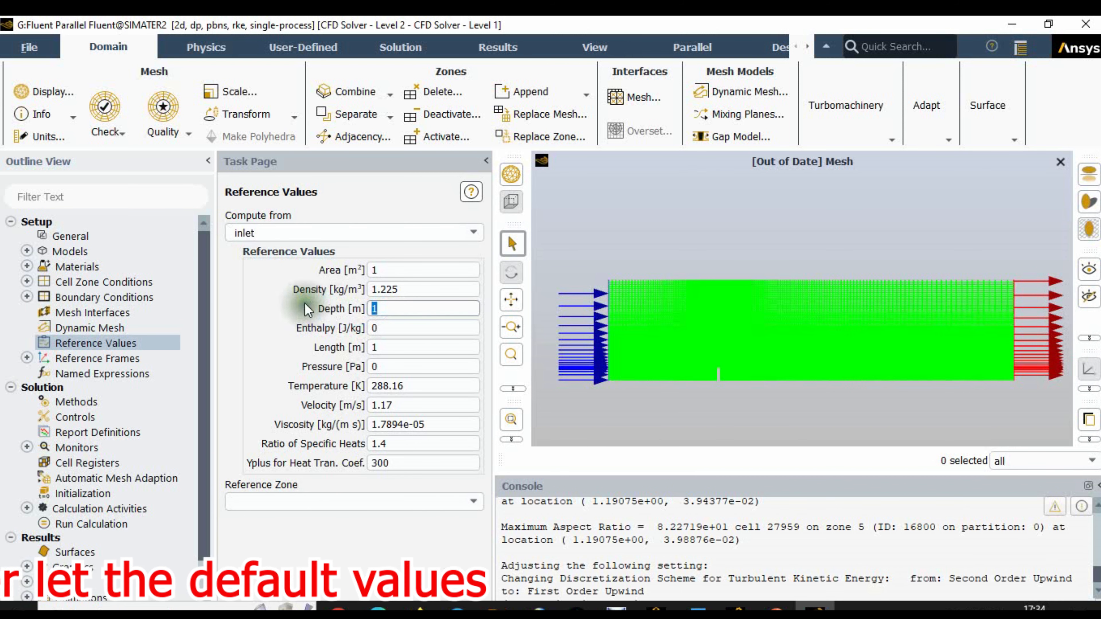
type("0.3")
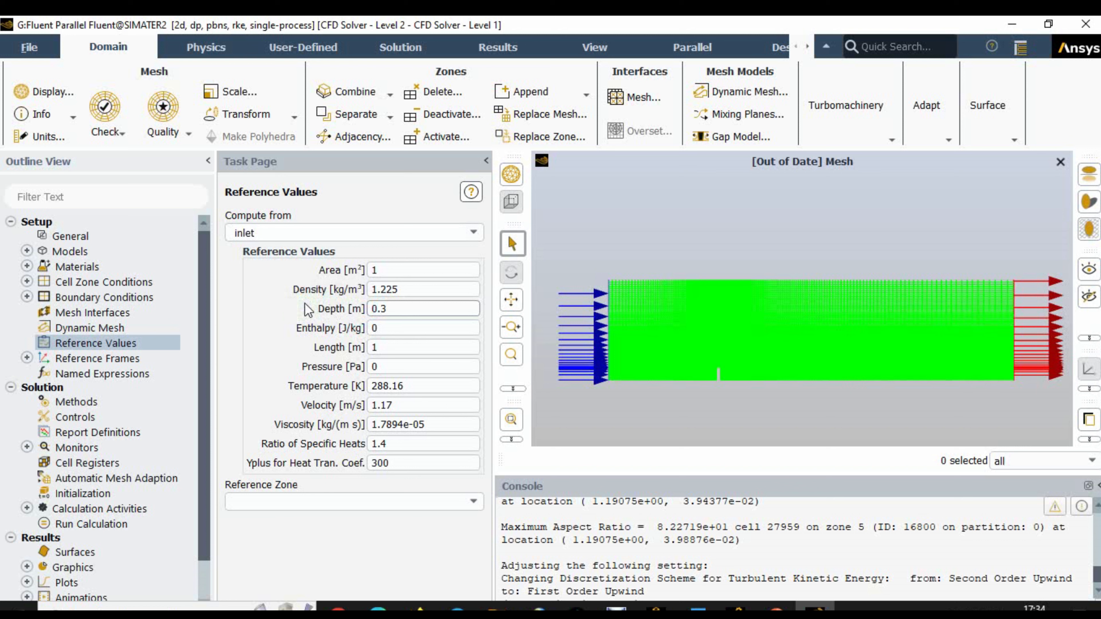
left_click(389, 503)
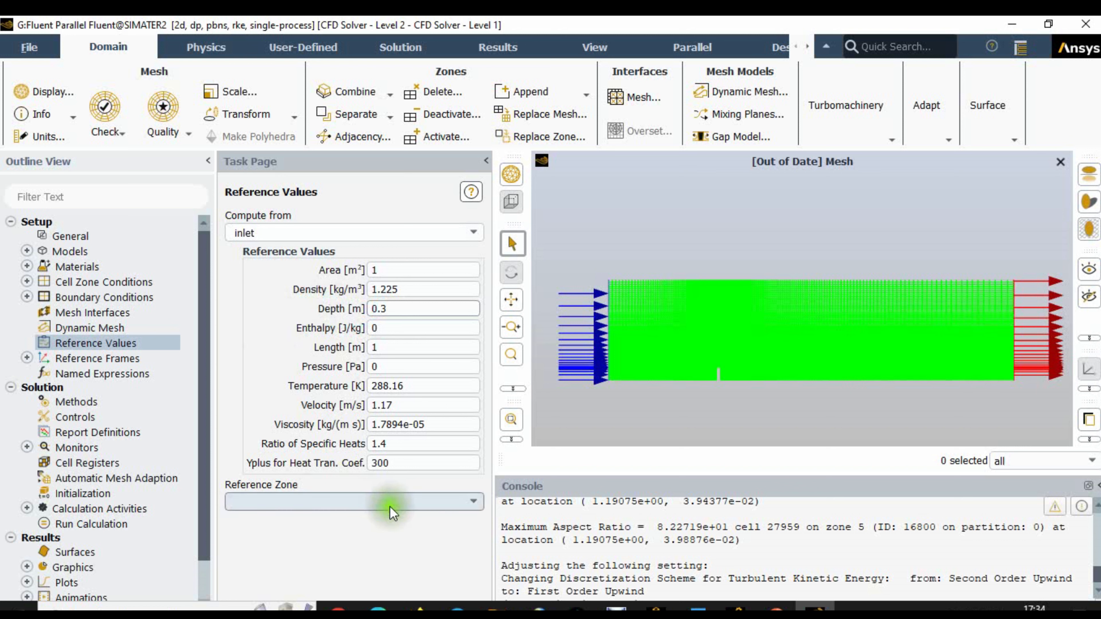
left_click(390, 519)
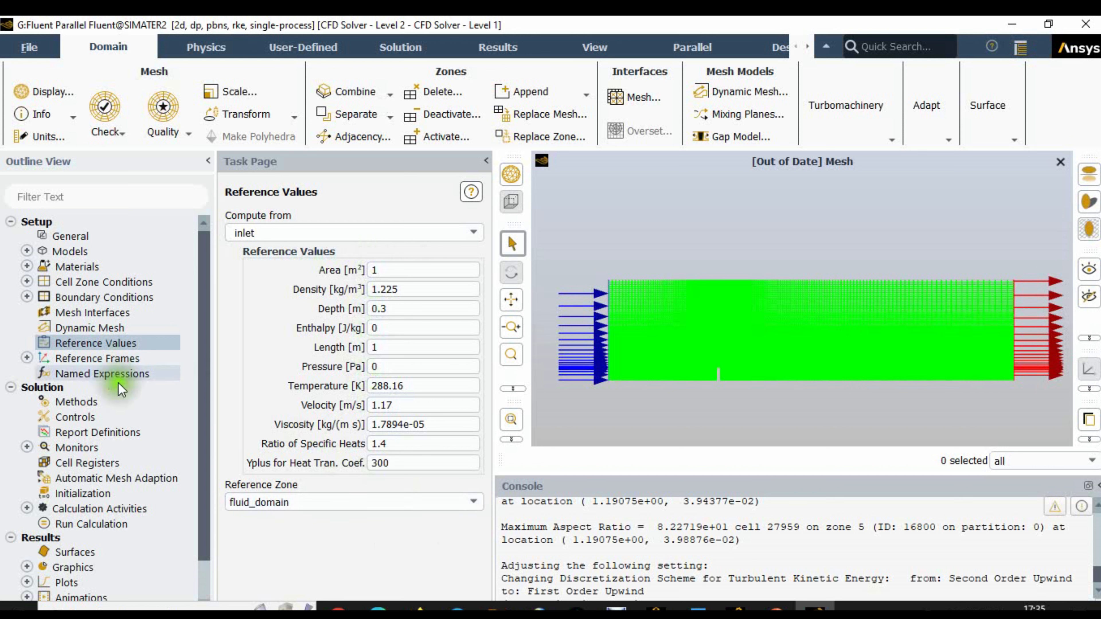
Choose the Coupled scheme for pressure-velocity coupling in the solution methods.
left_click(82, 401)
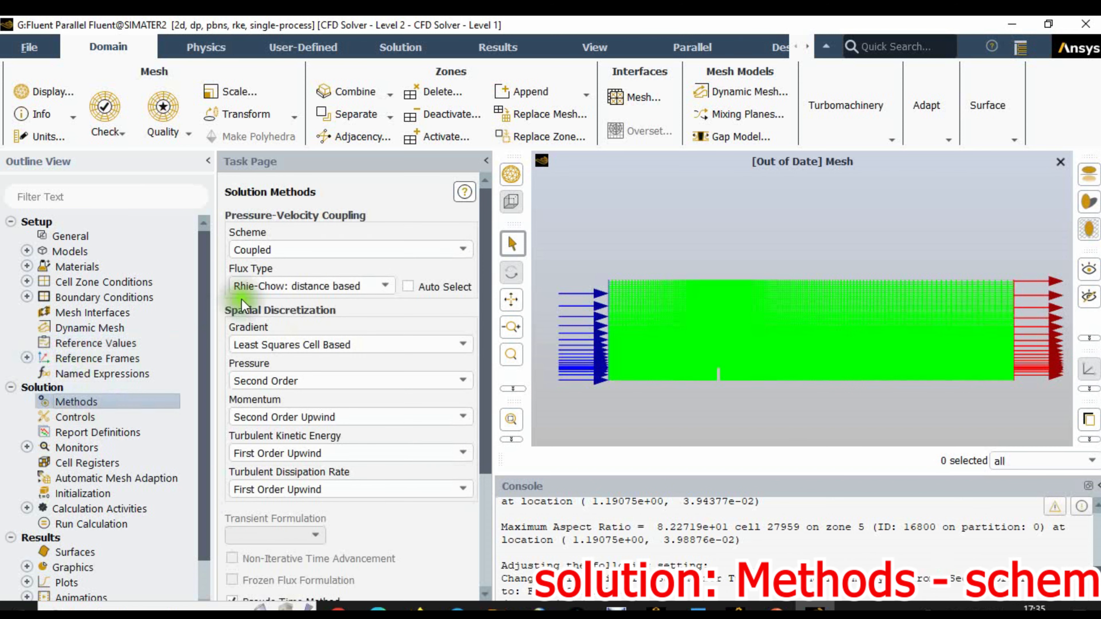
left_click(320, 254)
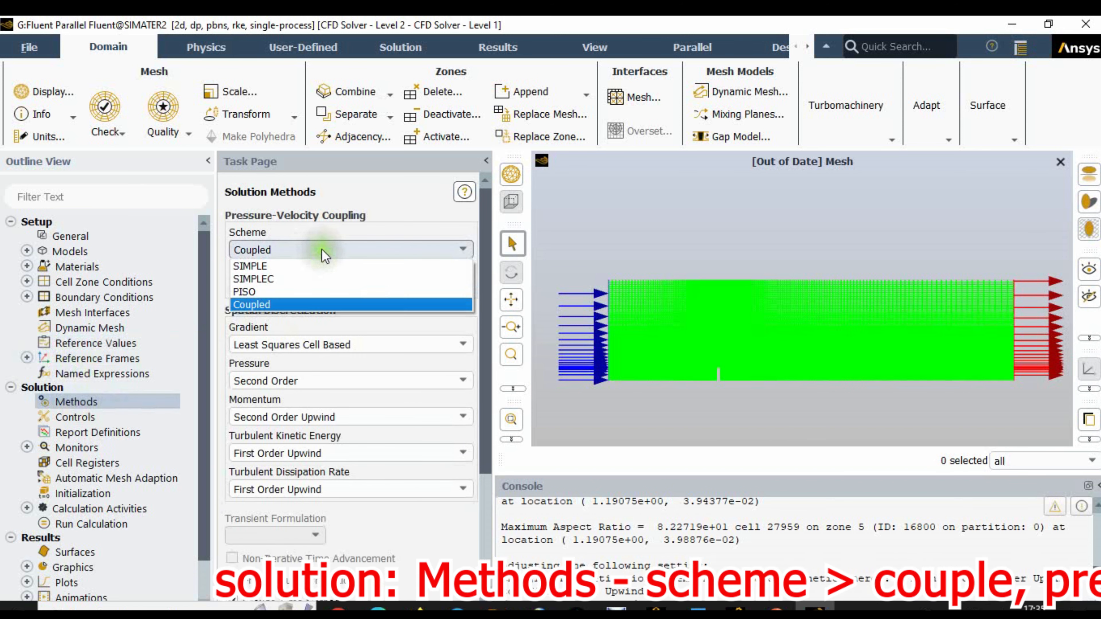
left_click(287, 305)
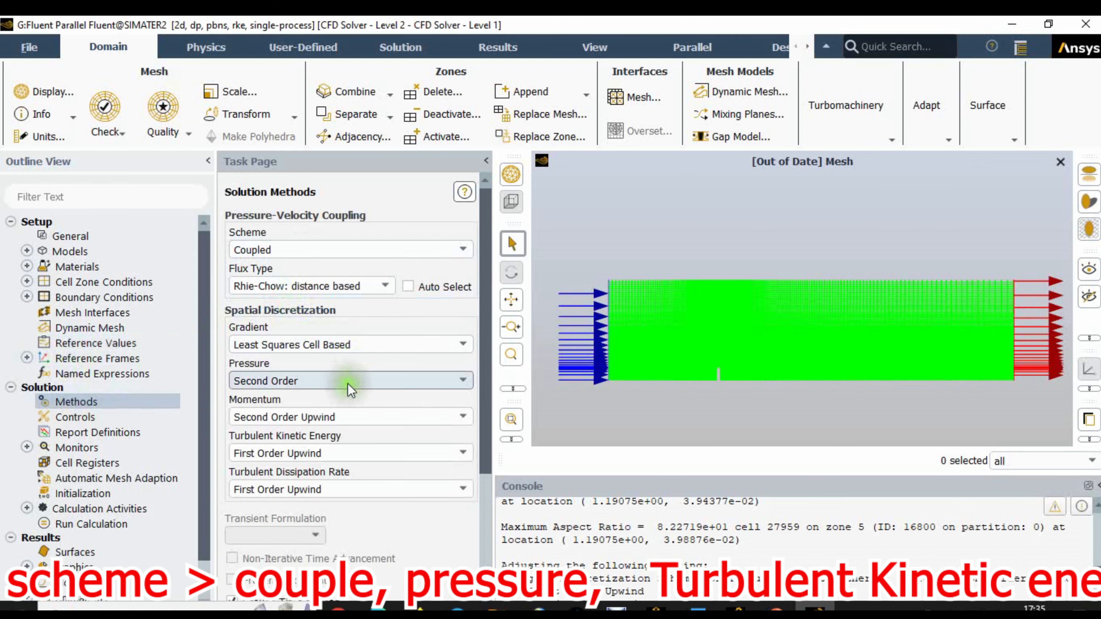
Set the spatial discretization of turbulent kinetic energy and turbulent dissipation rate to Second Order Upwind.
left_click(369, 453)
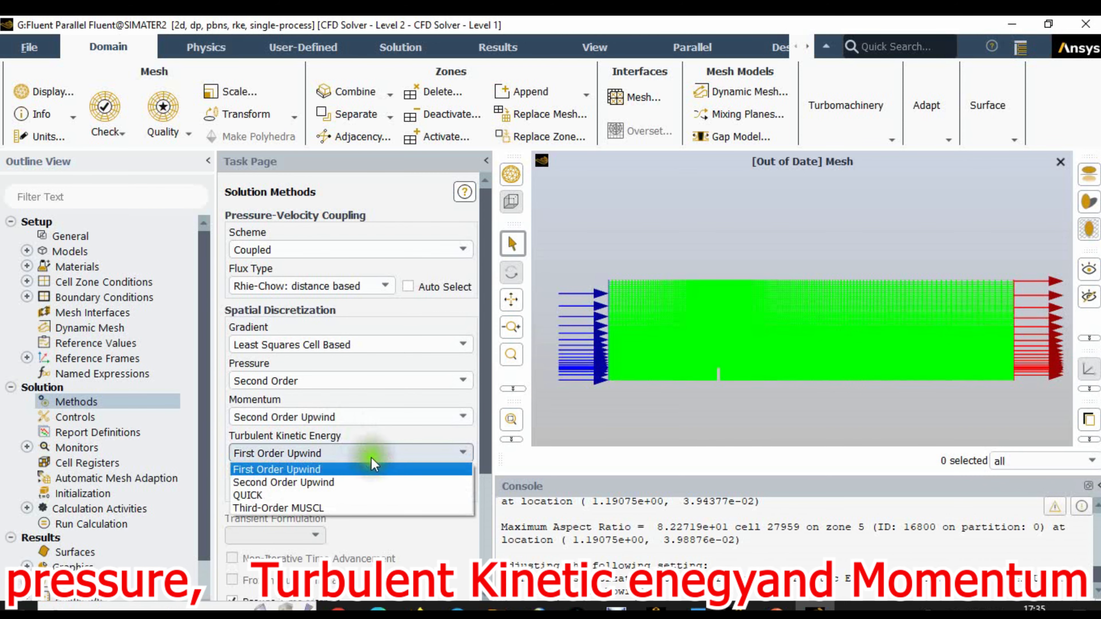
left_click(358, 482)
left_click(358, 485)
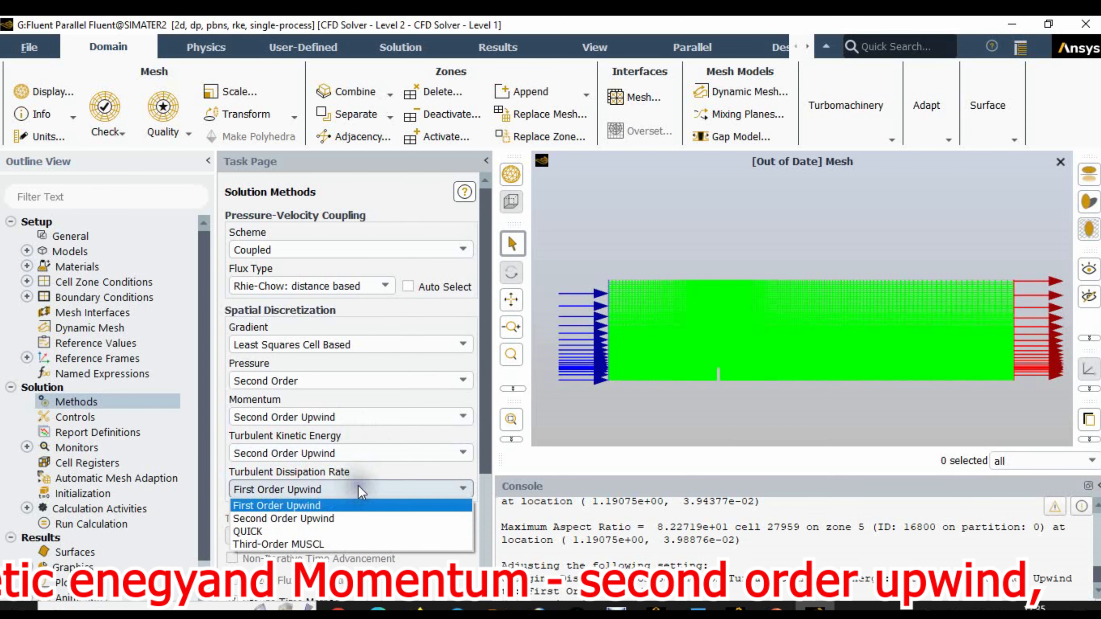
left_click(348, 518)
scroll(371, 522, "down", 4)
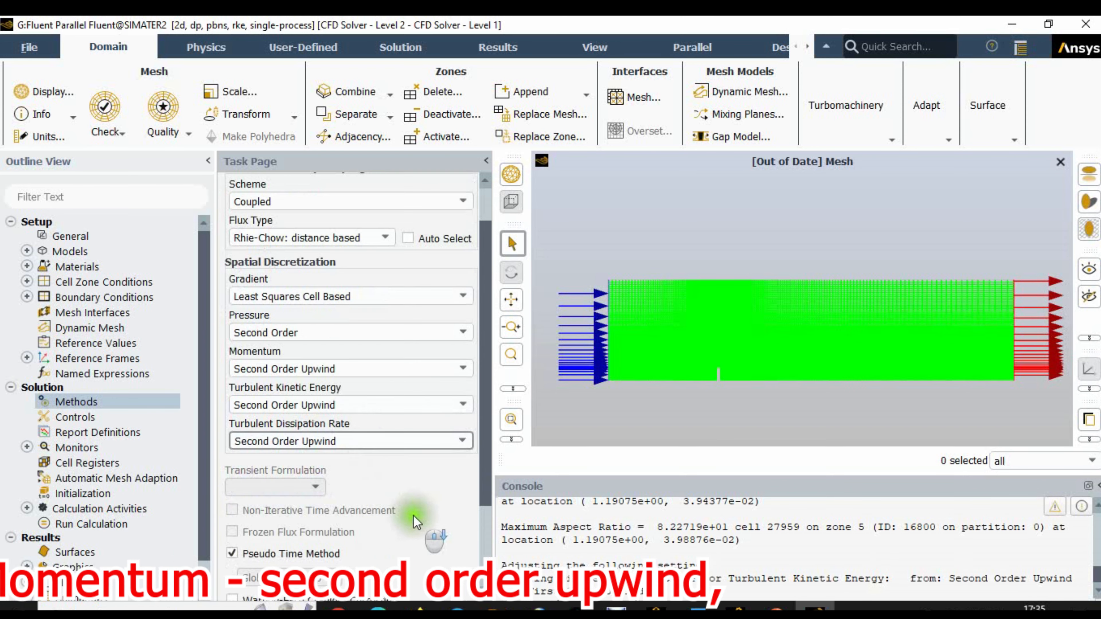
scroll(437, 500, "up", 3)
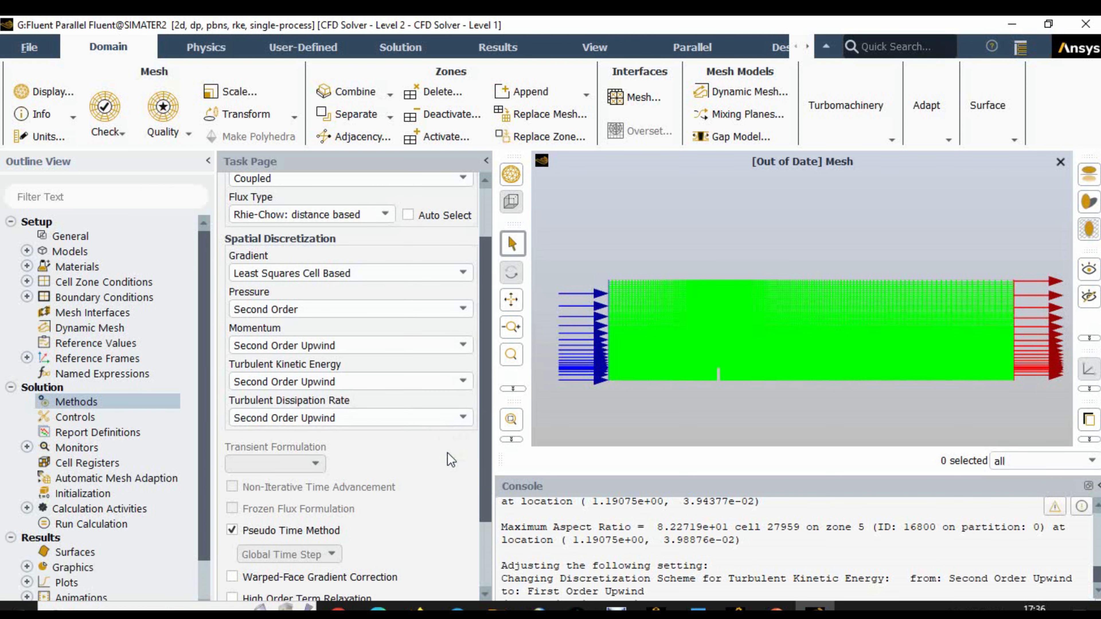
Set the absolute convergence criteria of the continuity and x-velocity residuals to 1e-6.
left_click(109, 418)
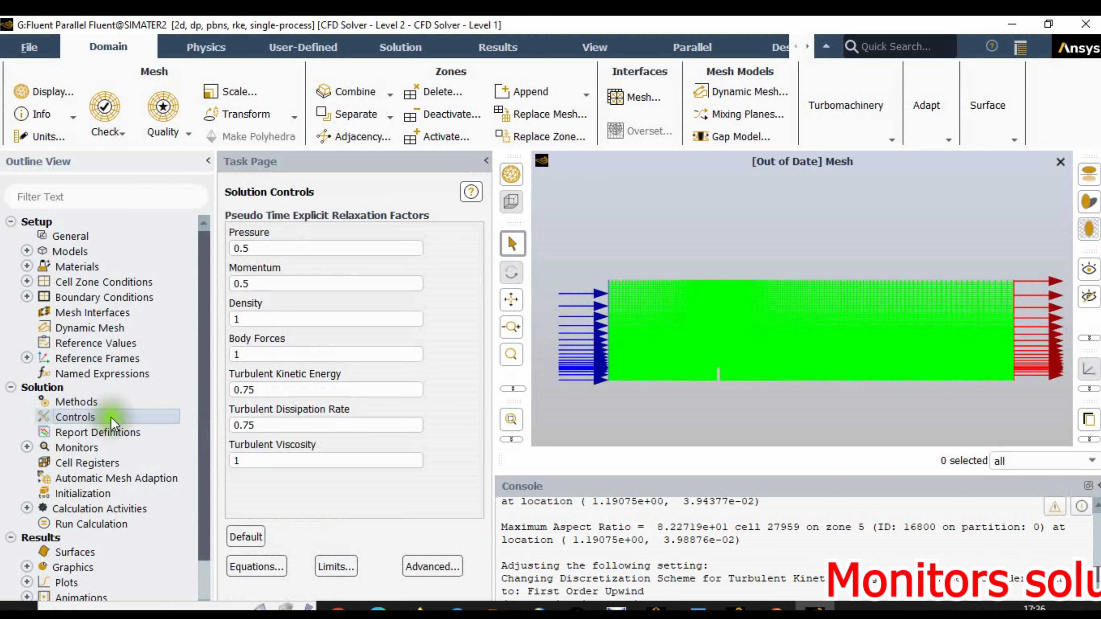
double_click(104, 449)
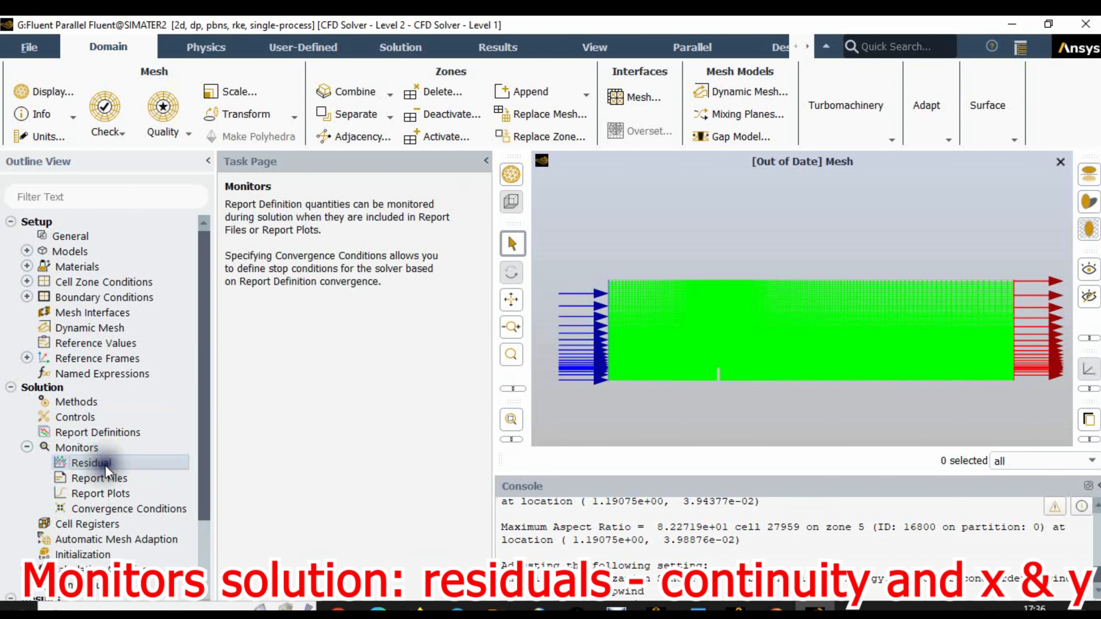
double_click(104, 463)
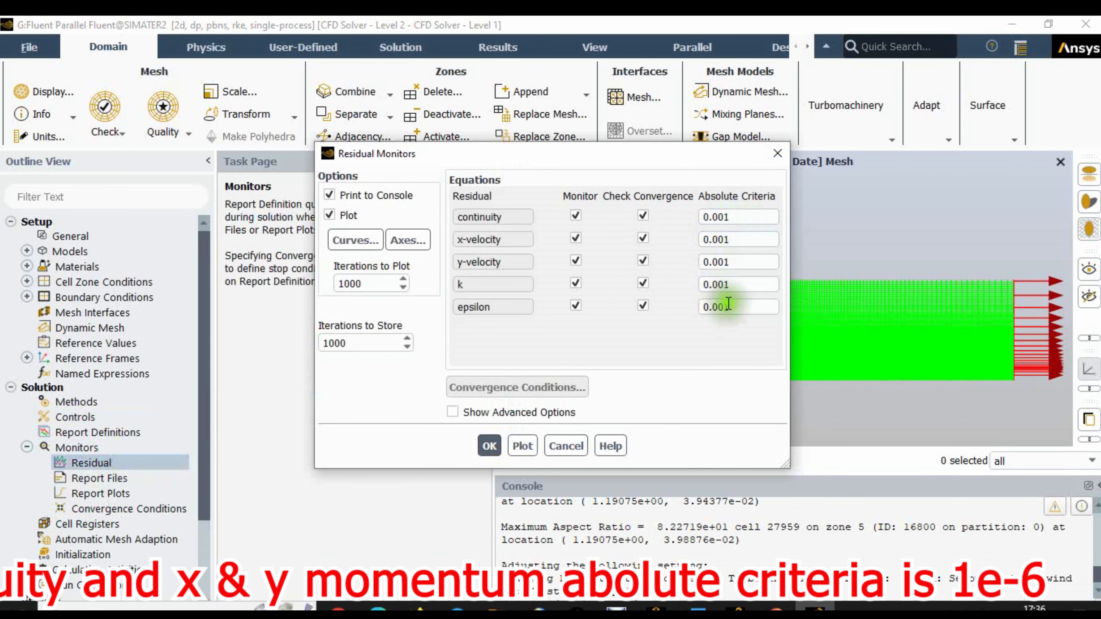
double_click(734, 219)
type("1")
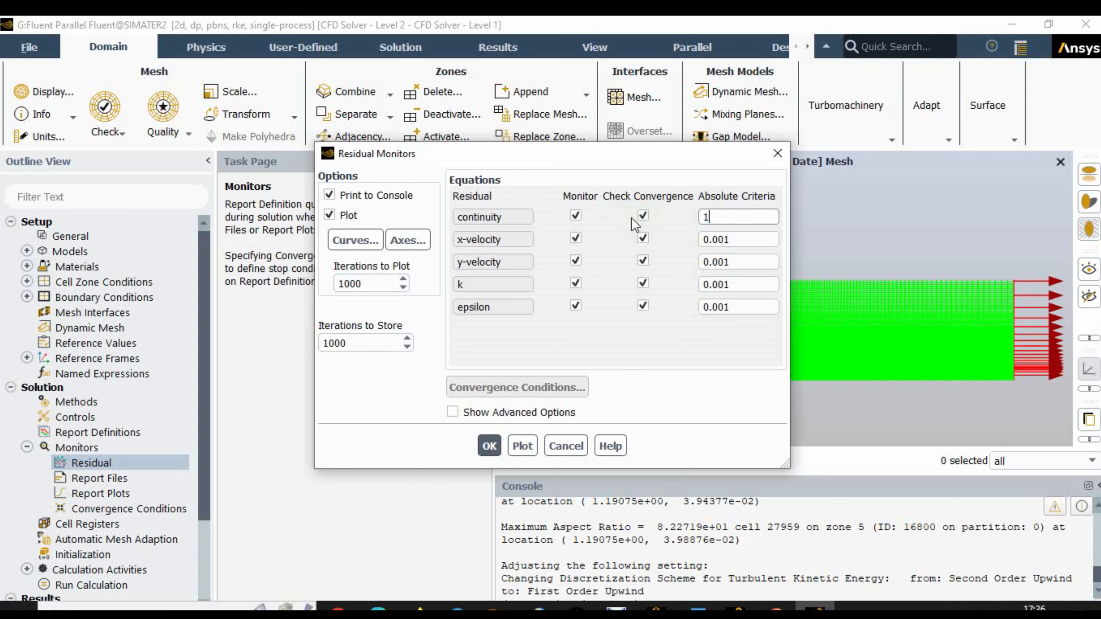
type("e-6")
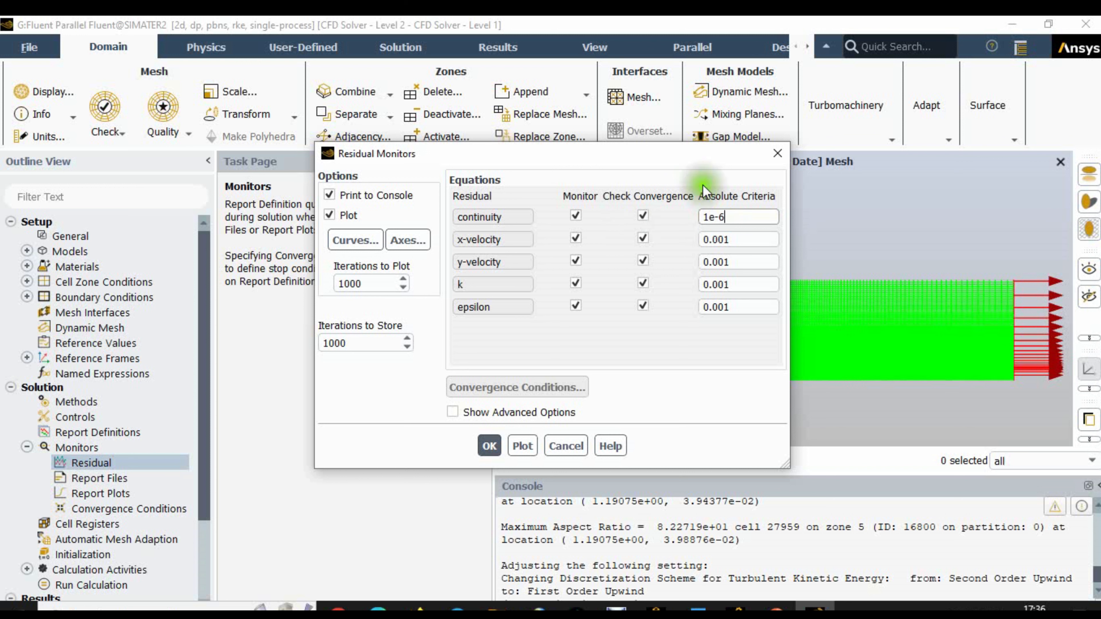
double_click(721, 216)
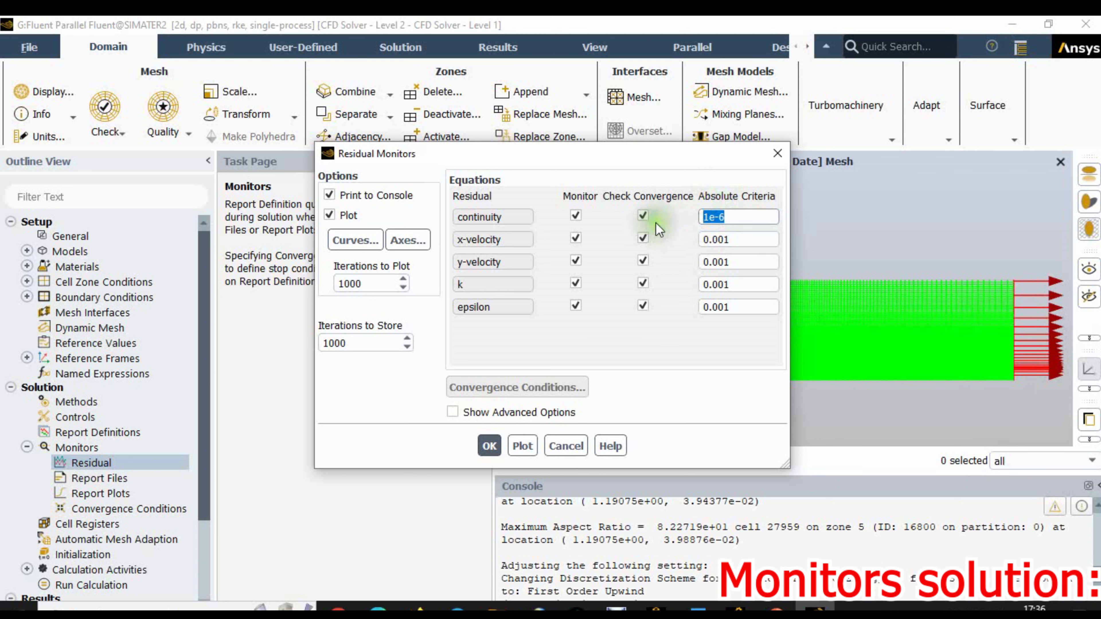
key("Tab")
type("1e-6")
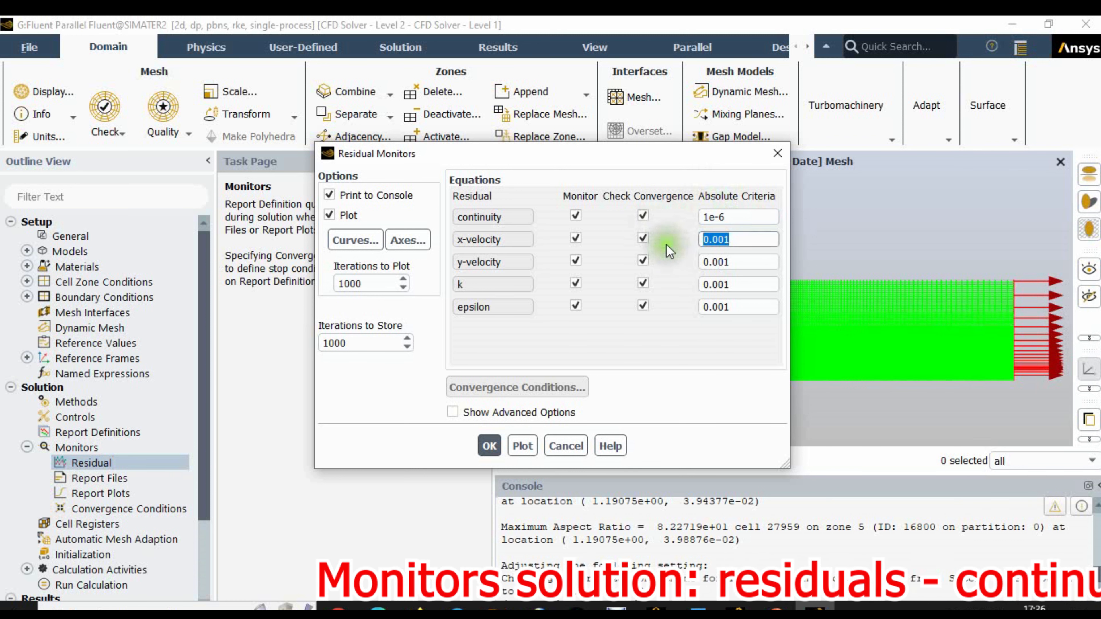
Set the absolute convergence criteria of the y-velocity, k and epsilon residuals to 1e-6 and apply the residual monitor settings.
double_click(740, 261)
type("1e-6")
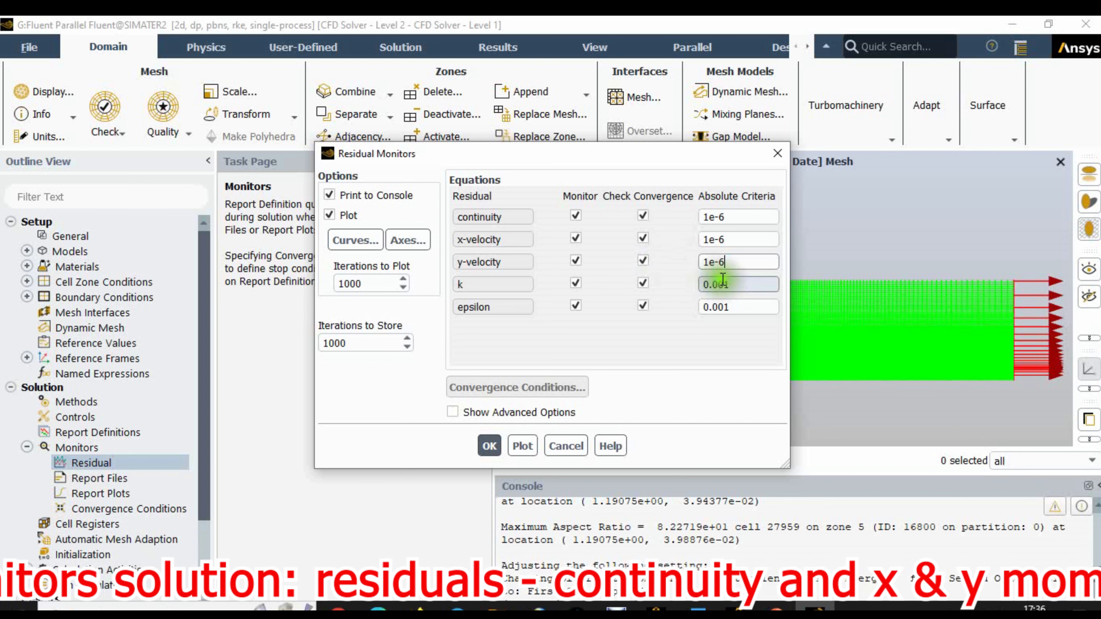
left_click(732, 282)
double_click(733, 281)
type("1e-6")
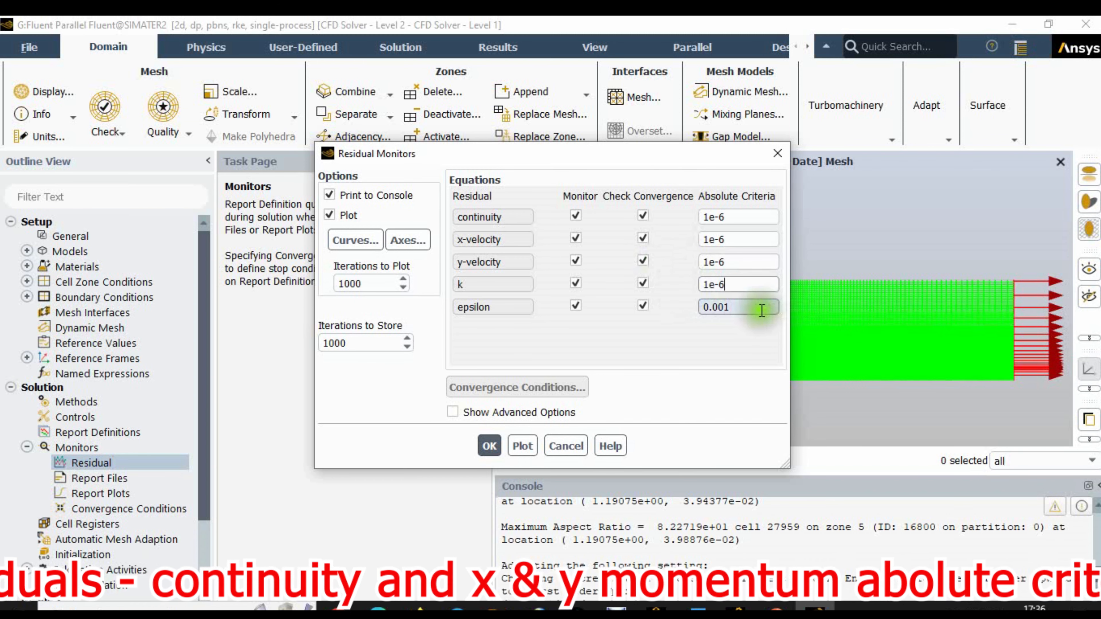
double_click(754, 307)
type("1e-6")
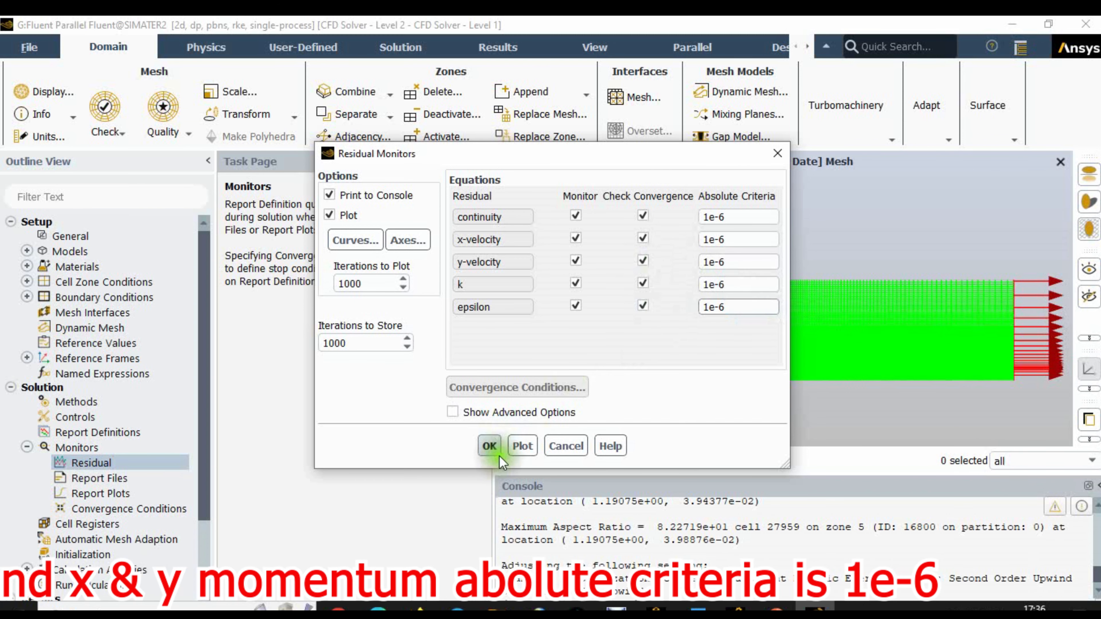
left_click(488, 445)
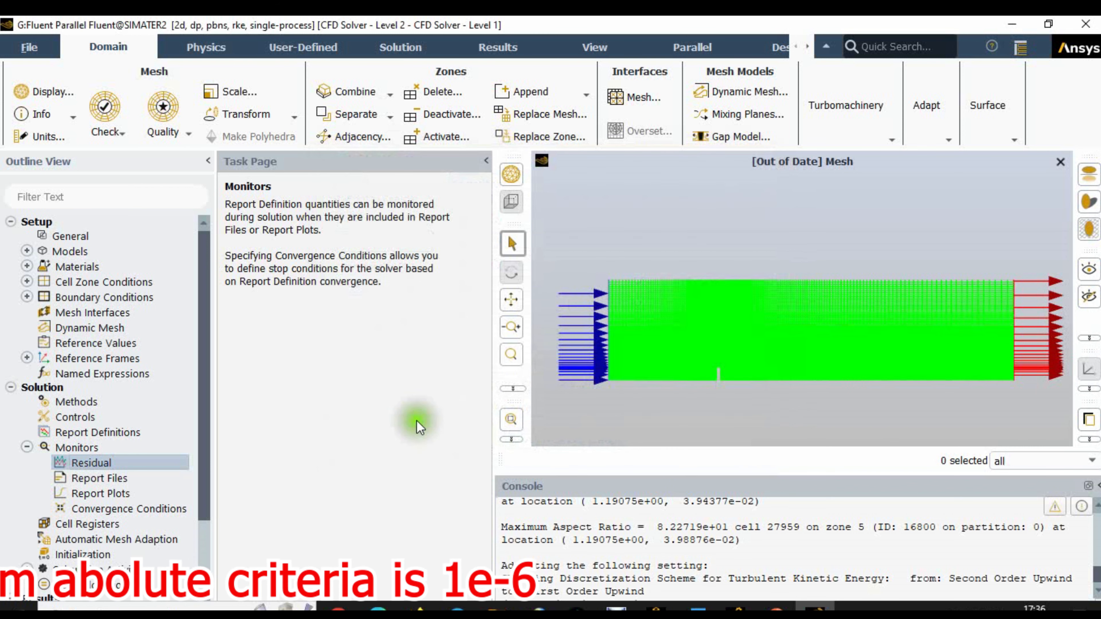
Initialize the solution using the Hybrid Initialization method.
left_click_drag(200, 442, 207, 512)
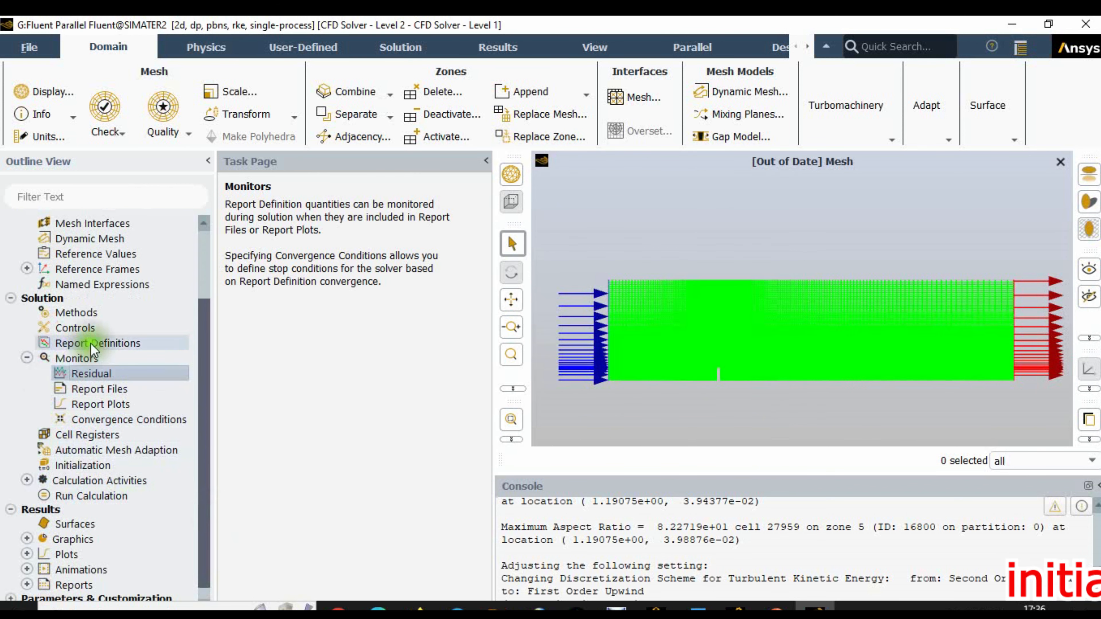
left_click(27, 358)
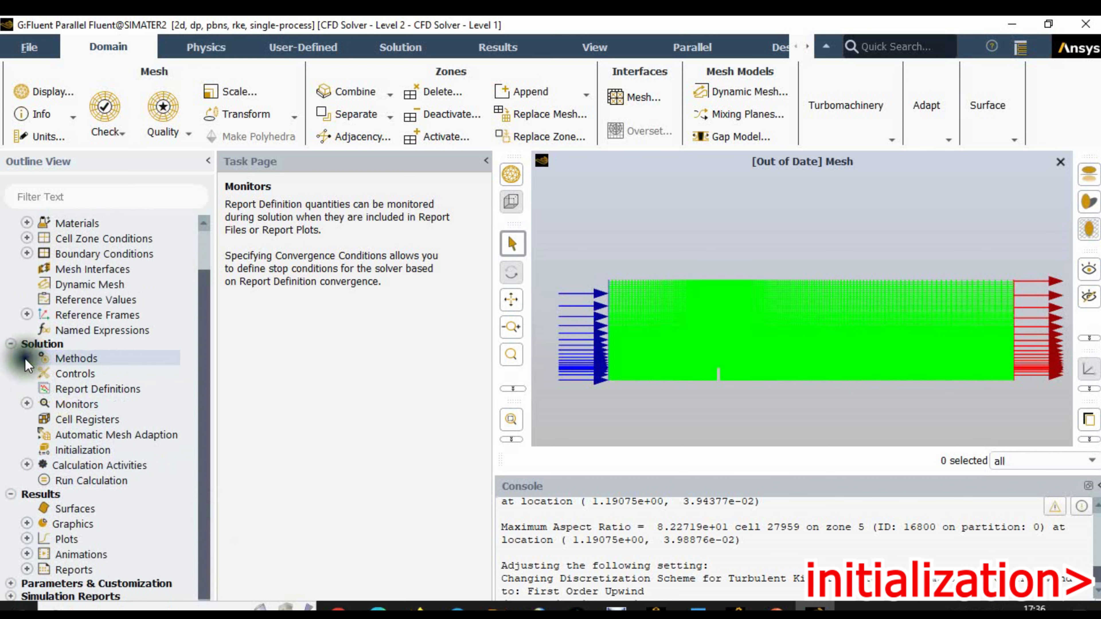
left_click(106, 453)
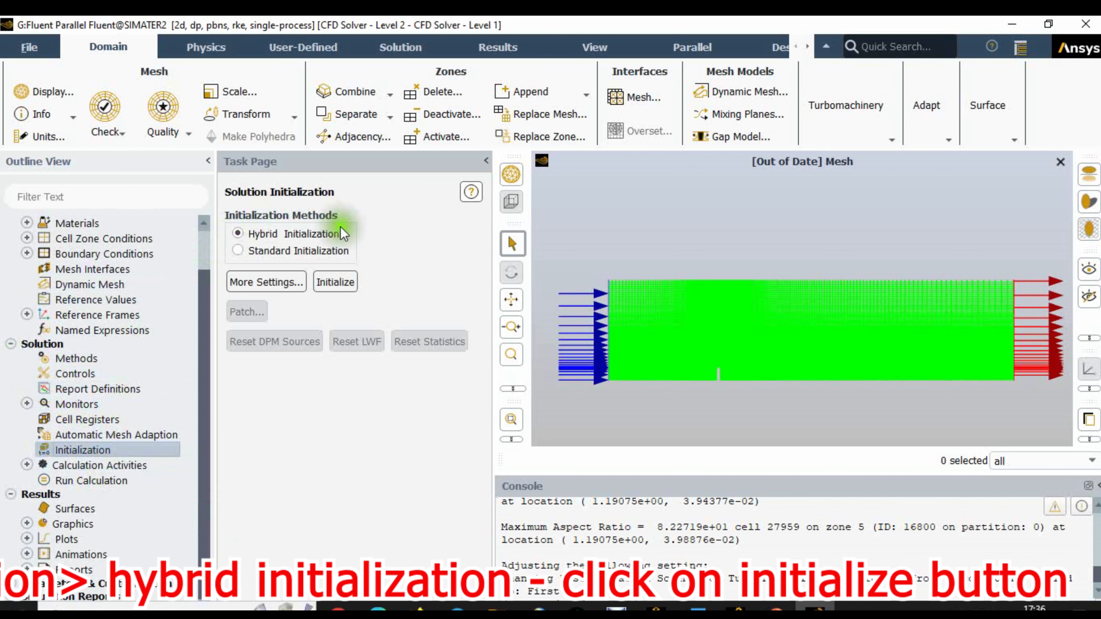
left_click(330, 278)
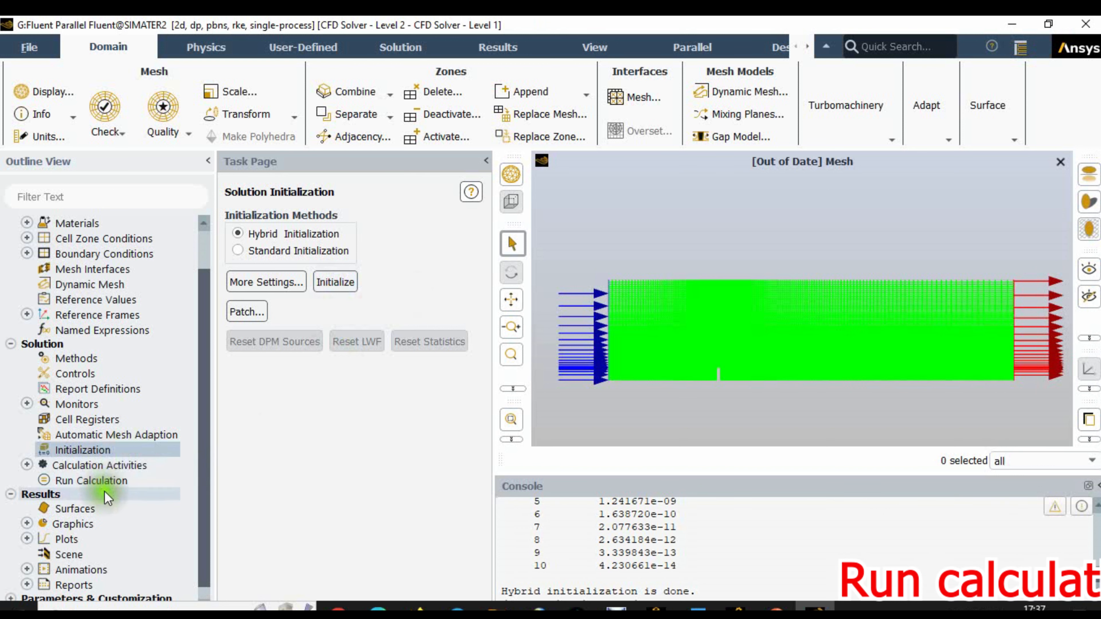
Set the number of iterations for the calculation run to 300.
left_click(115, 481)
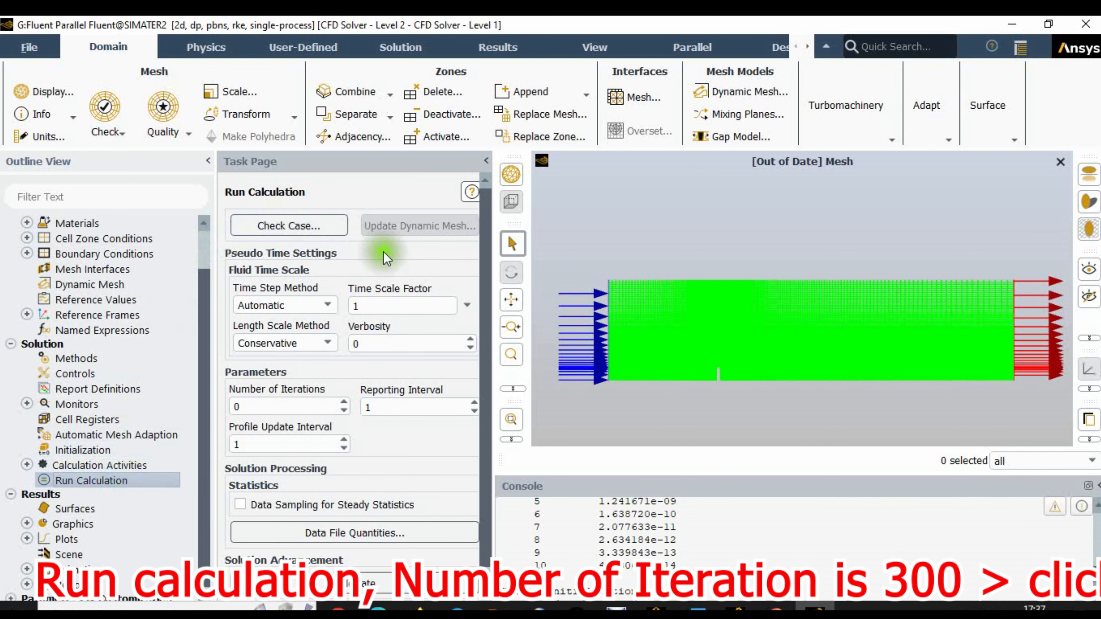
double_click(278, 406)
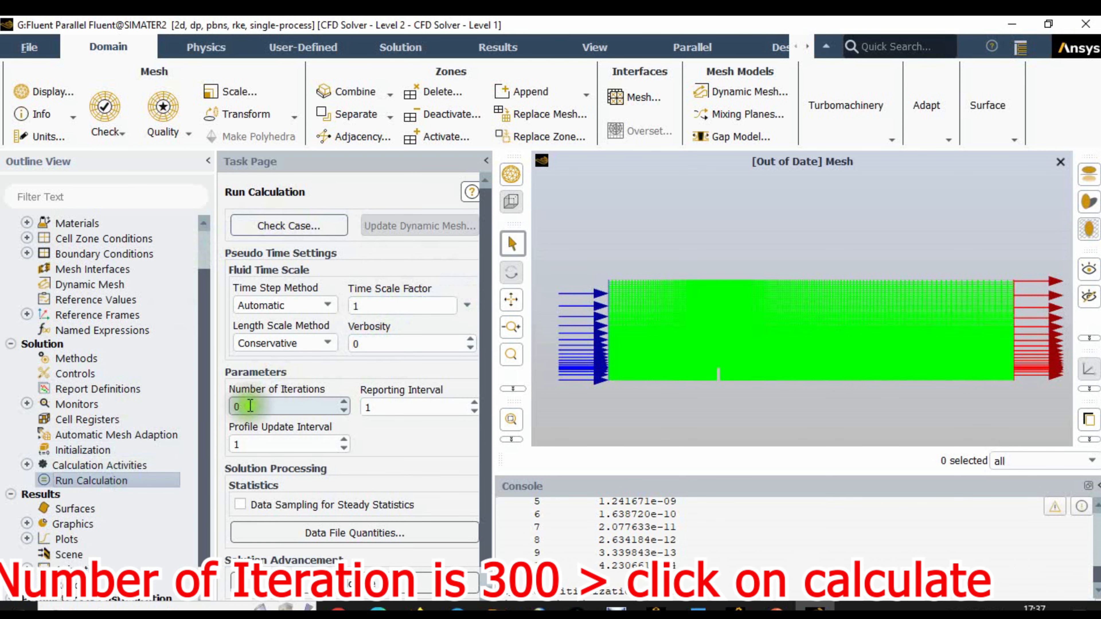
type("300")
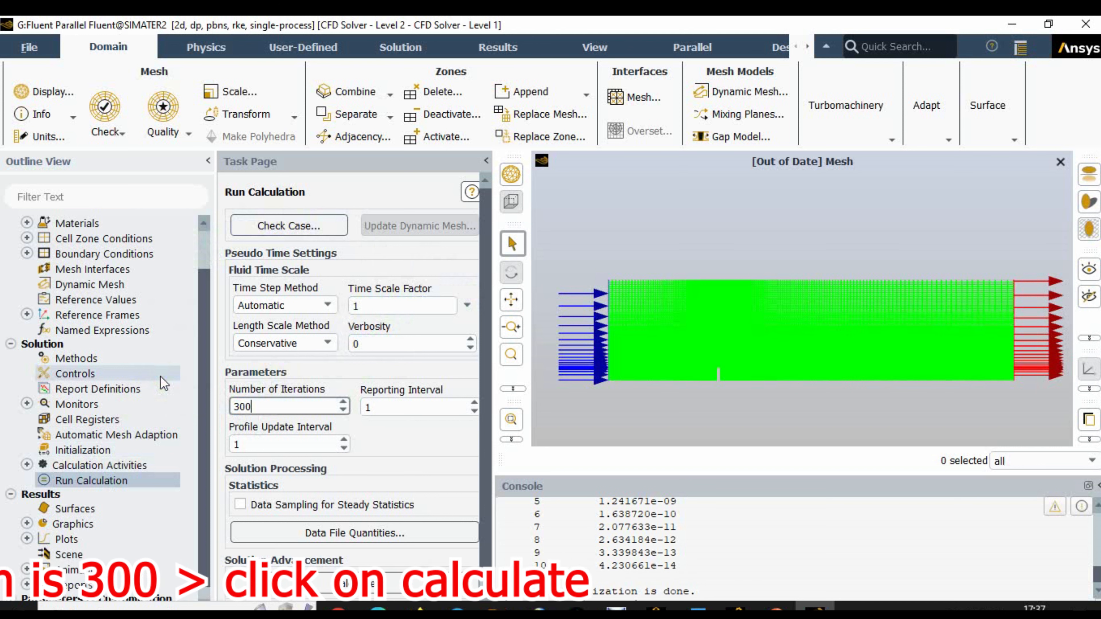
Run the 300-iteration calculation, acknowledge its completion, and review the scaled residuals plot and the console output.
left_click_drag(488, 442, 500, 442)
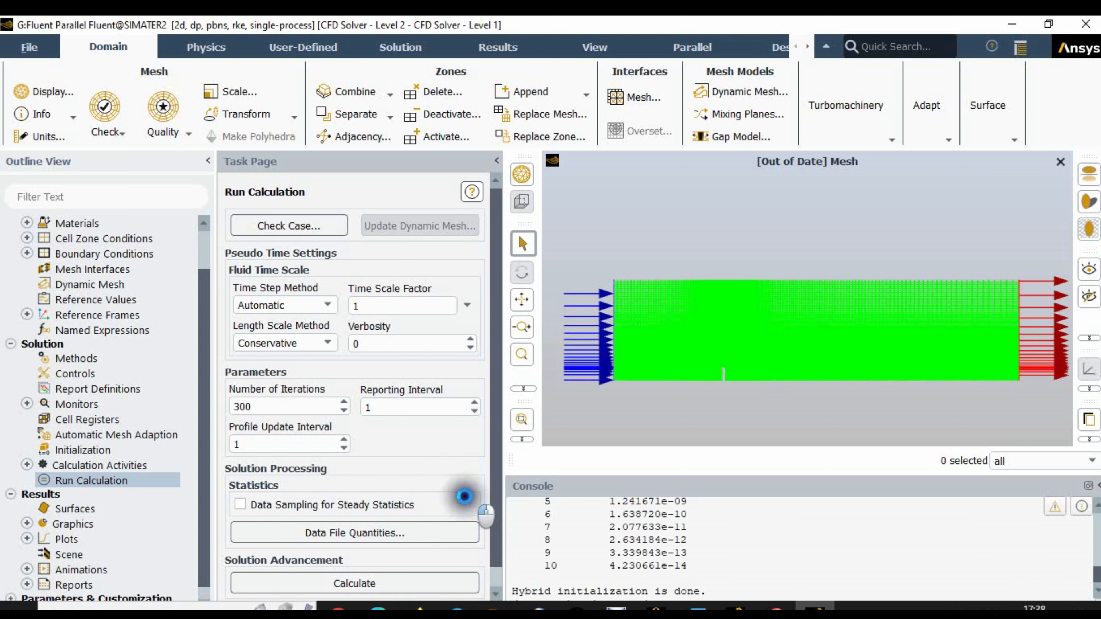
left_click_drag(464, 496, 467, 497)
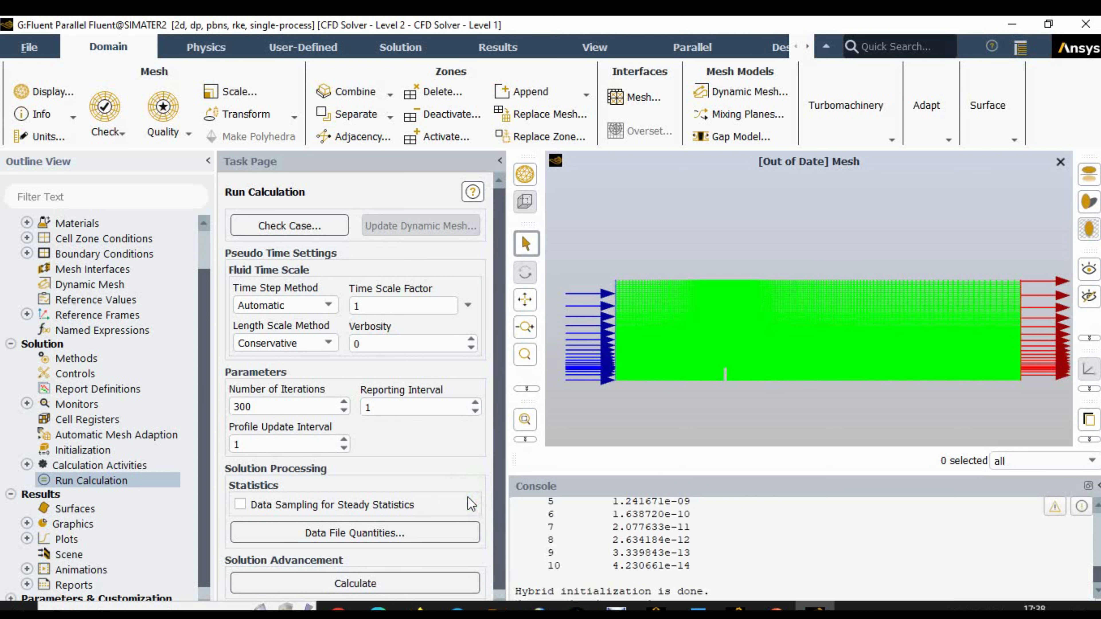
scroll(471, 504, "down", 1)
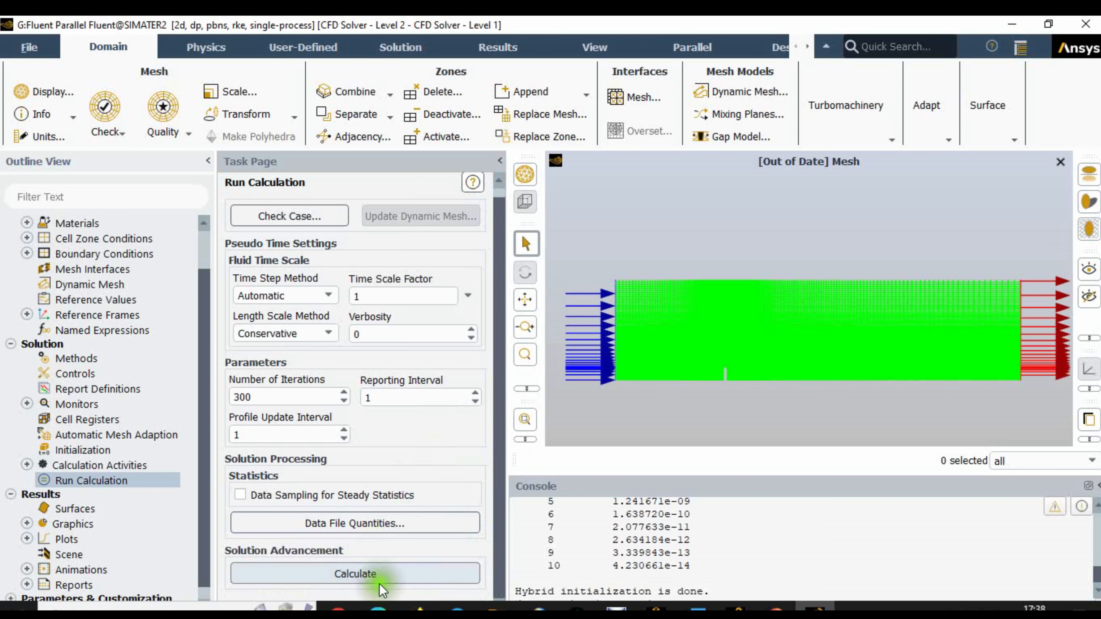
left_click(364, 574)
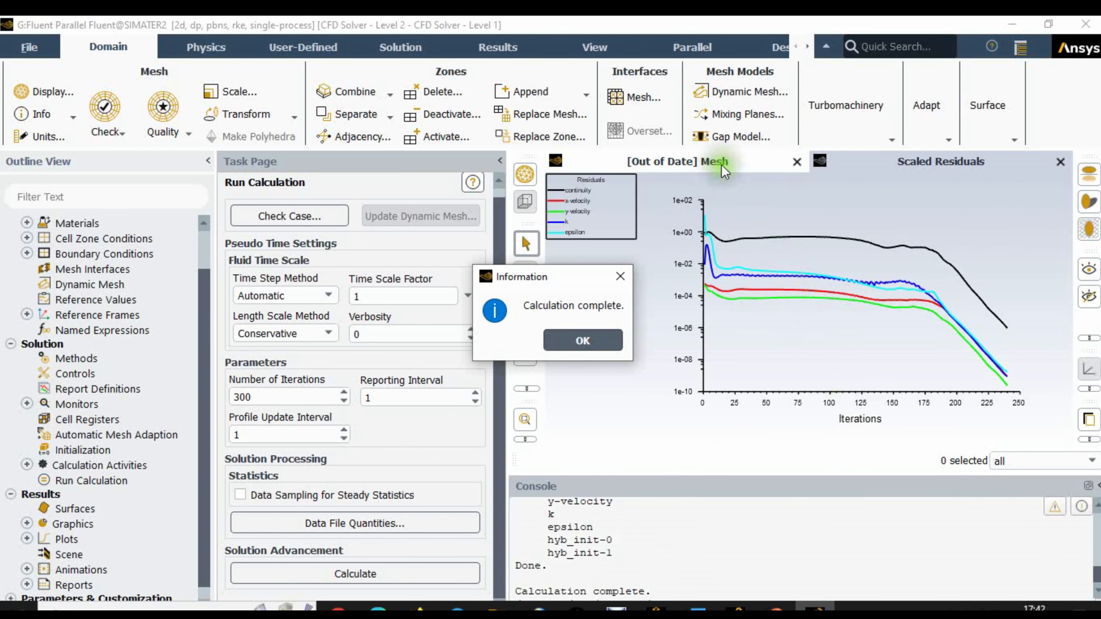
left_click(593, 344)
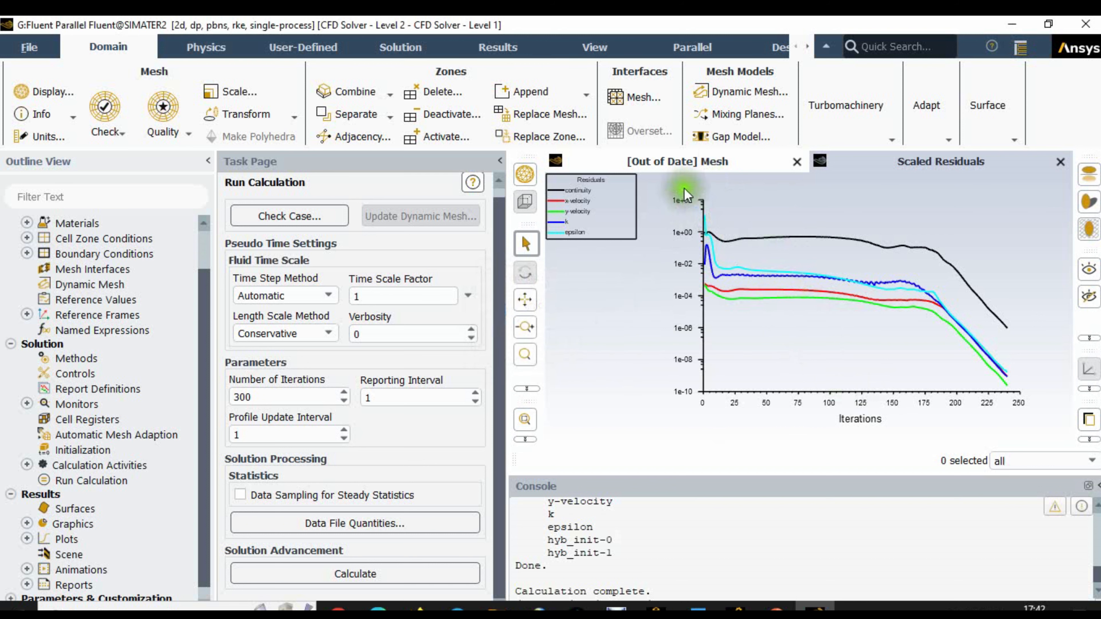
left_click(716, 161)
left_click(858, 161)
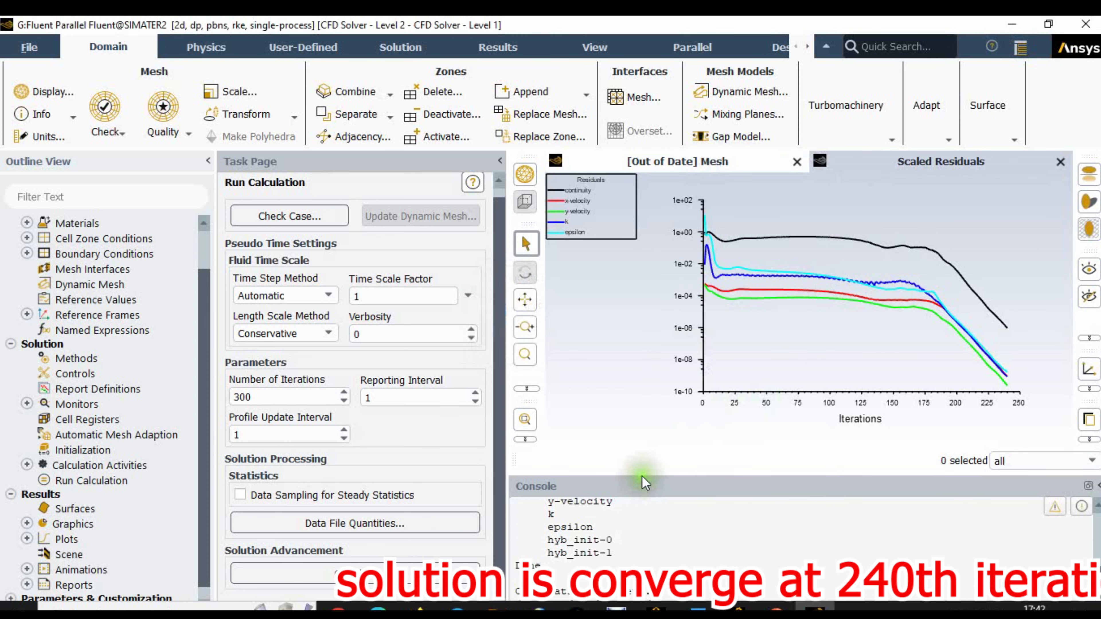
left_click_drag(643, 475, 640, 384)
scroll(563, 477, "up", 2)
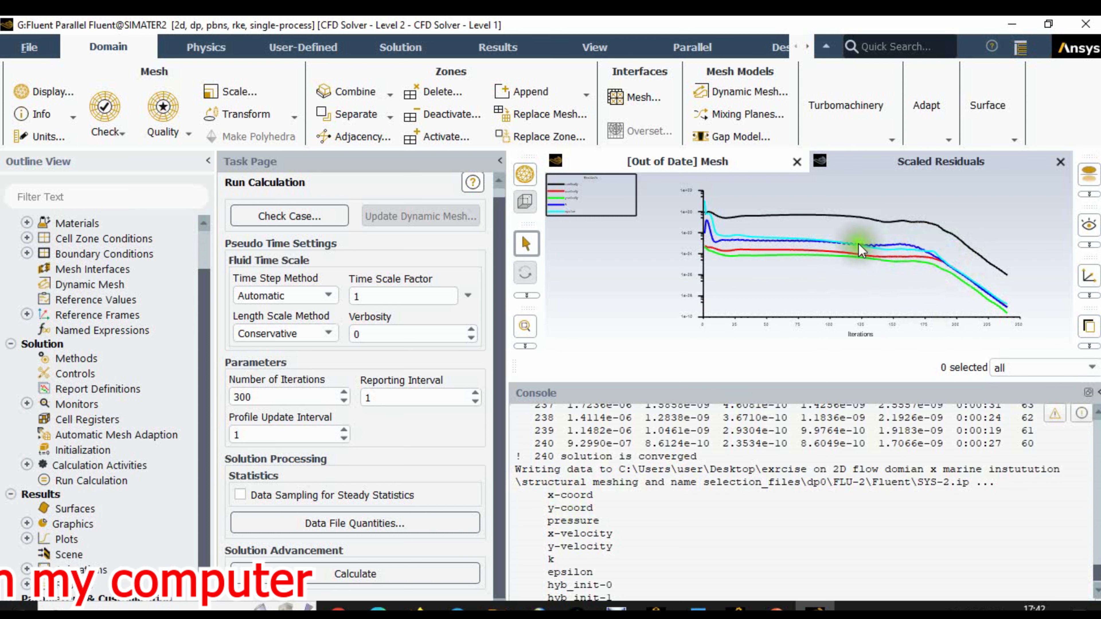
left_click_drag(800, 383, 807, 454)
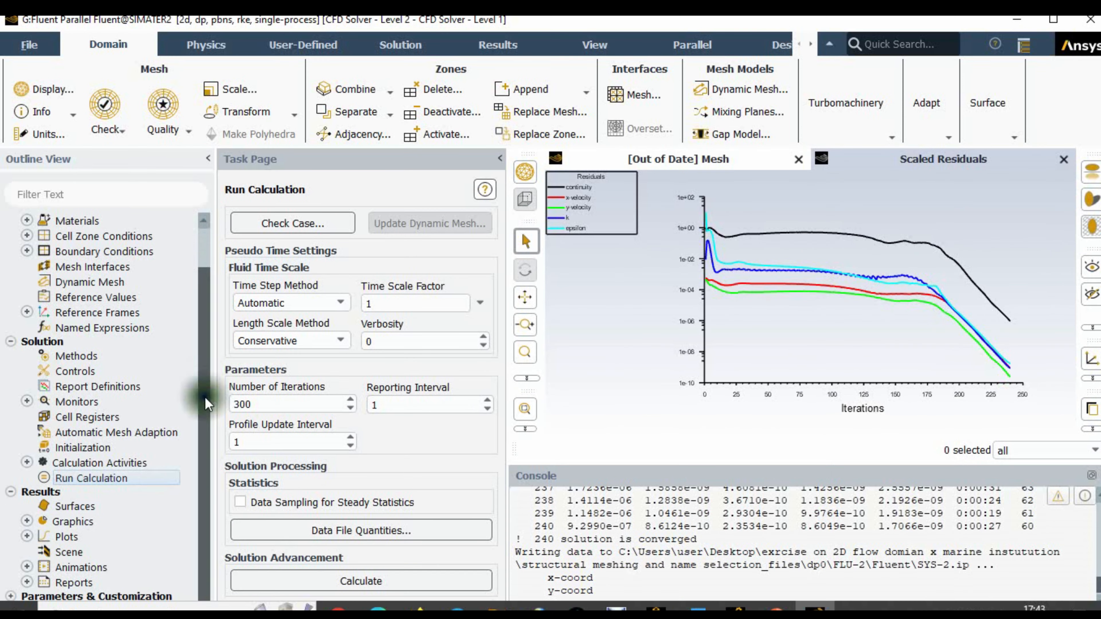
Create a filled contour plot of velocity magnitude named contour-1 and display it.
left_click(27, 521)
left_click(115, 537)
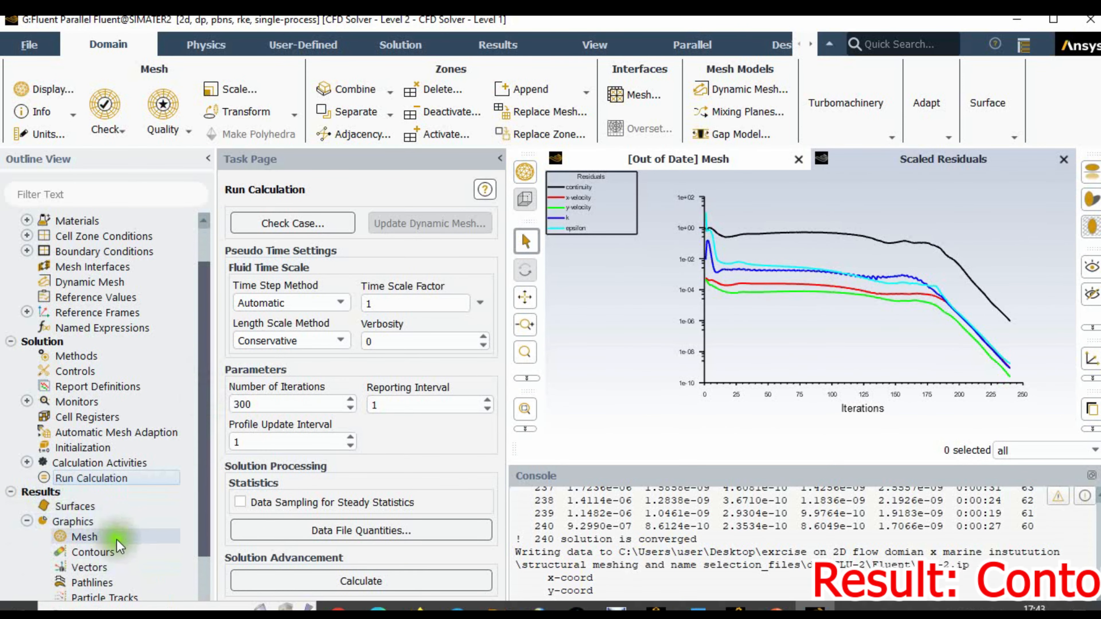
double_click(100, 550)
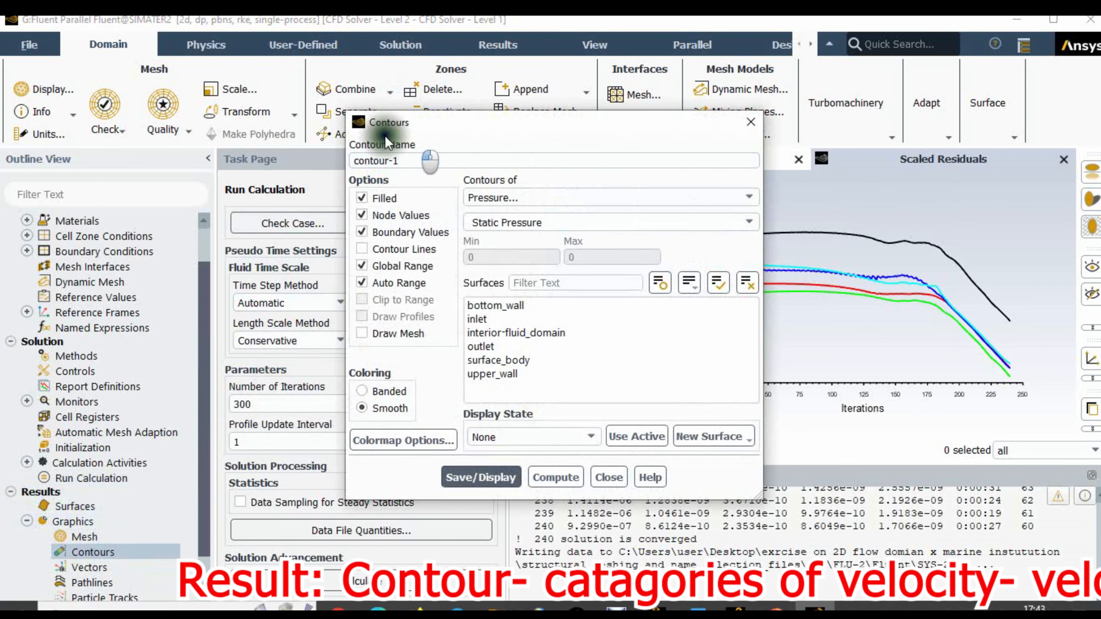
left_click_drag(399, 133, 442, 140)
left_click_drag(217, 109, 171, 105)
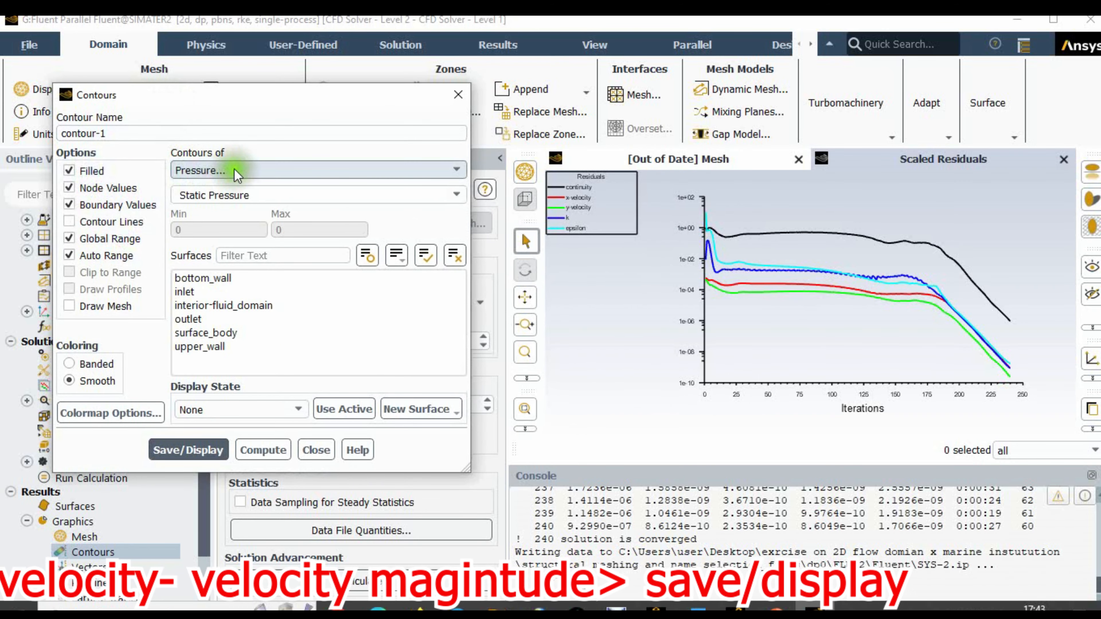
left_click(248, 170)
left_click(246, 212)
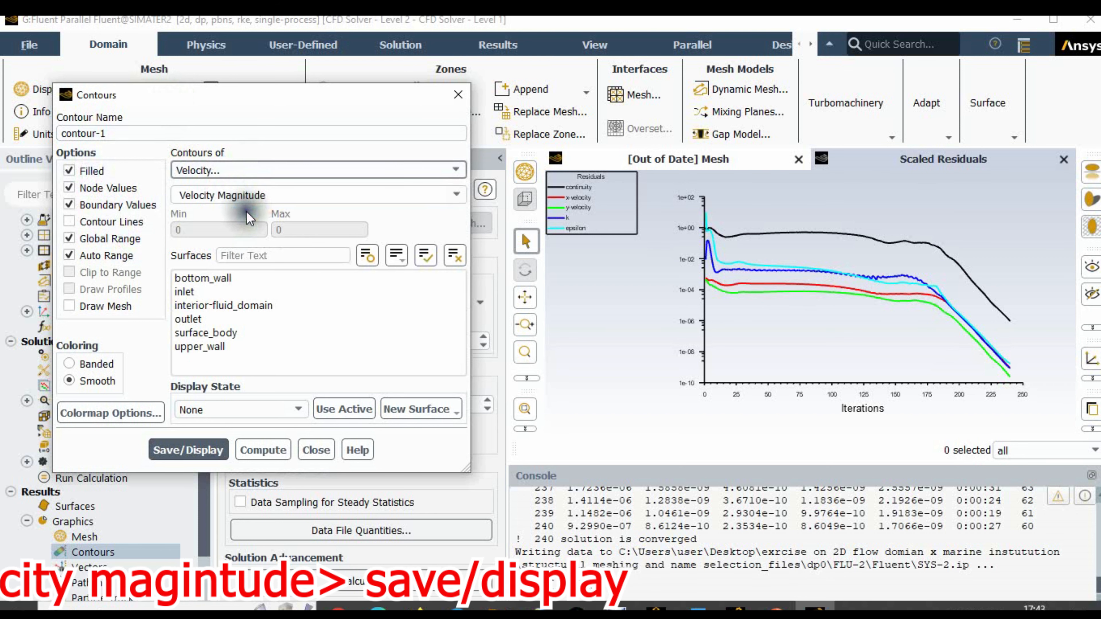
left_click(193, 451)
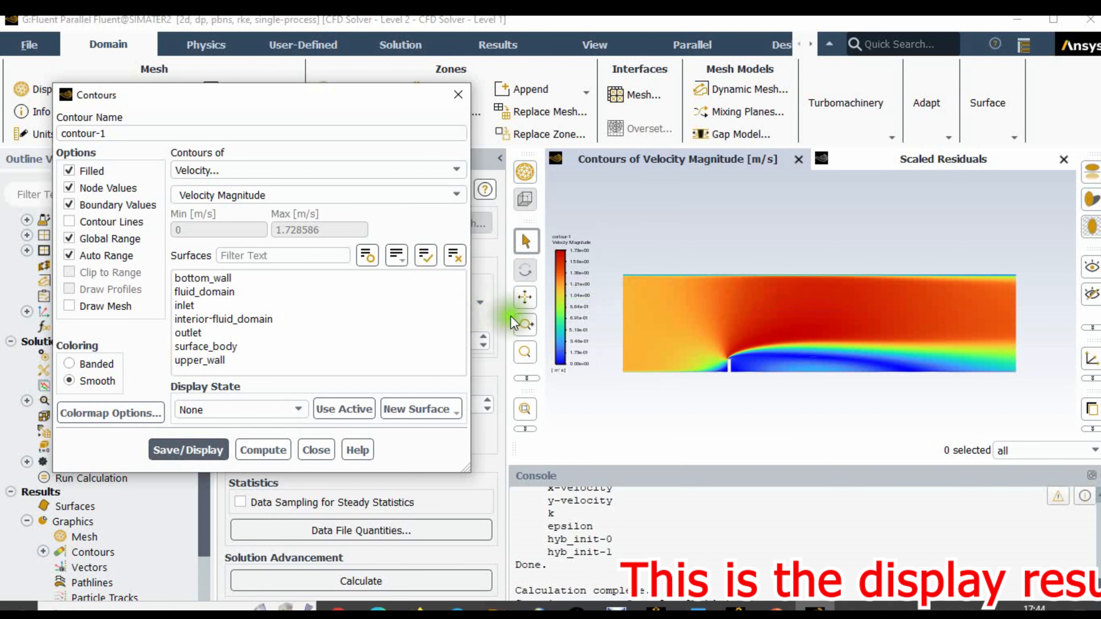
Examine the velocity contour around the obstacle, then change contour-1 to static pressure and display it.
scroll(793, 323, "up", 5)
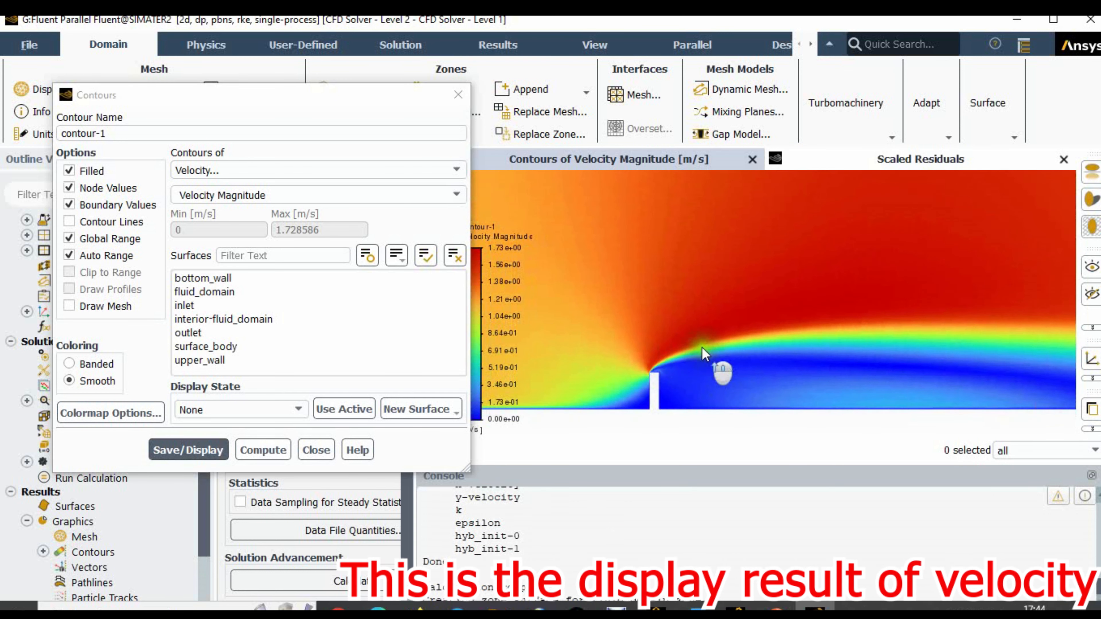
scroll(724, 341, "down", 5)
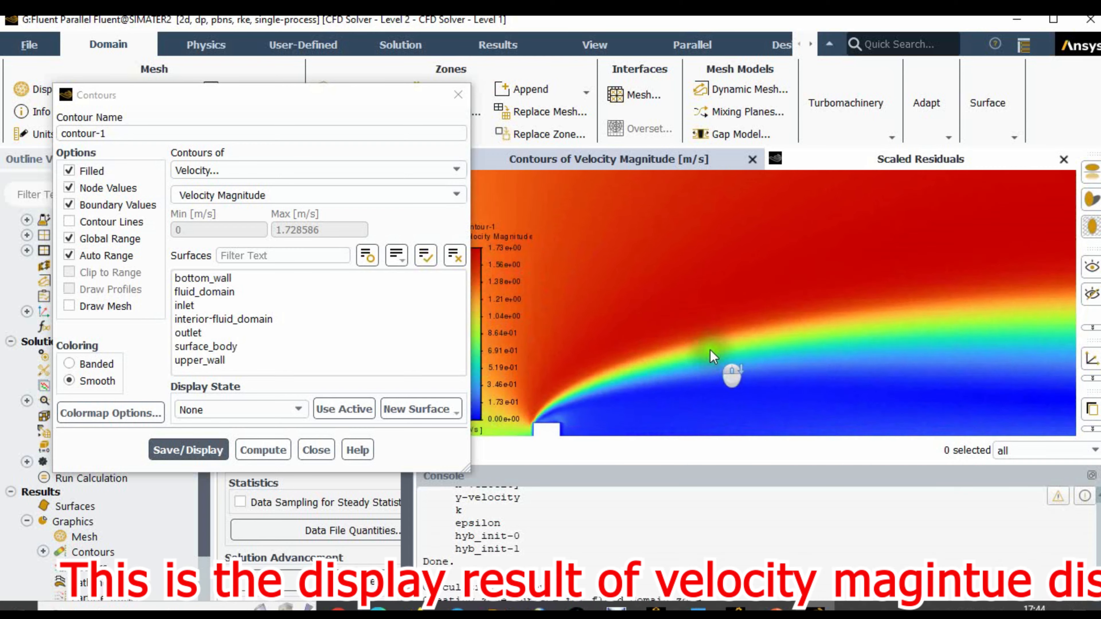
scroll(637, 358, "down", 3)
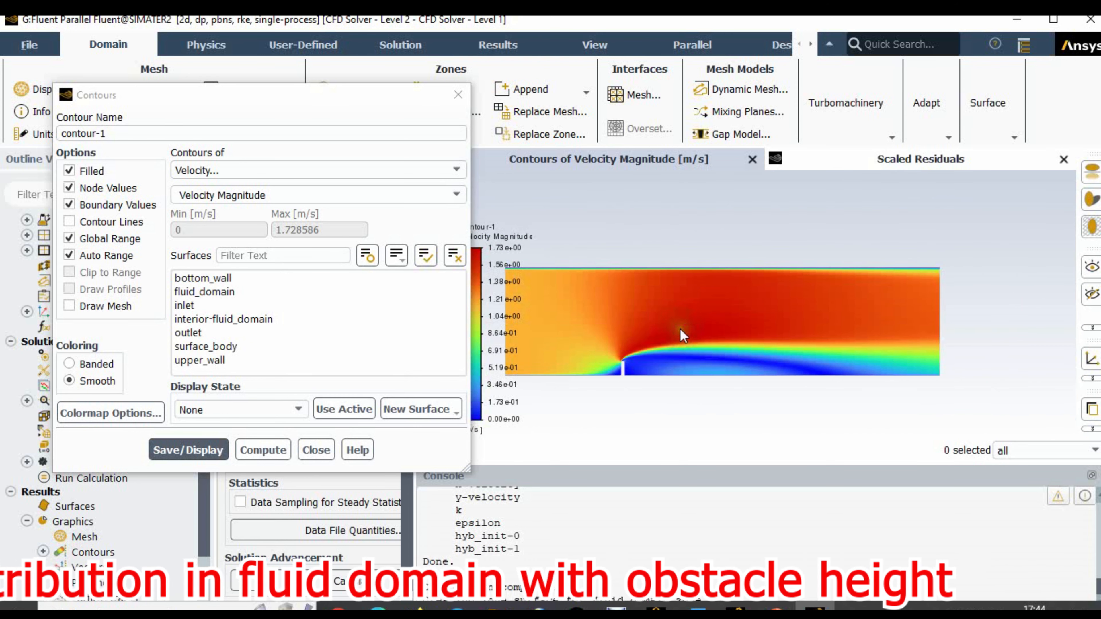
scroll(720, 320, "down", 2)
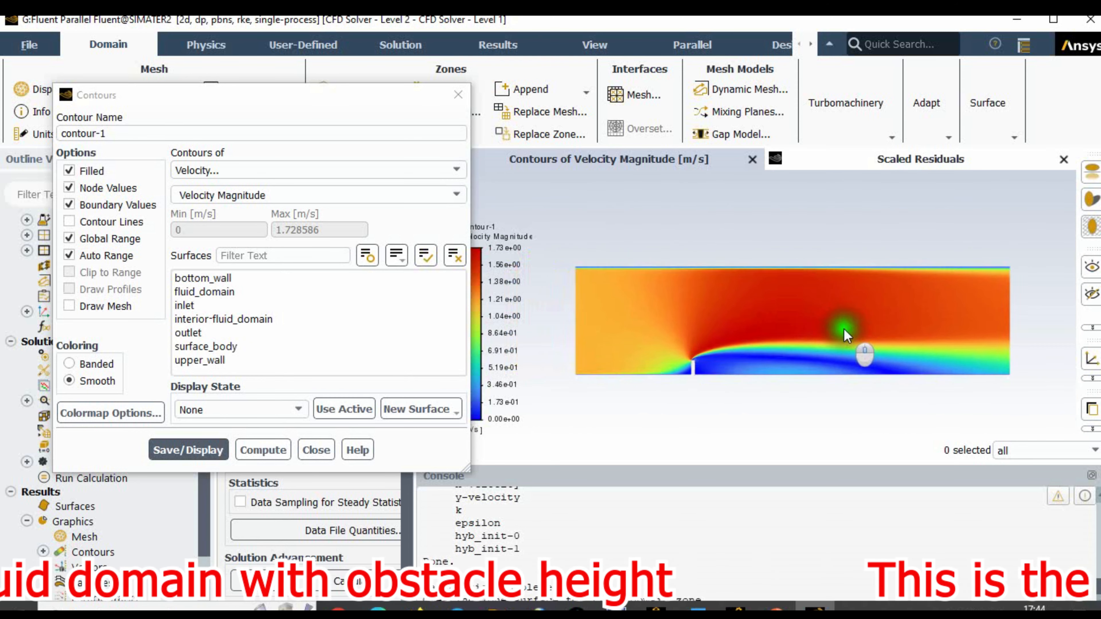
scroll(788, 327, "up", 3)
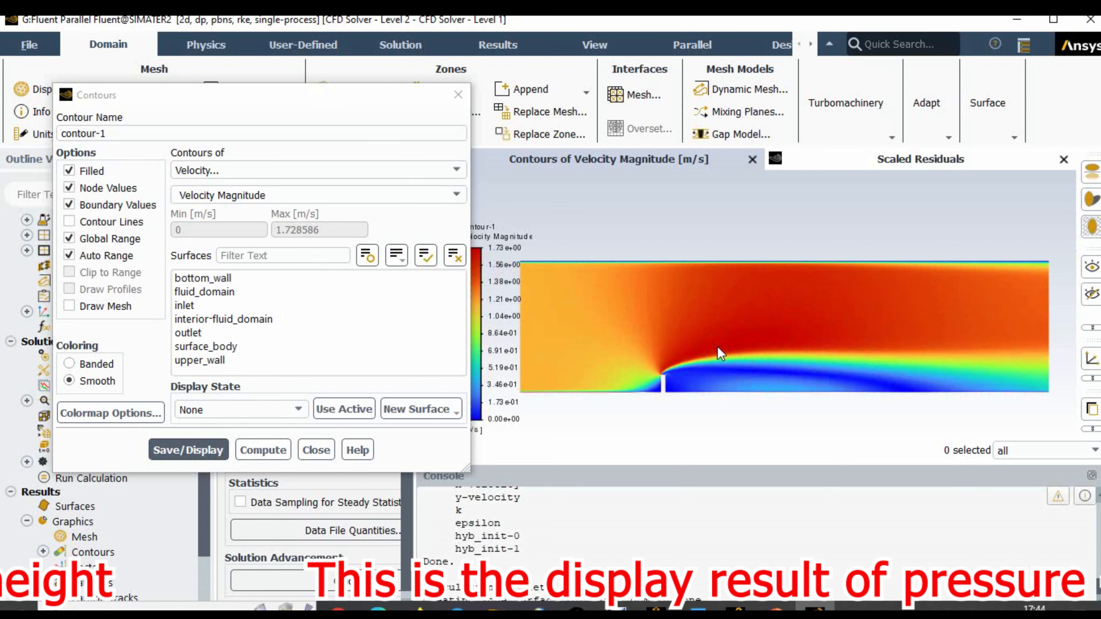
left_click(263, 450)
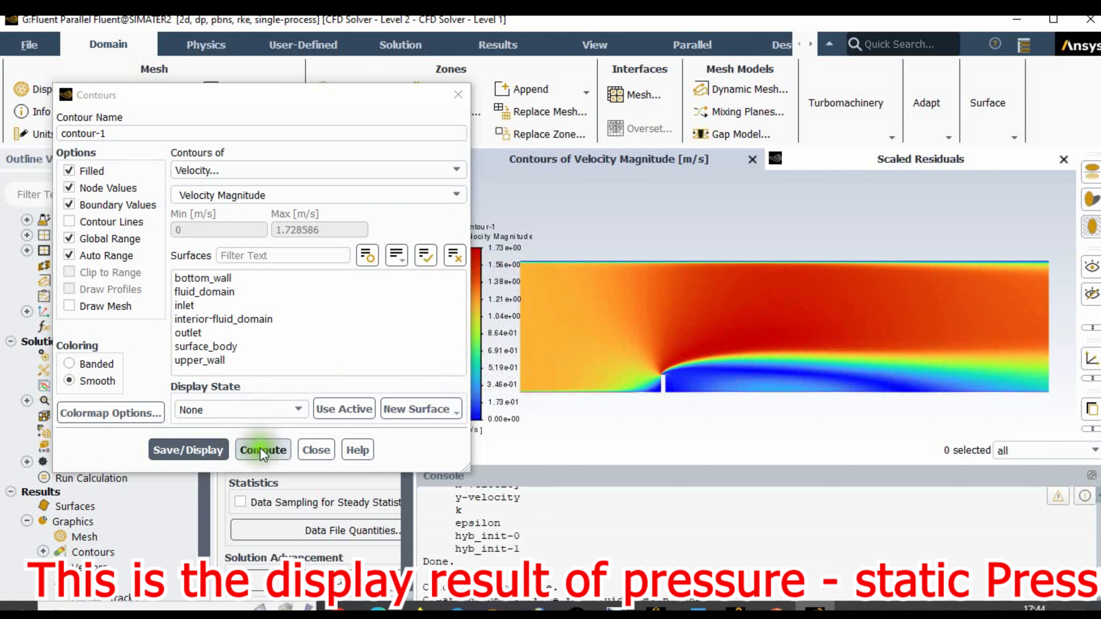
left_click(287, 171)
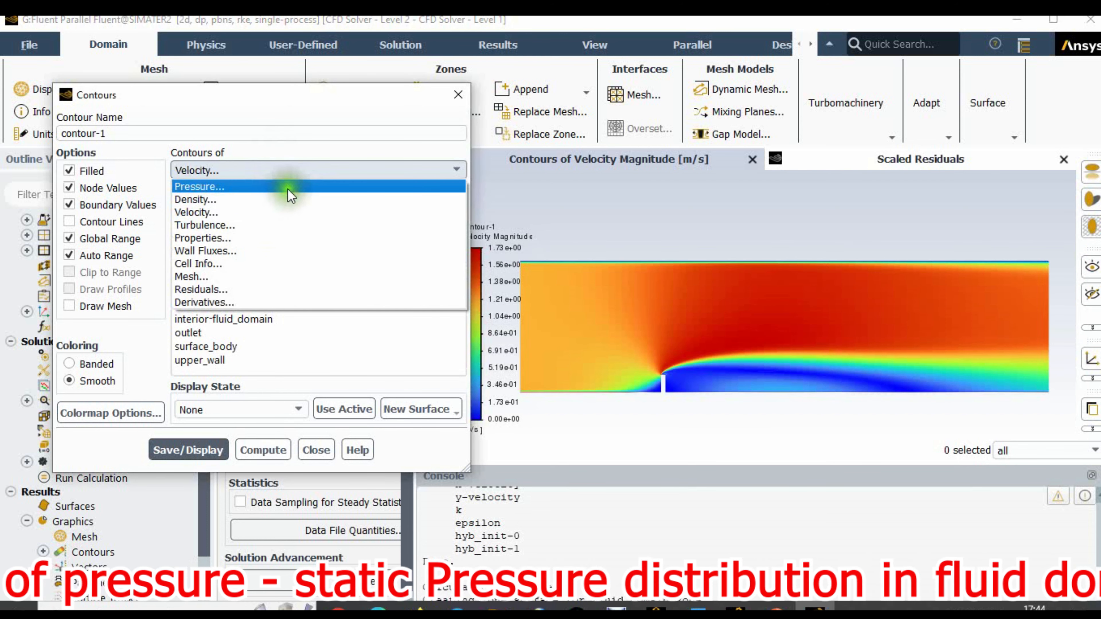
left_click(292, 189)
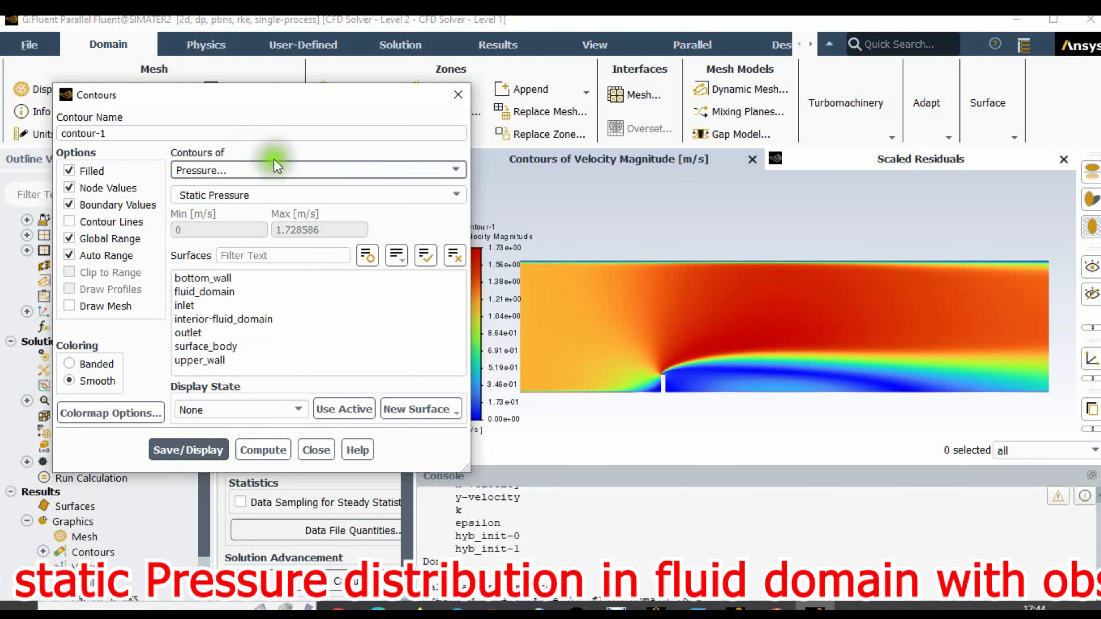
left_click(187, 450)
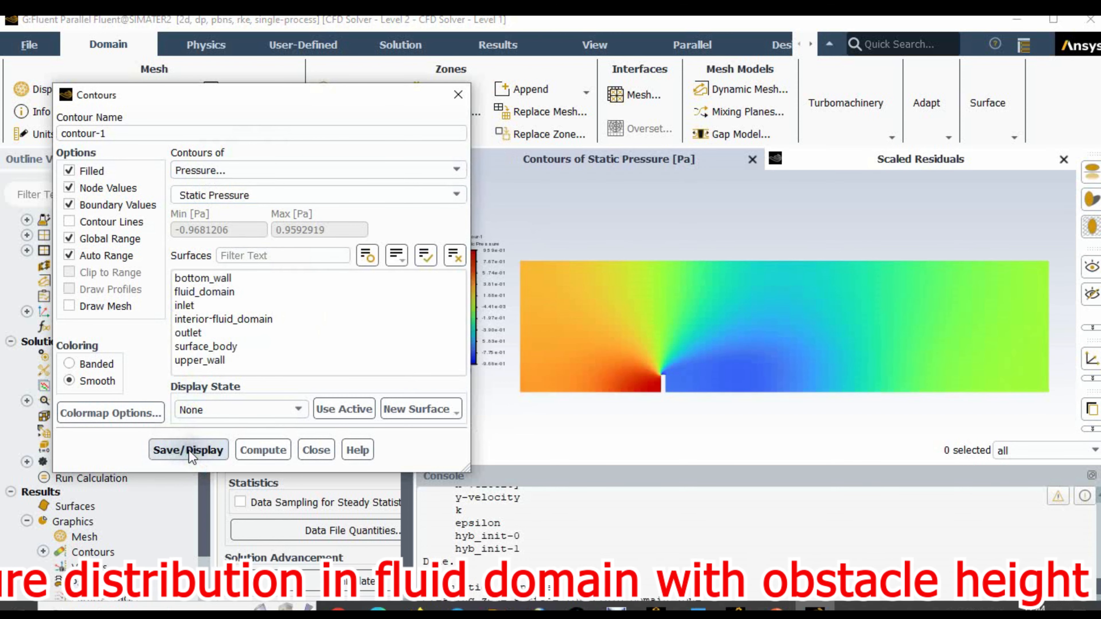
Examine the static pressure contour around the obstacle and enlarge its colour legend to make the values readable.
scroll(698, 342, "up", 4)
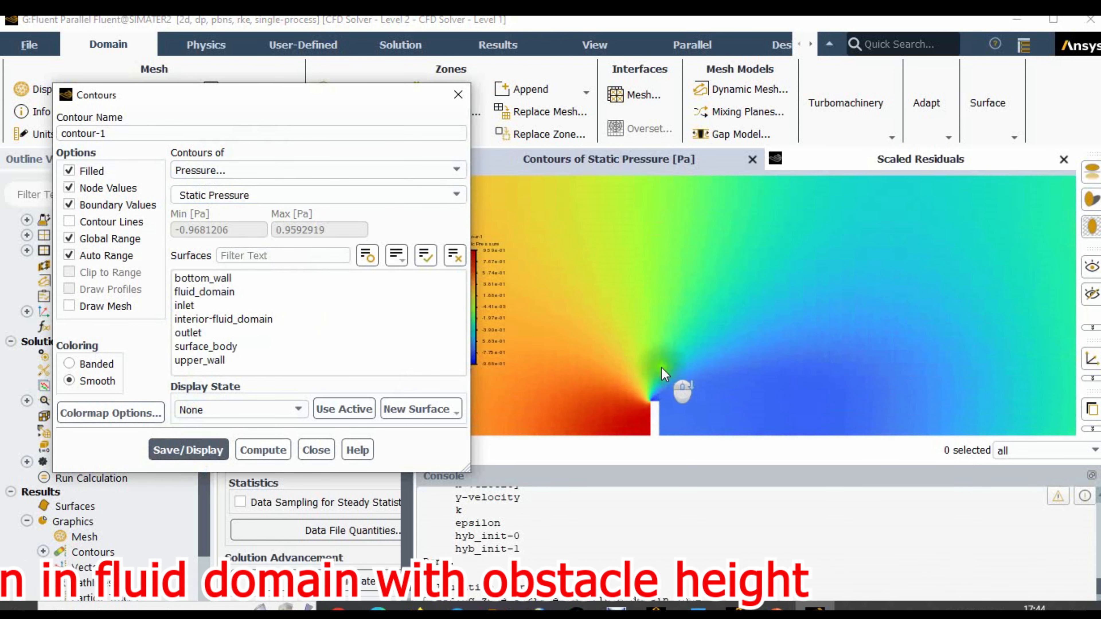
scroll(669, 381, "down", 3)
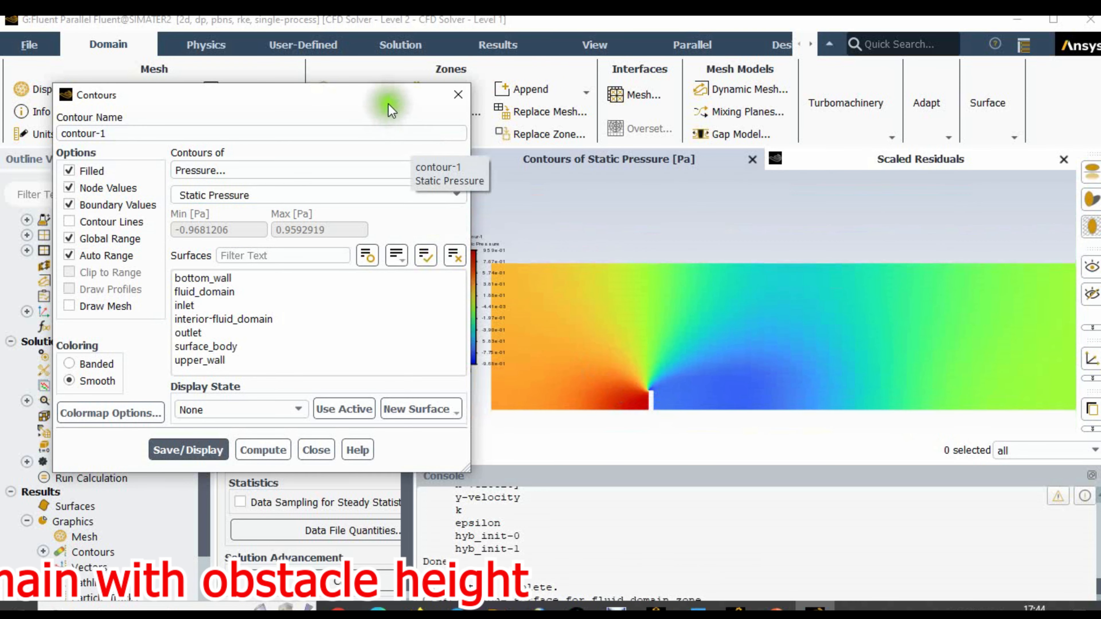
left_click_drag(382, 105, 327, 109)
scroll(642, 339, "down", 3)
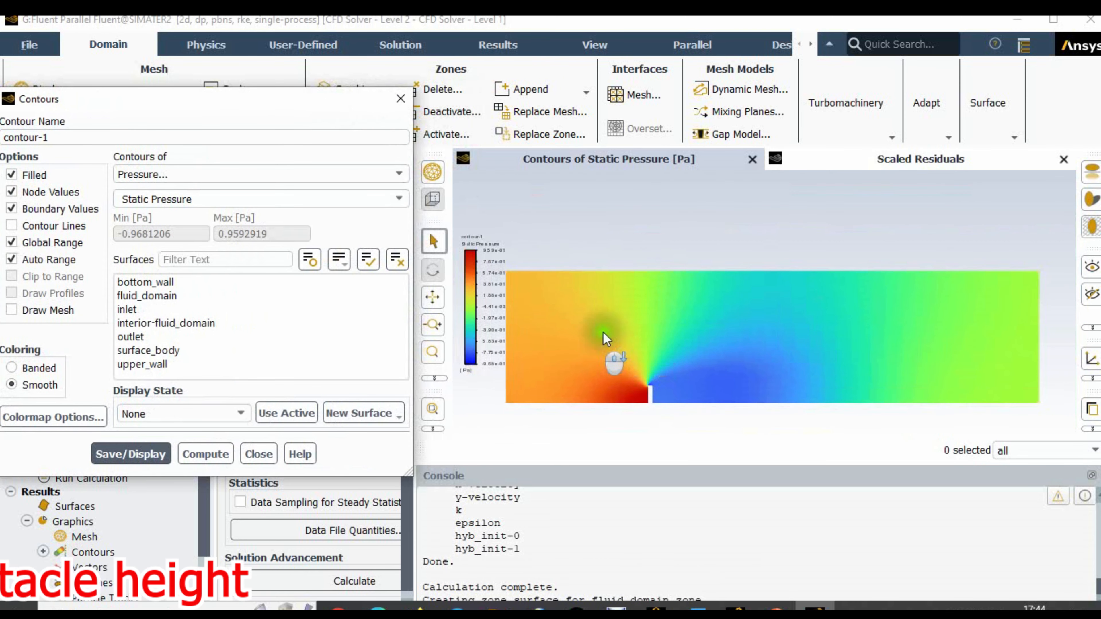
scroll(667, 334, "down", 1)
left_click(505, 366)
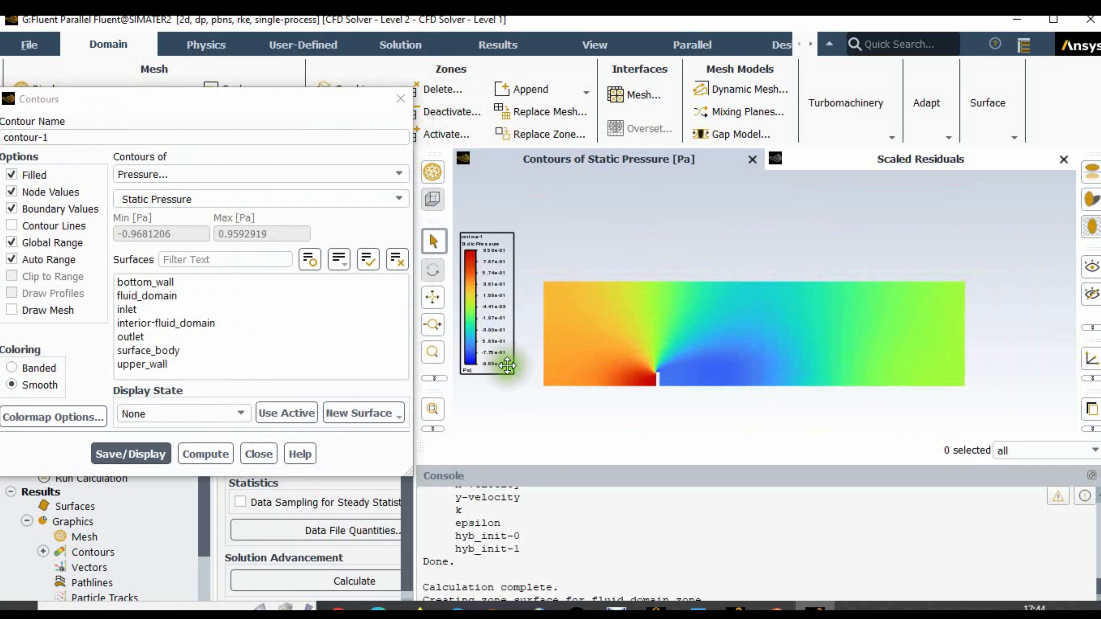
left_click_drag(511, 370, 526, 433)
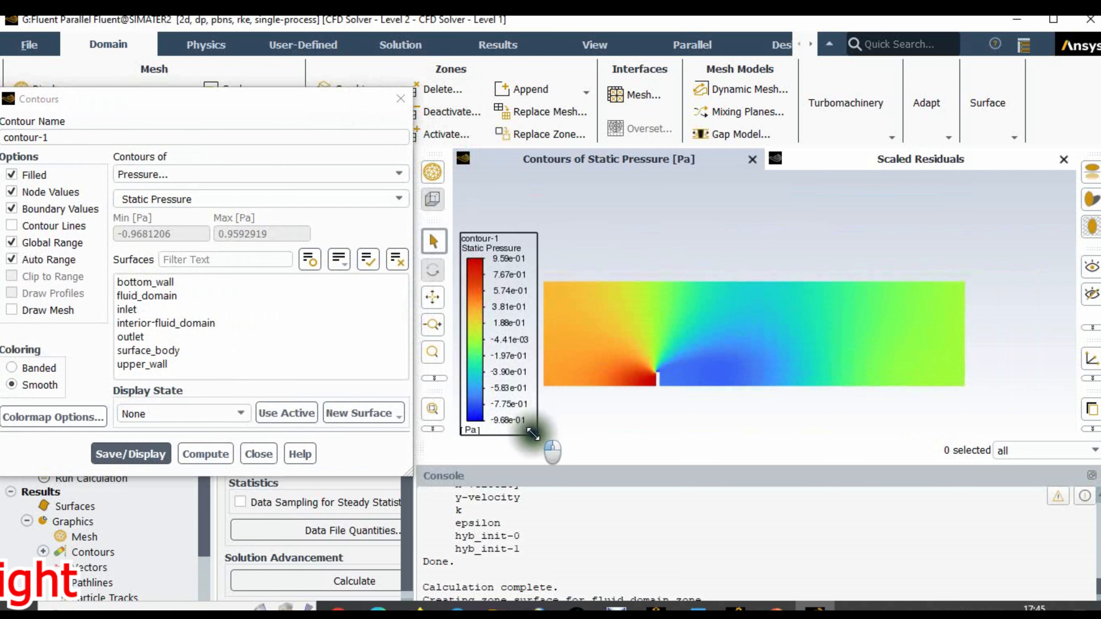
Close the contour settings and start a vector plot named vector-1 showing velocity coloured by velocity magnitude.
left_click(125, 507)
scroll(123, 520, "down", 3)
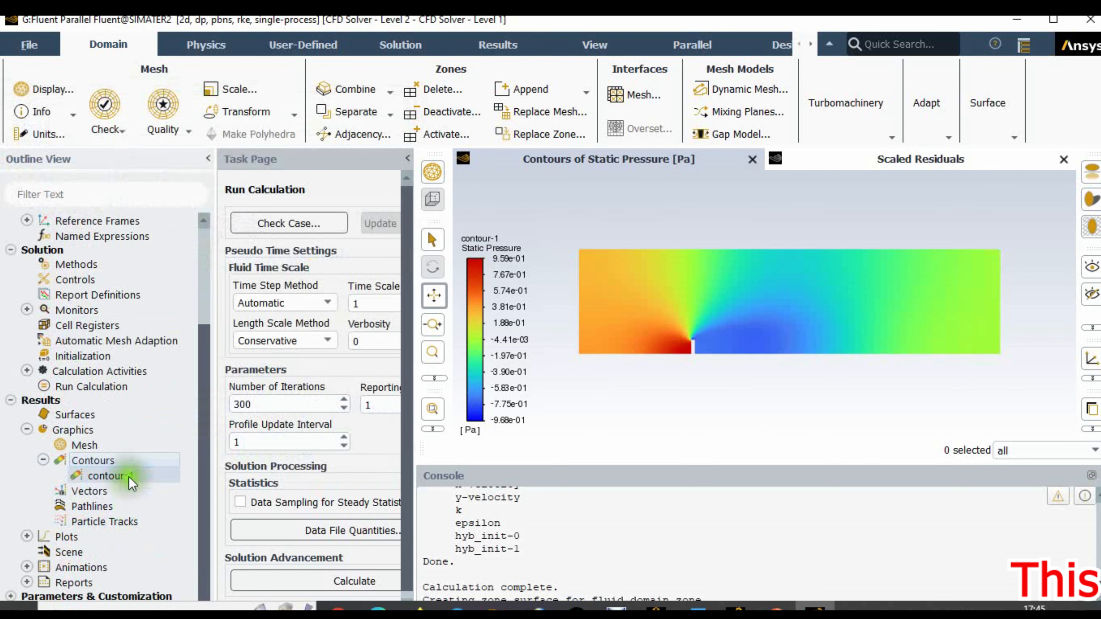
double_click(91, 490)
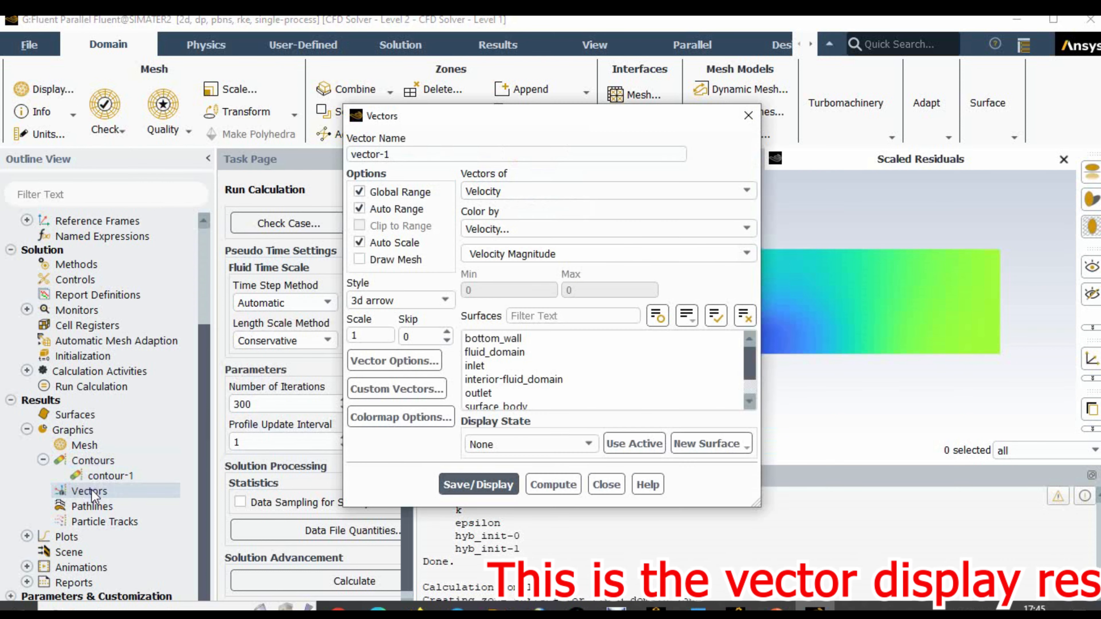
left_click_drag(505, 126, 179, 121)
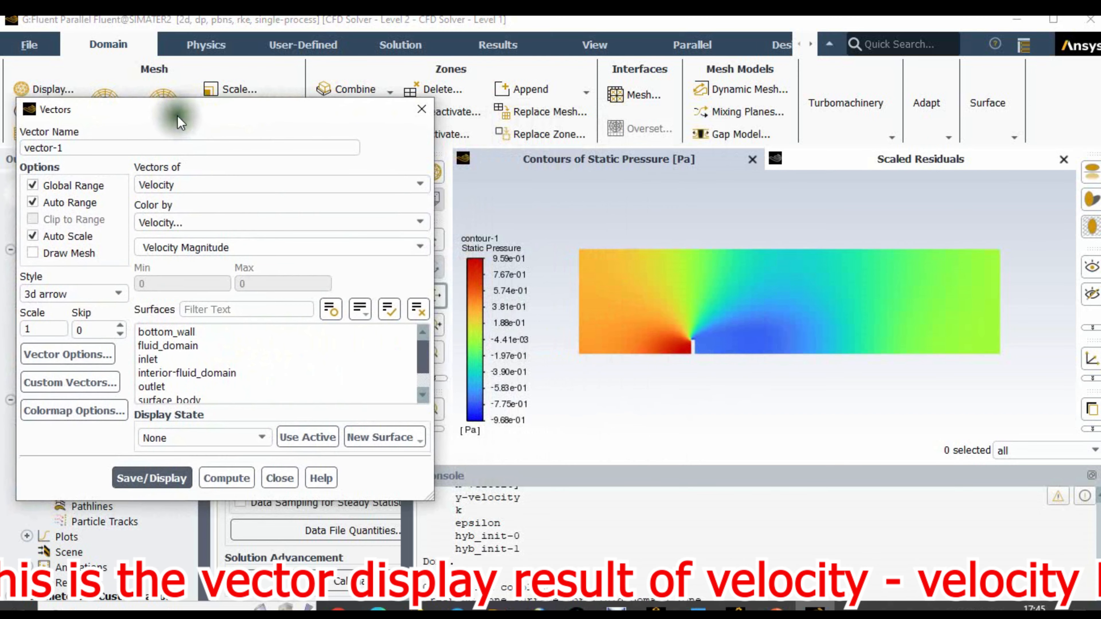
left_click(208, 303)
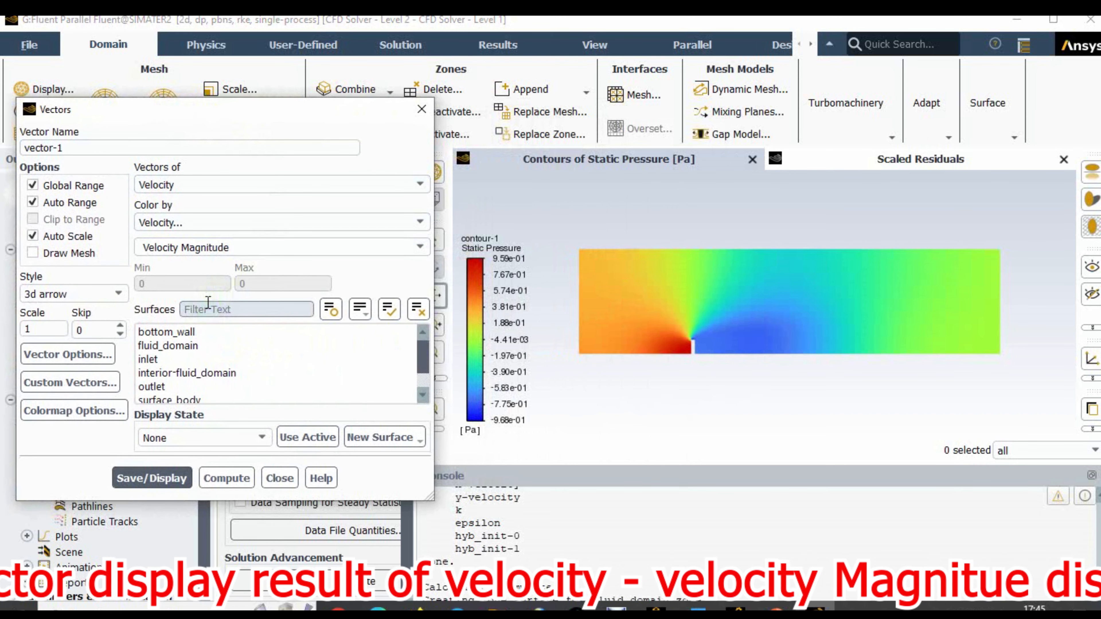
left_click(247, 182)
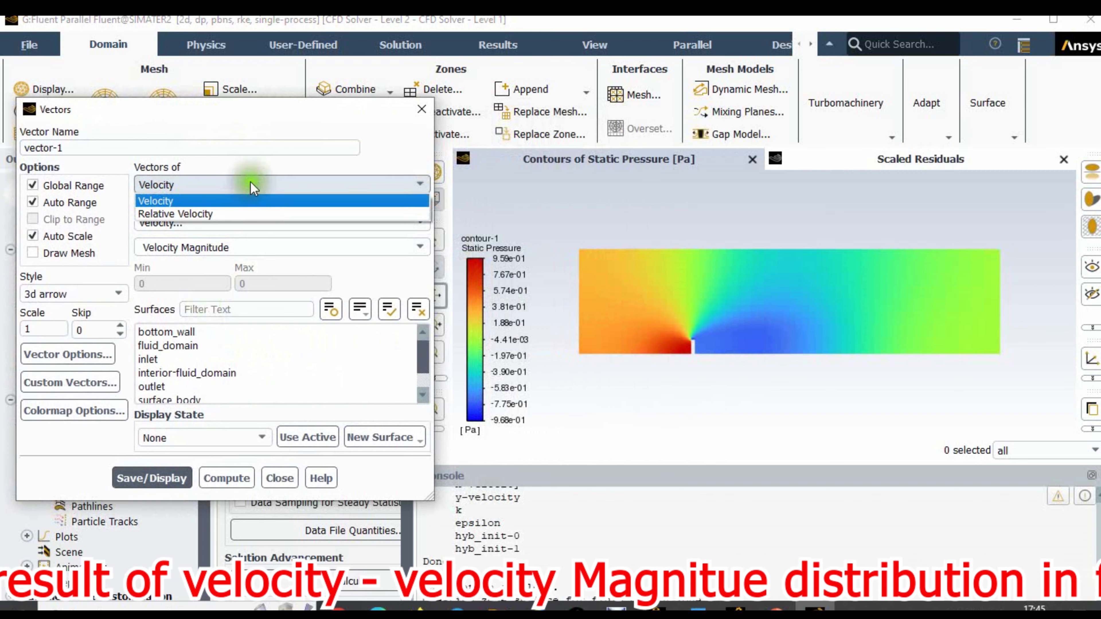
left_click(250, 182)
left_click(258, 222)
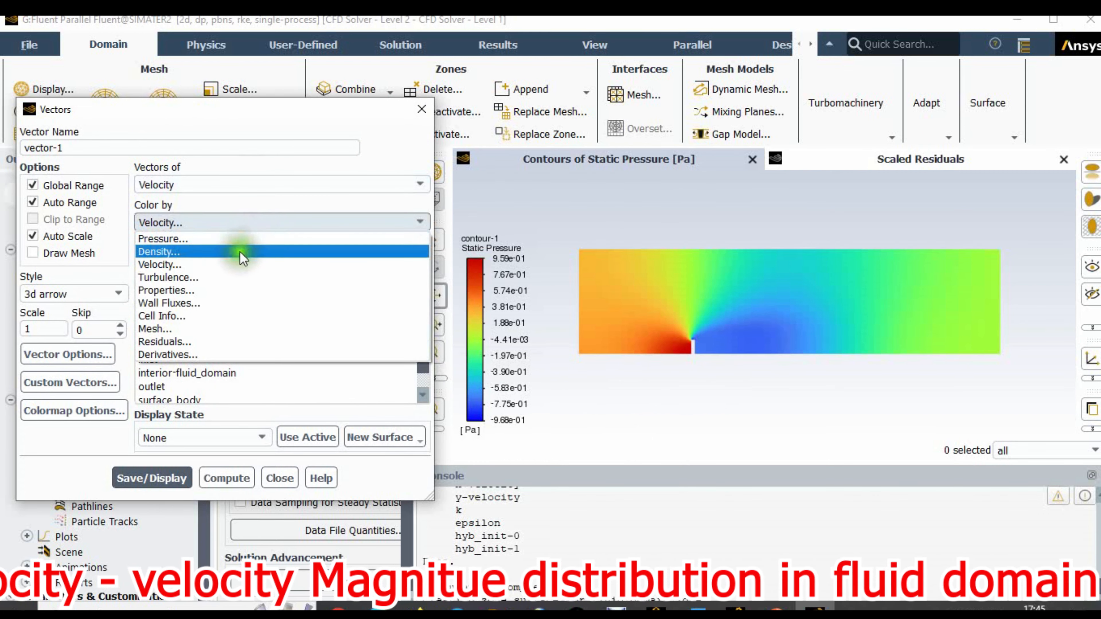
left_click(234, 265)
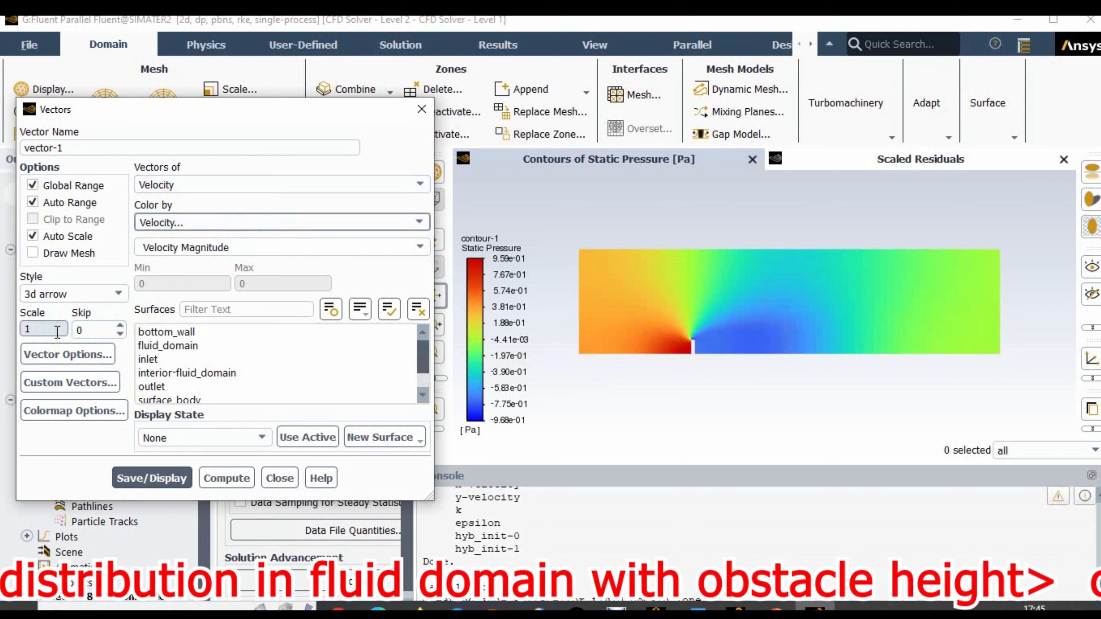
Set the vector-1 style to arrow with a scale of 0.5 and display the velocity vectors.
left_click(84, 294)
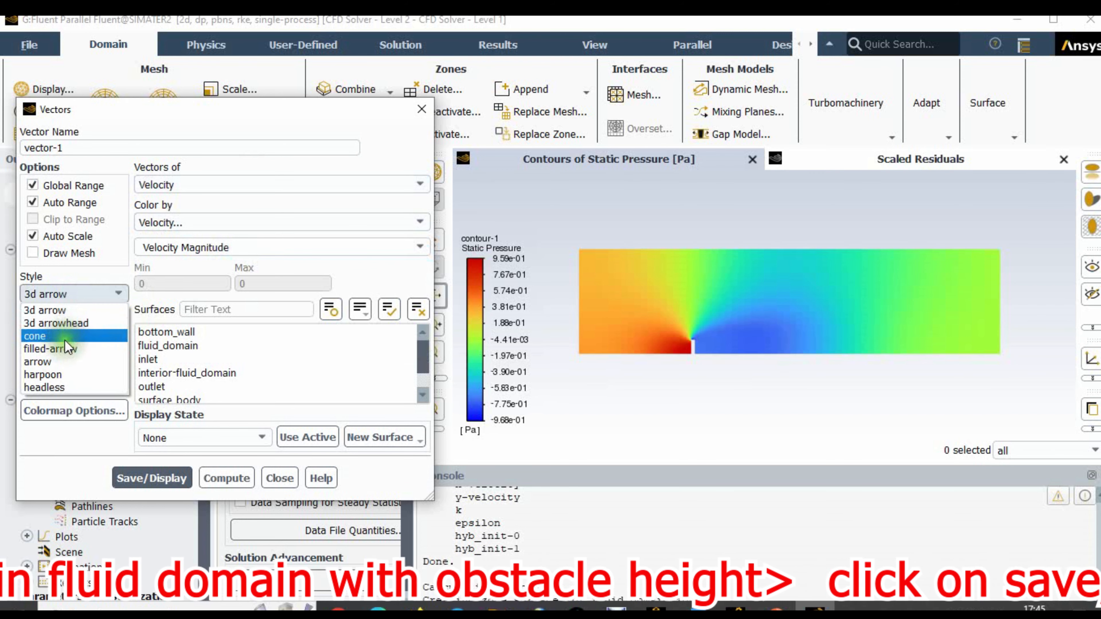
left_click(61, 363)
left_click(61, 332)
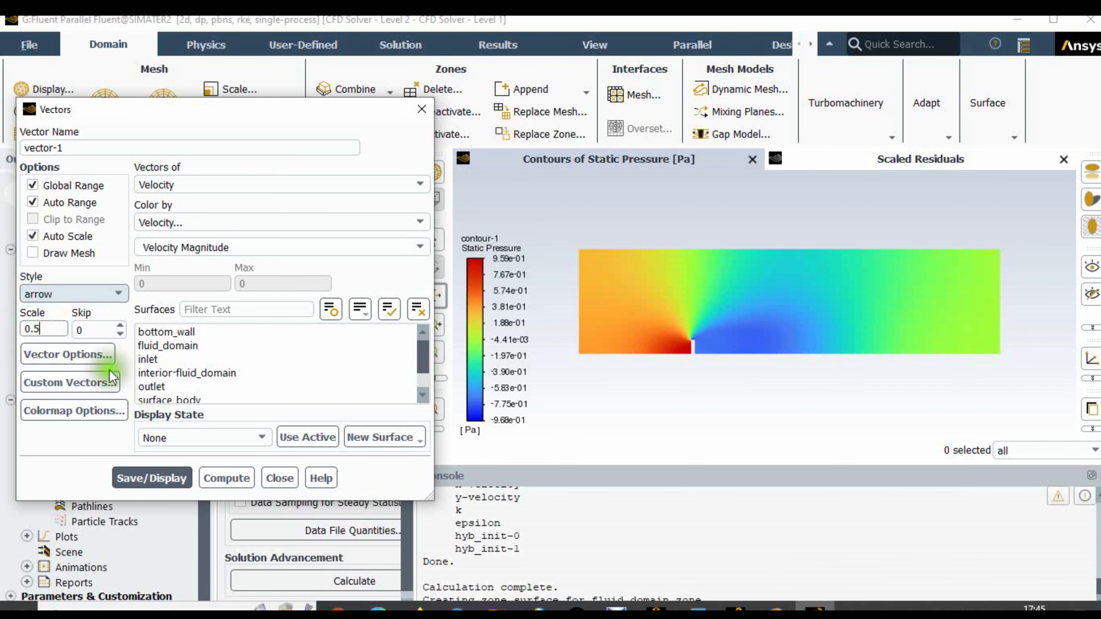
left_click(159, 481)
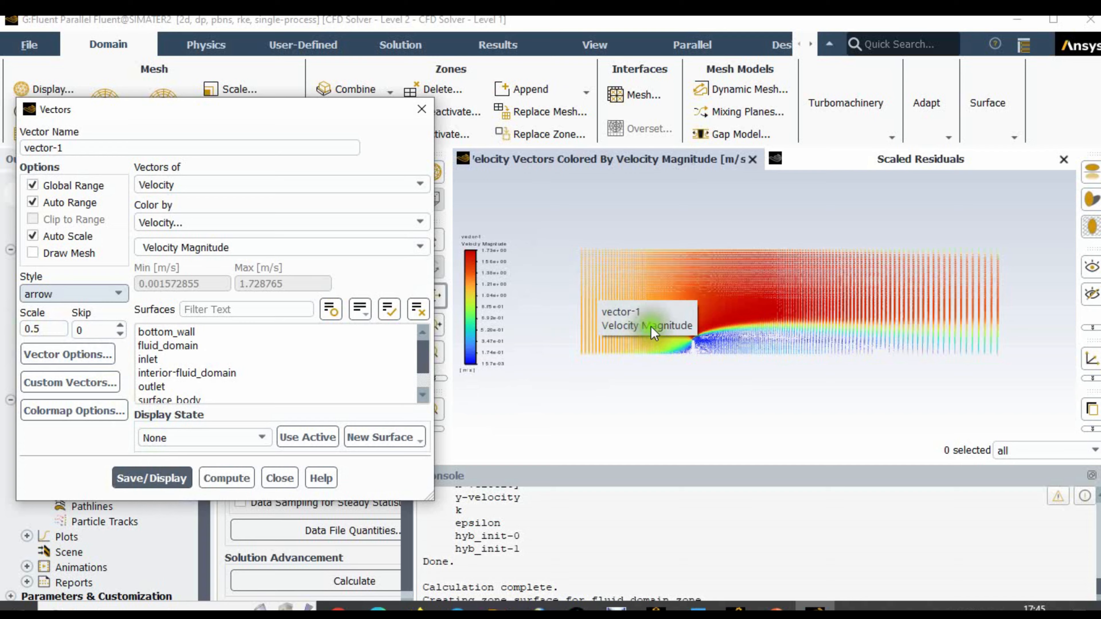
Examine the velocity vectors over the top of the obstacle and in the wake behind it, enlarging the graphics area.
scroll(709, 312, "down", 8)
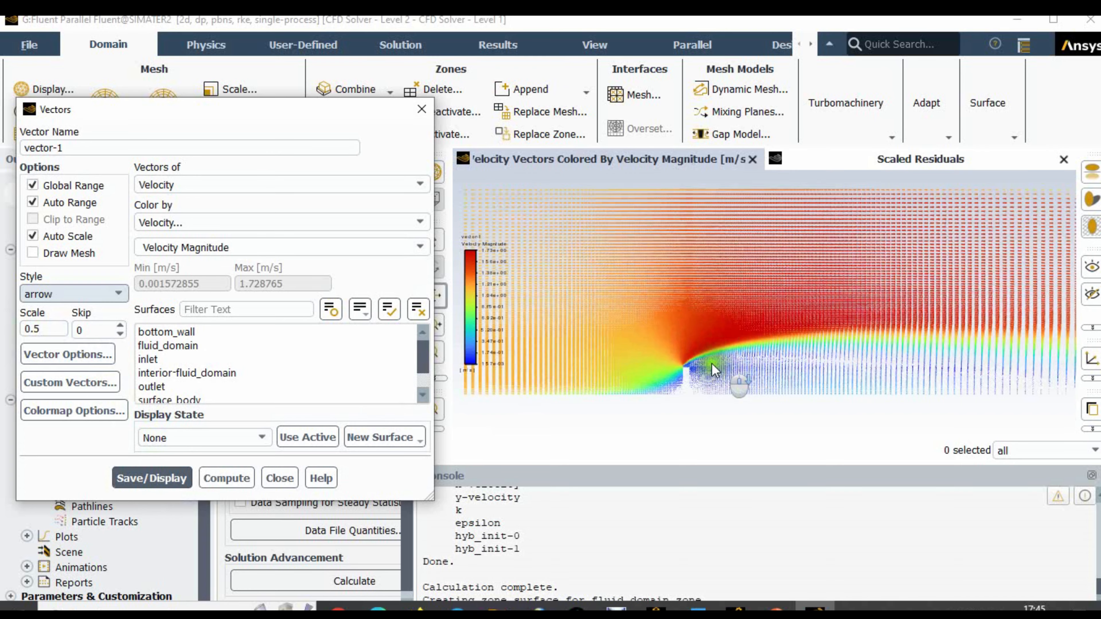
scroll(630, 365, "down", 8)
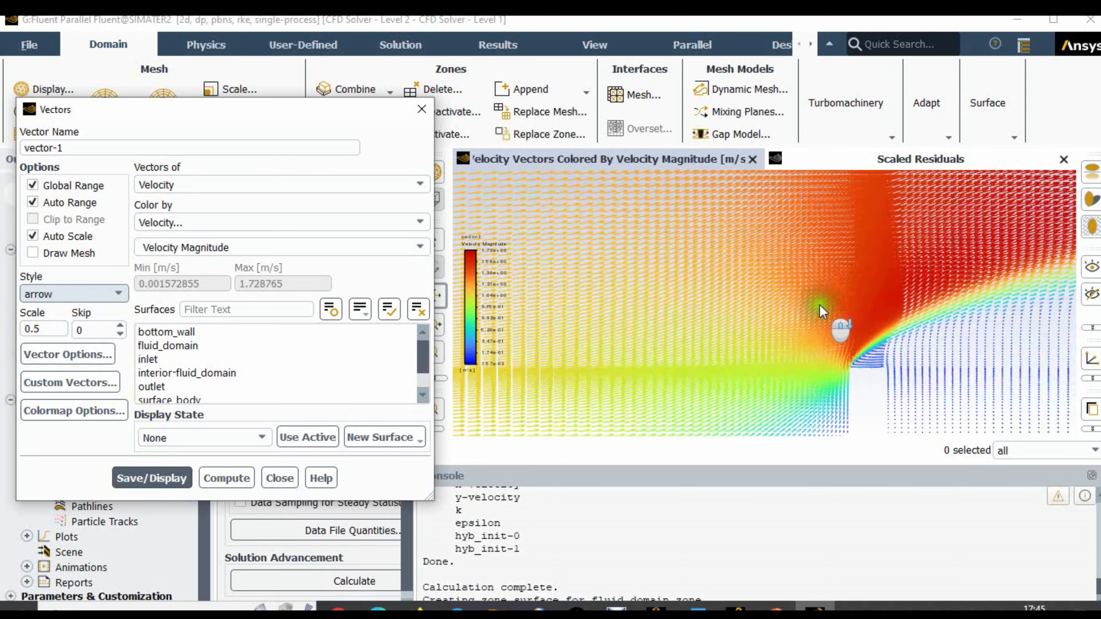
scroll(822, 311, "up", 3)
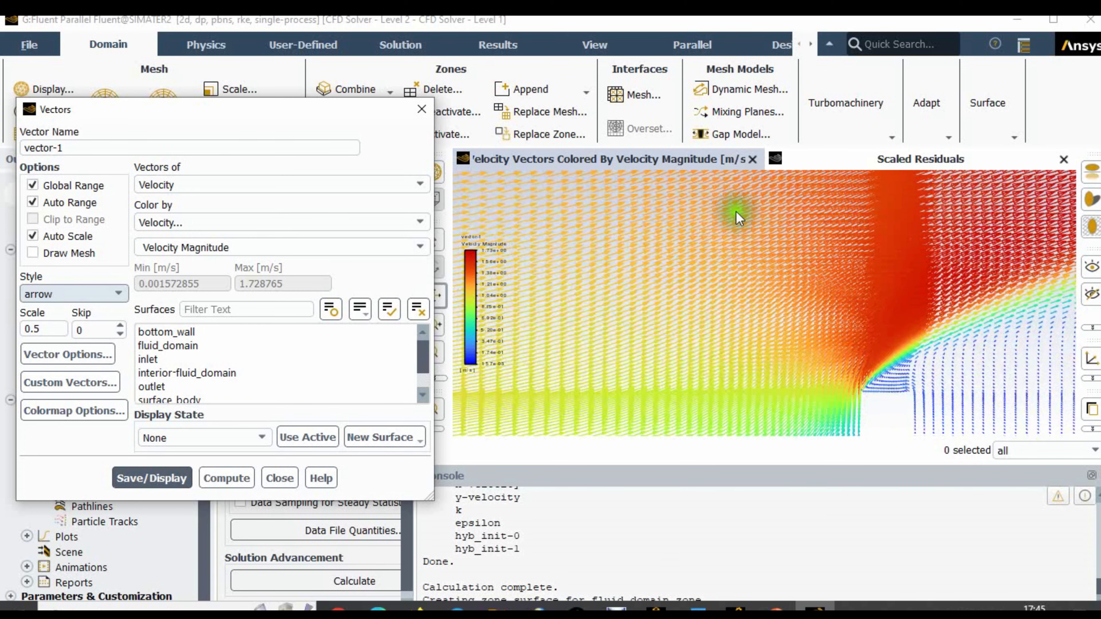
left_click_drag(348, 109, 257, 115)
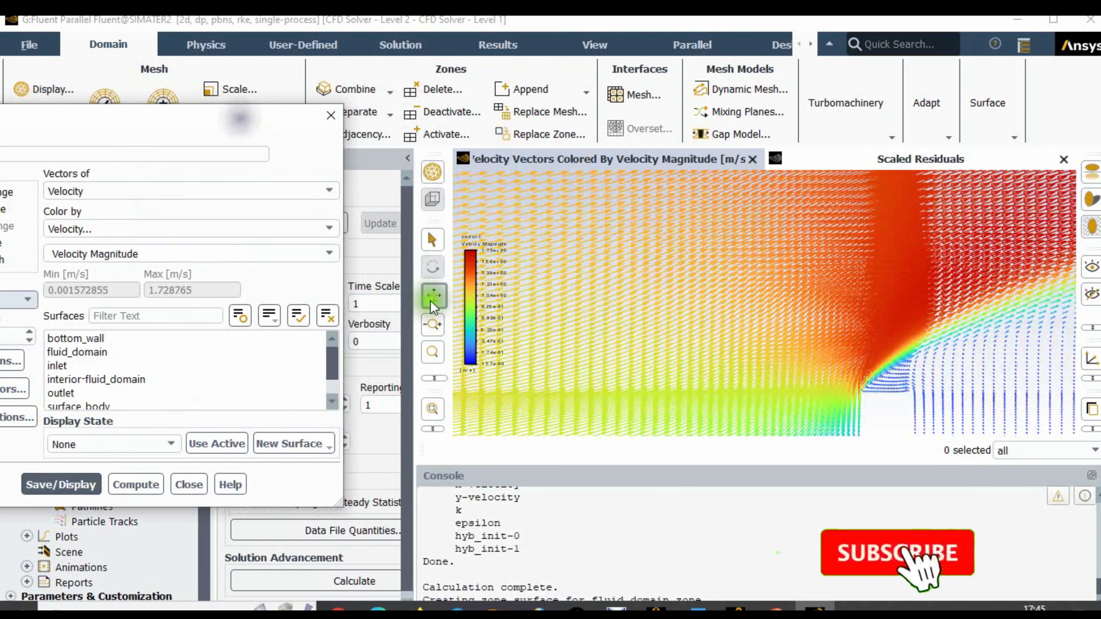
left_click(434, 296)
left_click_drag(732, 301, 489, 327)
left_click_drag(873, 343, 538, 295)
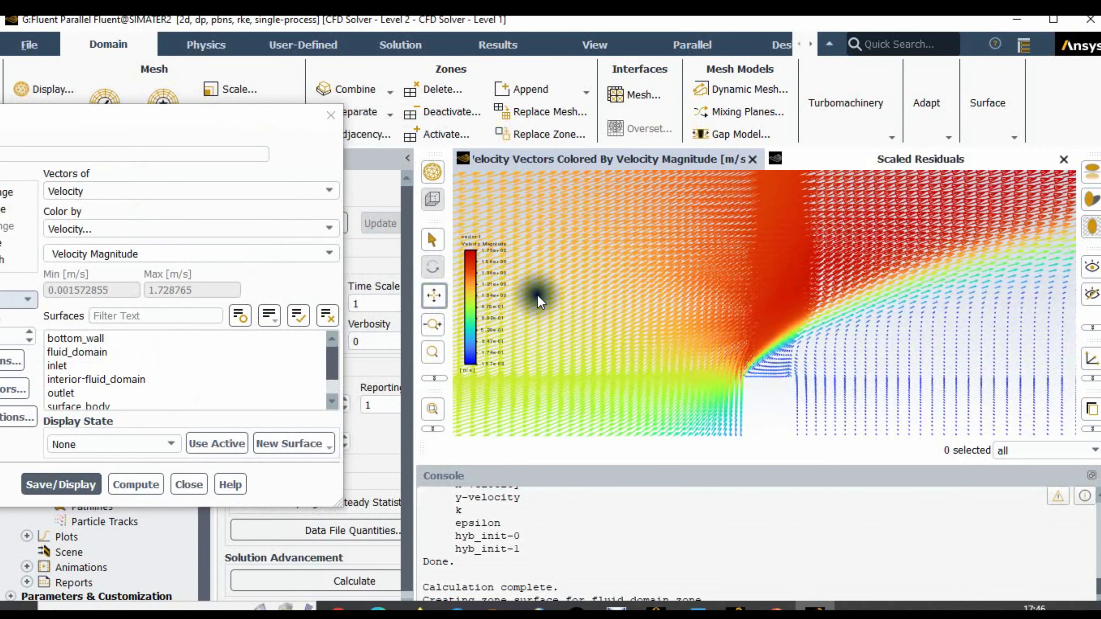
left_click_drag(828, 328, 581, 278)
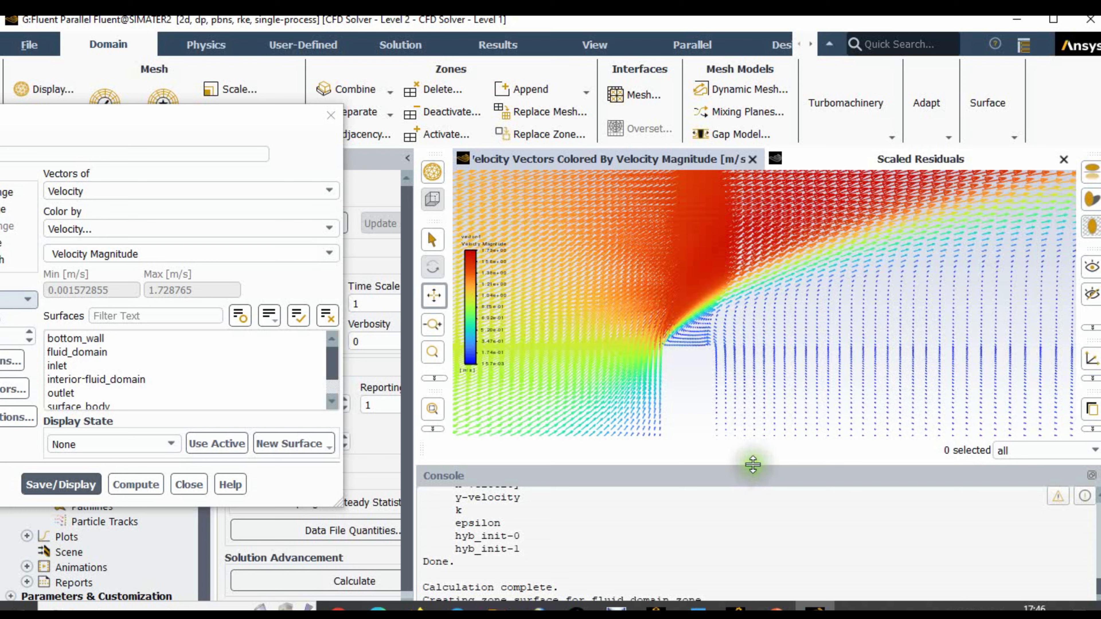
left_click_drag(752, 465, 753, 521)
scroll(686, 345, "down", 2)
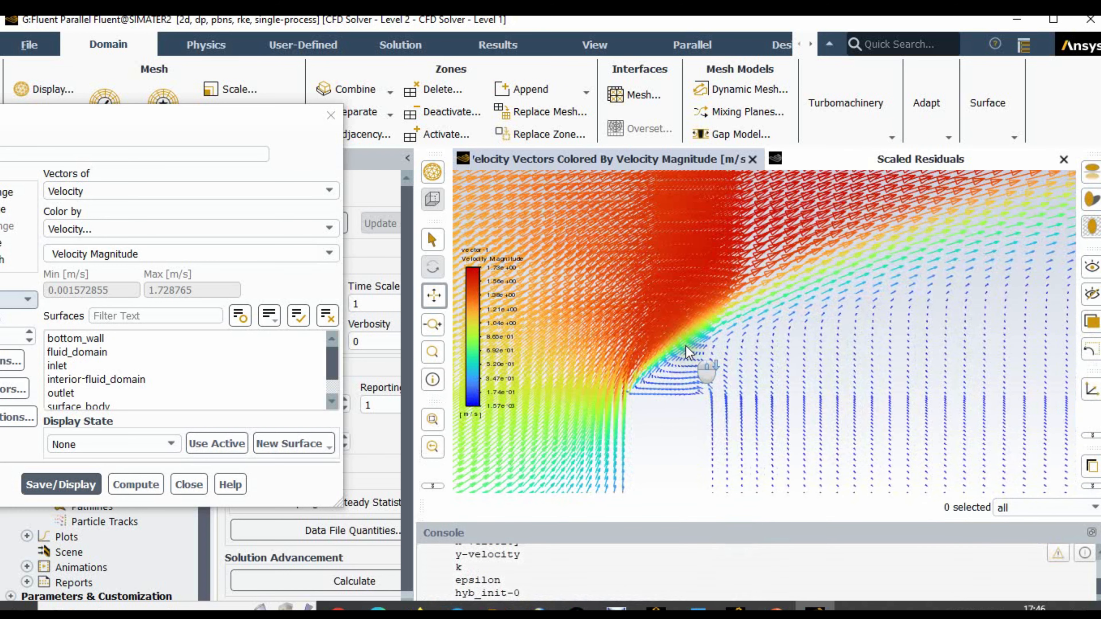
scroll(702, 383, "up", 4)
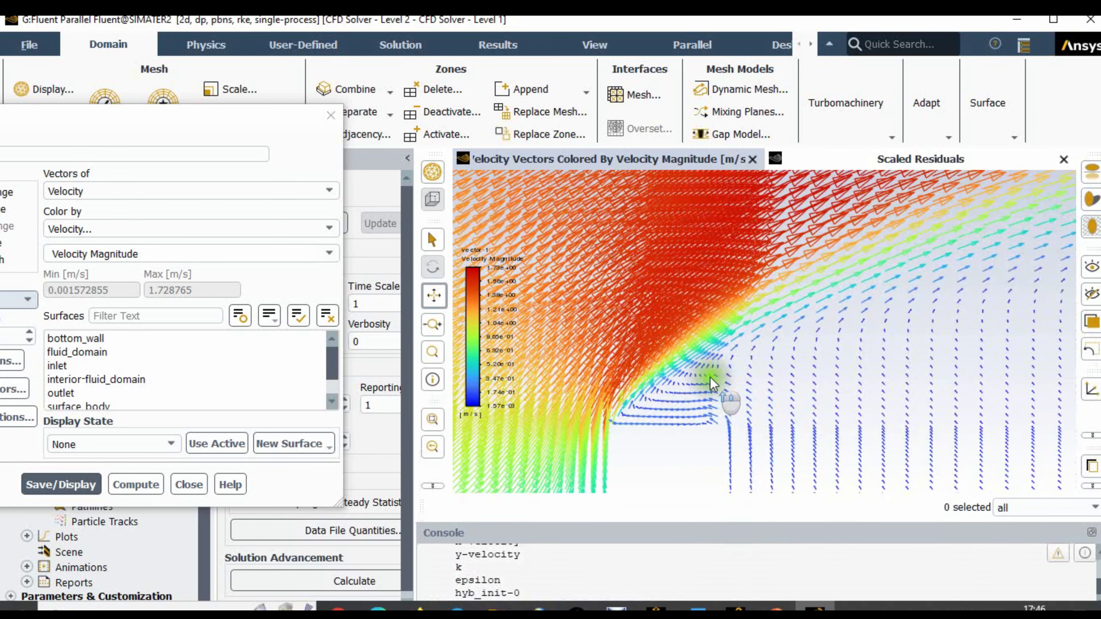
scroll(712, 368, "down", 4)
scroll(714, 362, "up", 5)
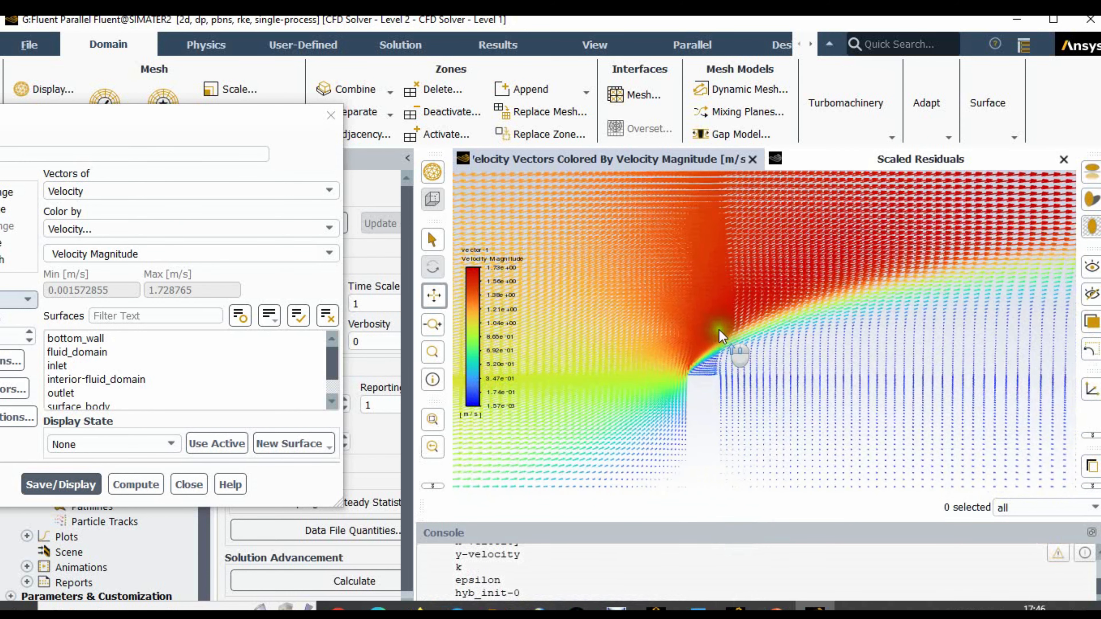
scroll(719, 330, "up", 2)
scroll(719, 330, "up", 3)
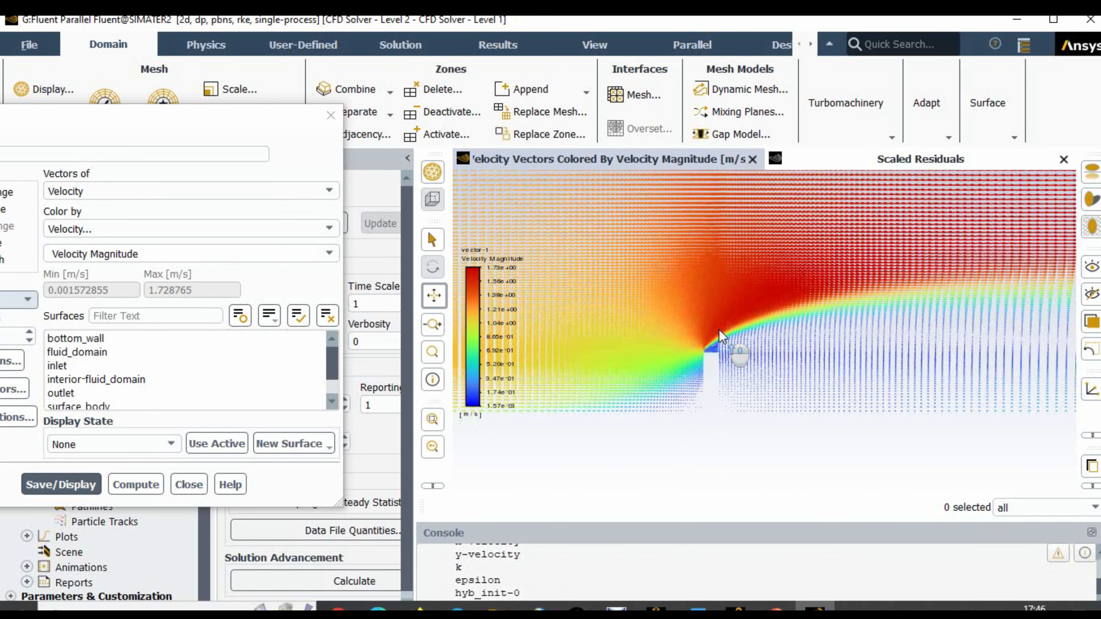
Examine the velocity vectors at the obstacle's upper edge and upstream near the bottom wall, then close the vector settings and fit the whole domain in view.
left_click_drag(223, 128, 342, 161)
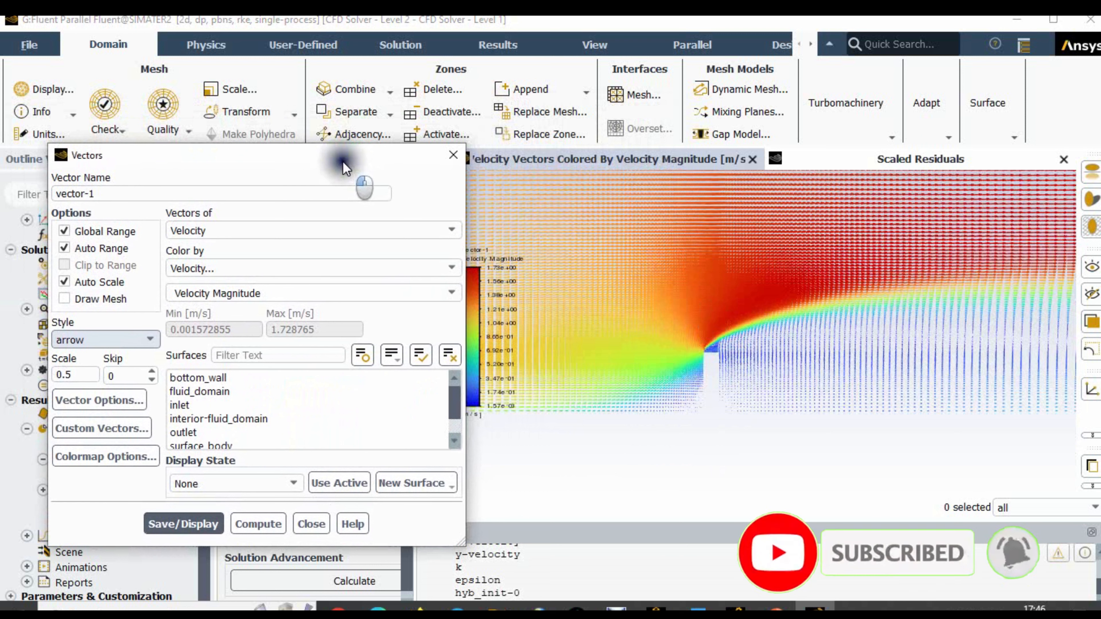
scroll(736, 323, "down", 3)
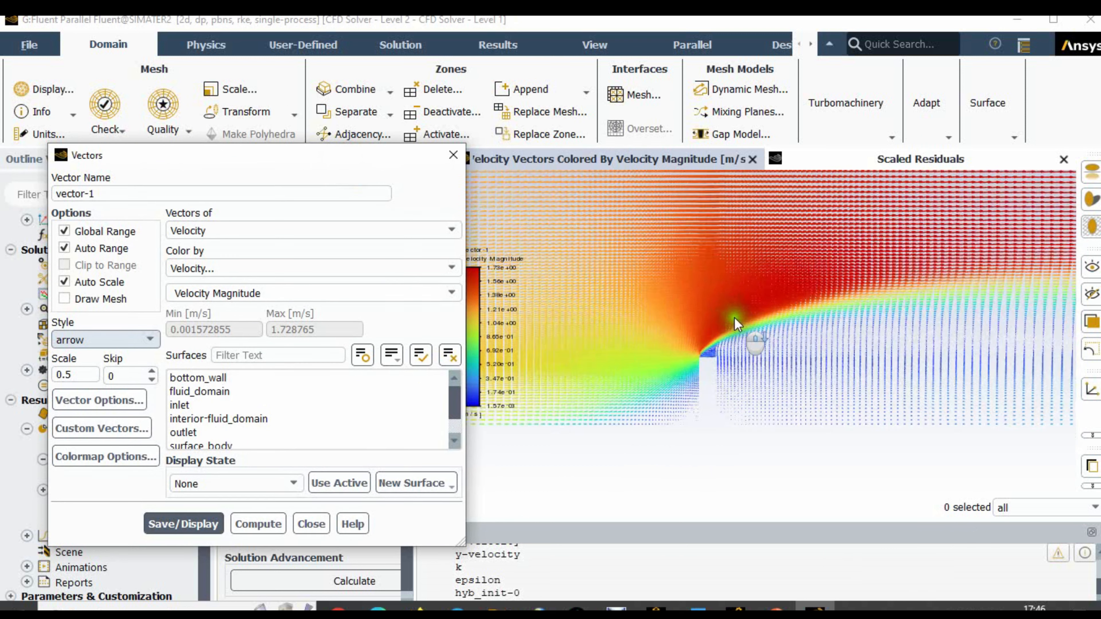
scroll(736, 320, "down", 4)
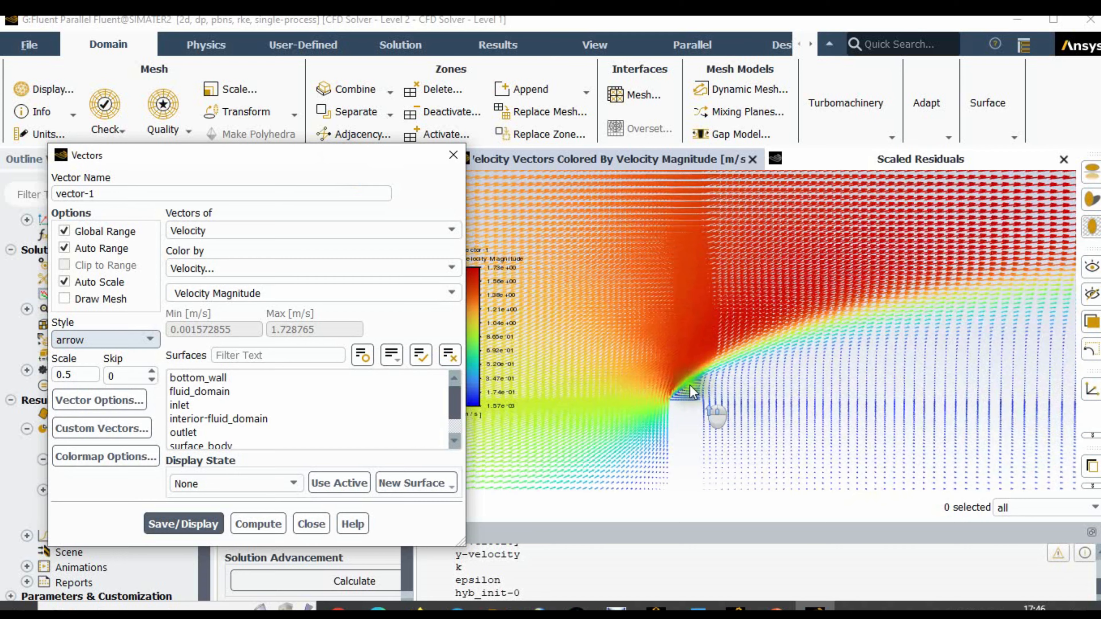
scroll(720, 365, "down", 4)
mouse_move(656, 365)
left_mouse_down()
mouse_move(705, 366)
mouse_move(744, 201)
mouse_move(780, 145)
left_mouse_up()
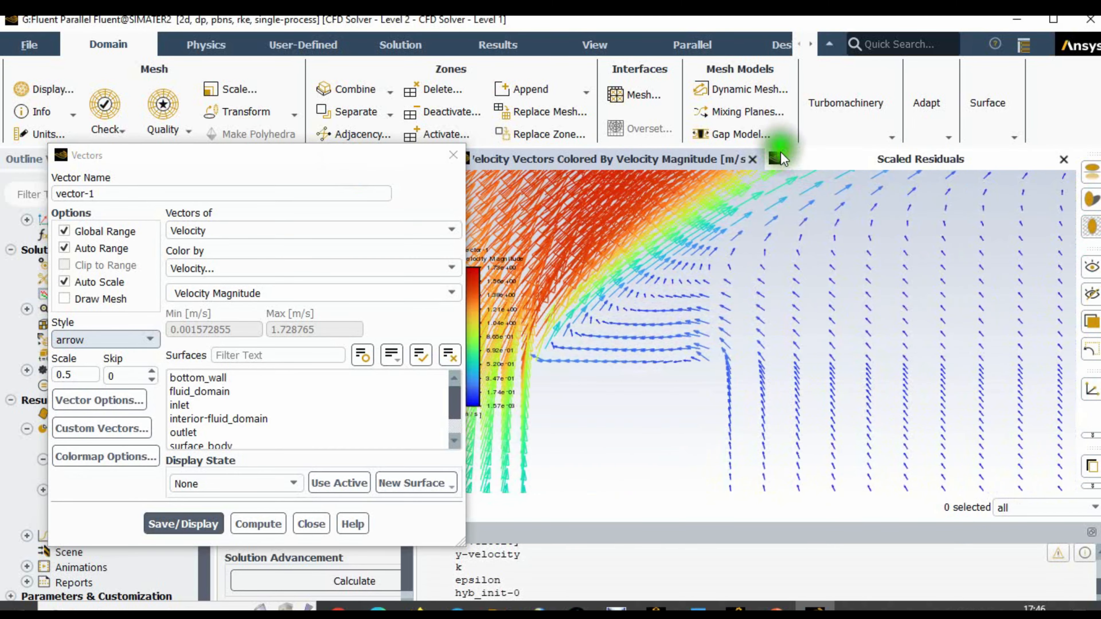
left_click_drag(707, 334, 975, 245)
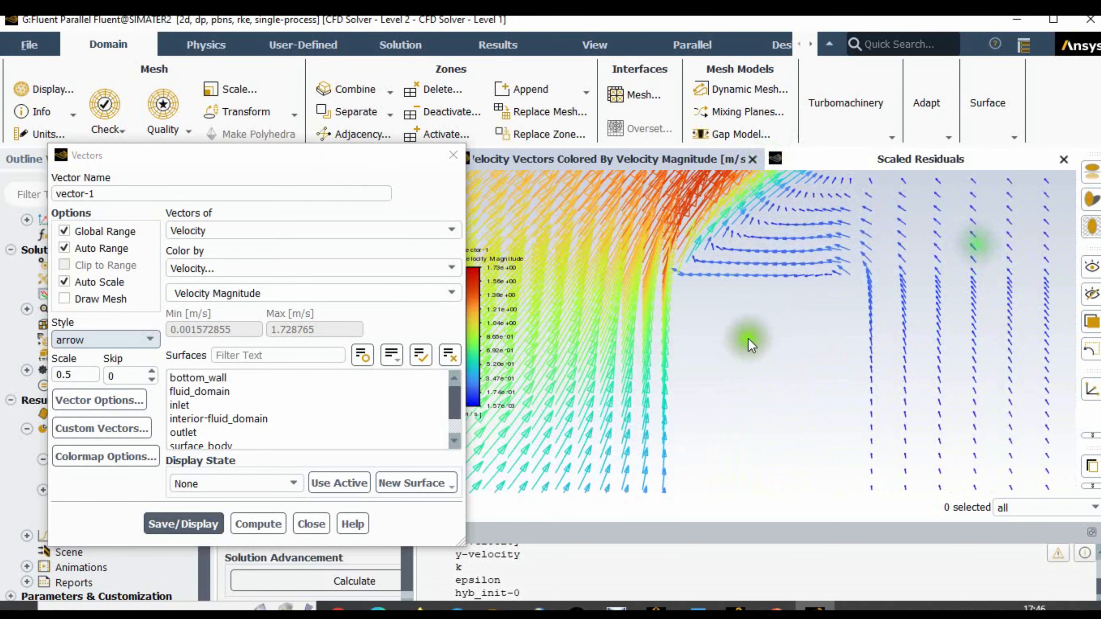
mouse_move(748, 339)
left_mouse_down()
mouse_move(714, 337)
mouse_move(836, 313)
mouse_move(936, 320)
left_mouse_up()
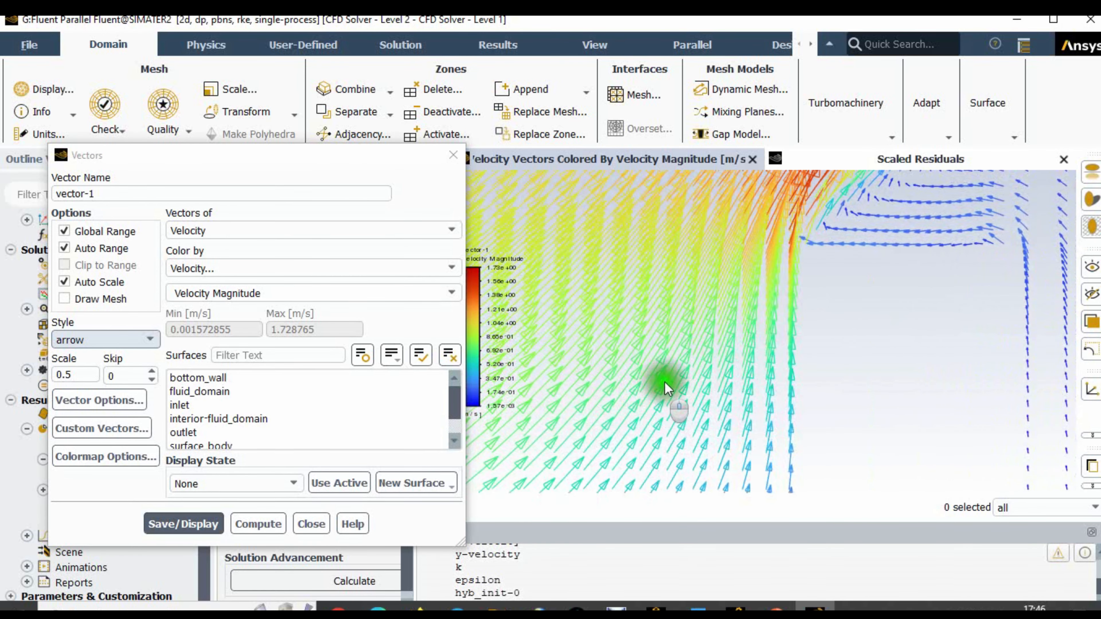
middle_click_drag(665, 382, 992, 241)
scroll(751, 379, "up", 4)
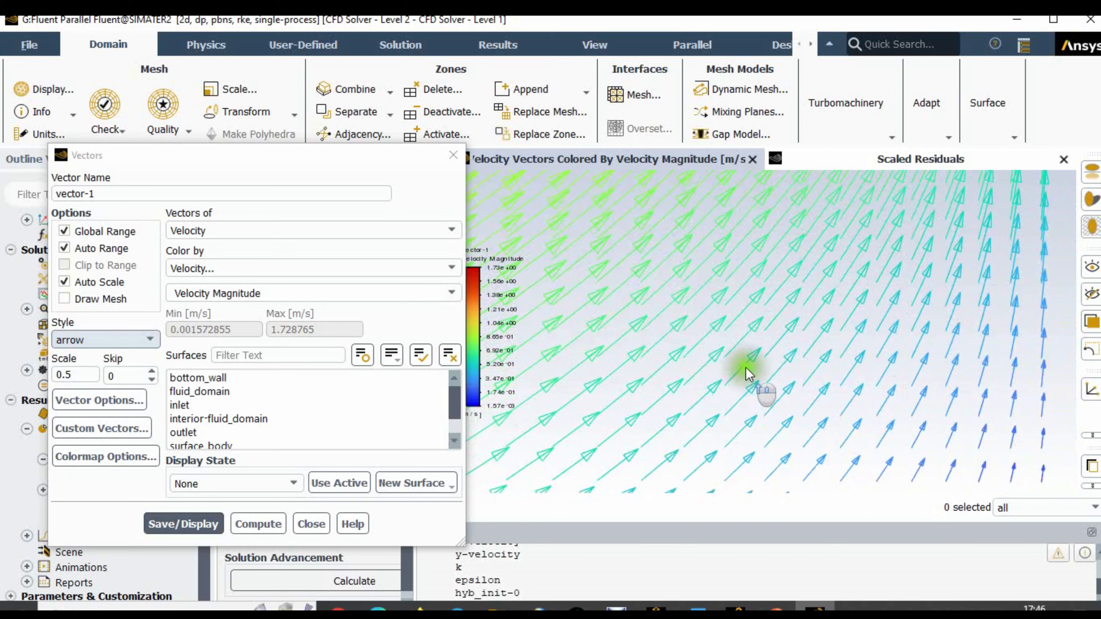
scroll(711, 382, "down", 5)
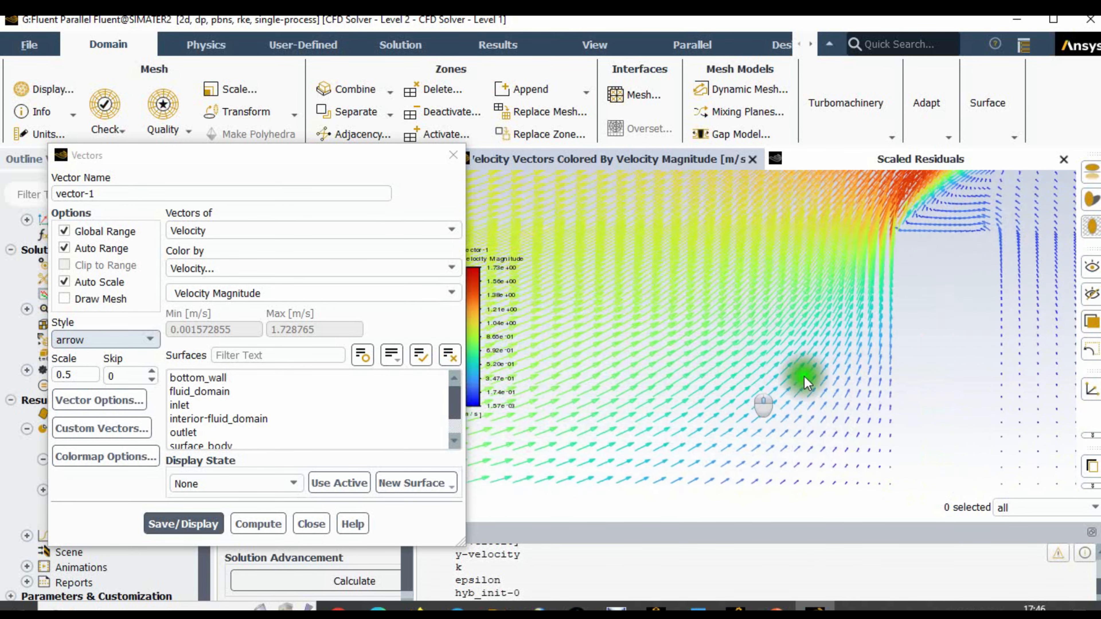
left_click_drag(803, 376, 1005, 333)
left_click_drag(688, 360, 979, 333)
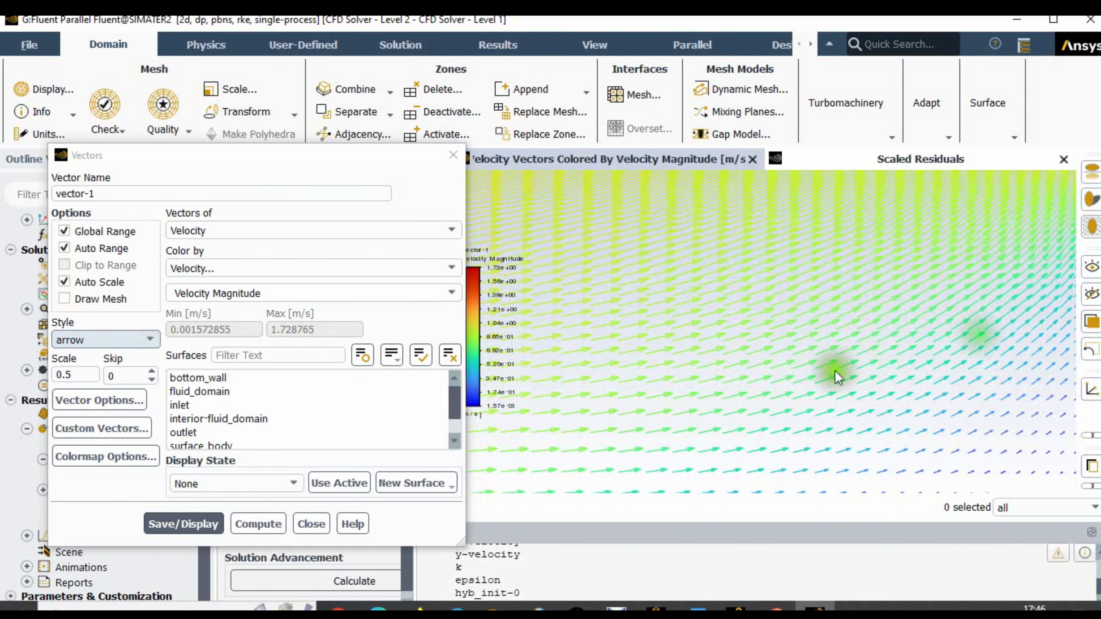
scroll(778, 380, "down", 3)
scroll(777, 380, "down", 3)
scroll(778, 380, "up", 3)
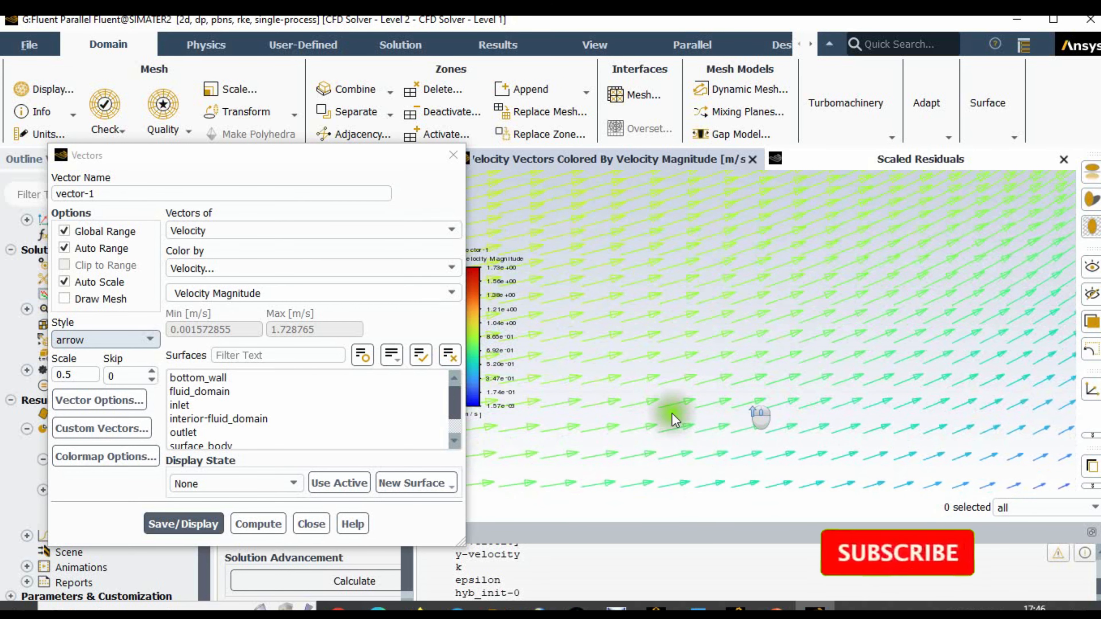
left_click(311, 524)
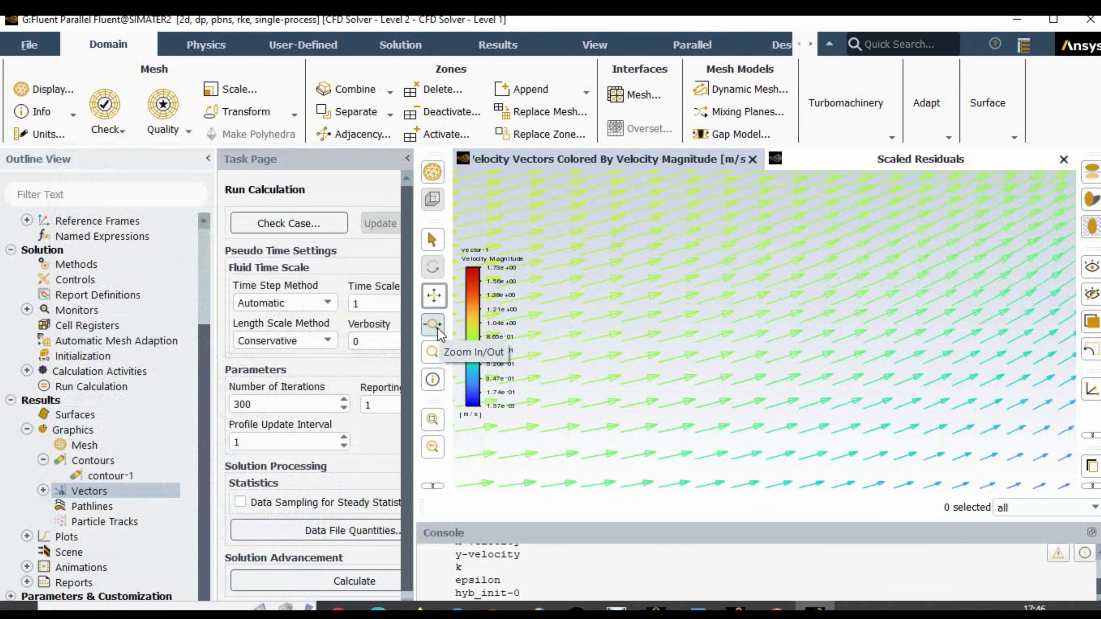
left_click(431, 422)
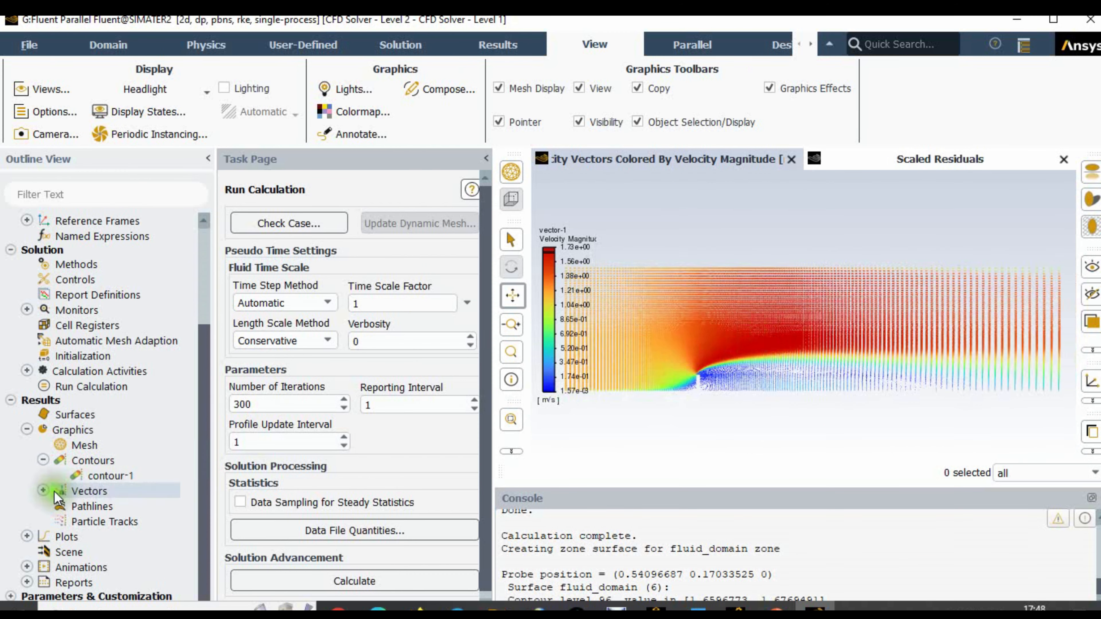
Start a new pathline plot in line style, coloured by velocity magnitude.
left_click(43, 490)
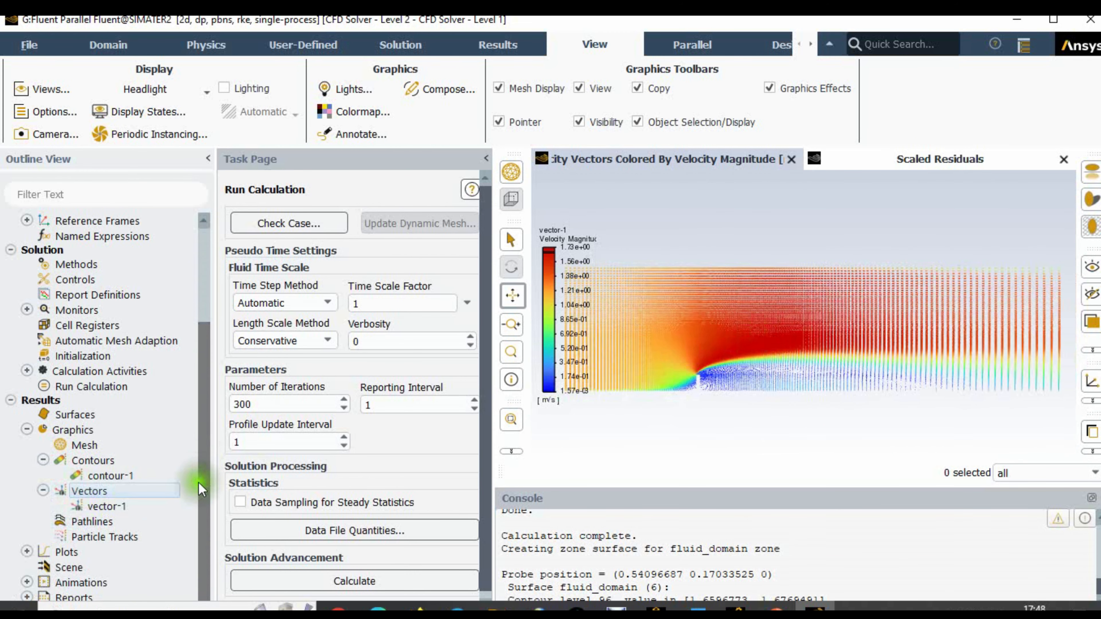
left_click(200, 535)
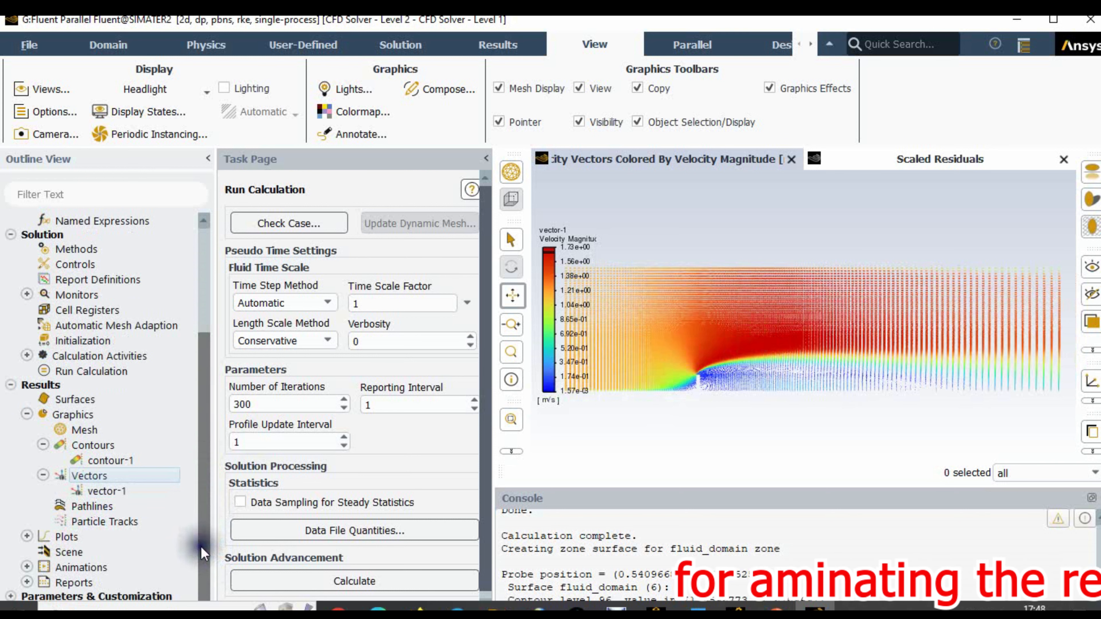
left_click(63, 490)
double_click(92, 507)
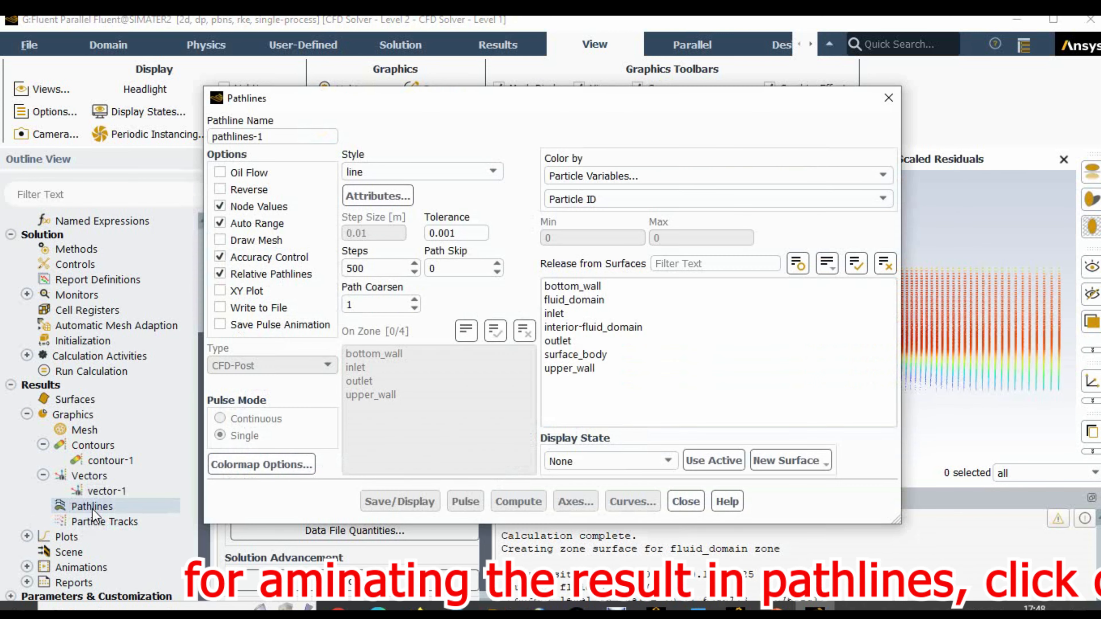
left_click_drag(453, 105, 326, 80)
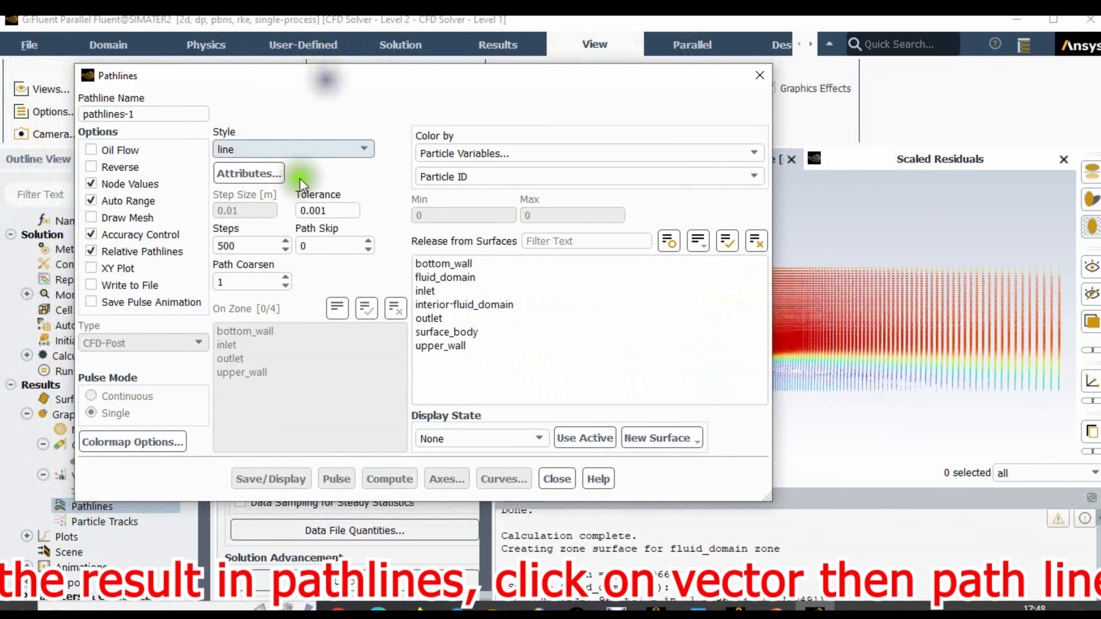
left_click(315, 149)
left_click(314, 149)
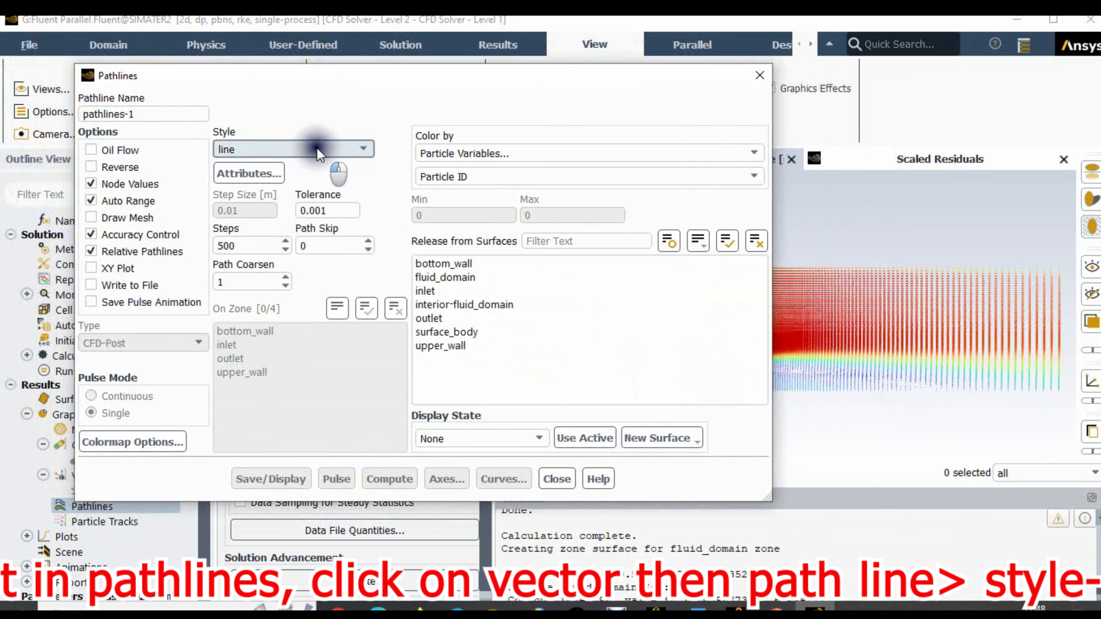
left_click(475, 149)
left_click(480, 209)
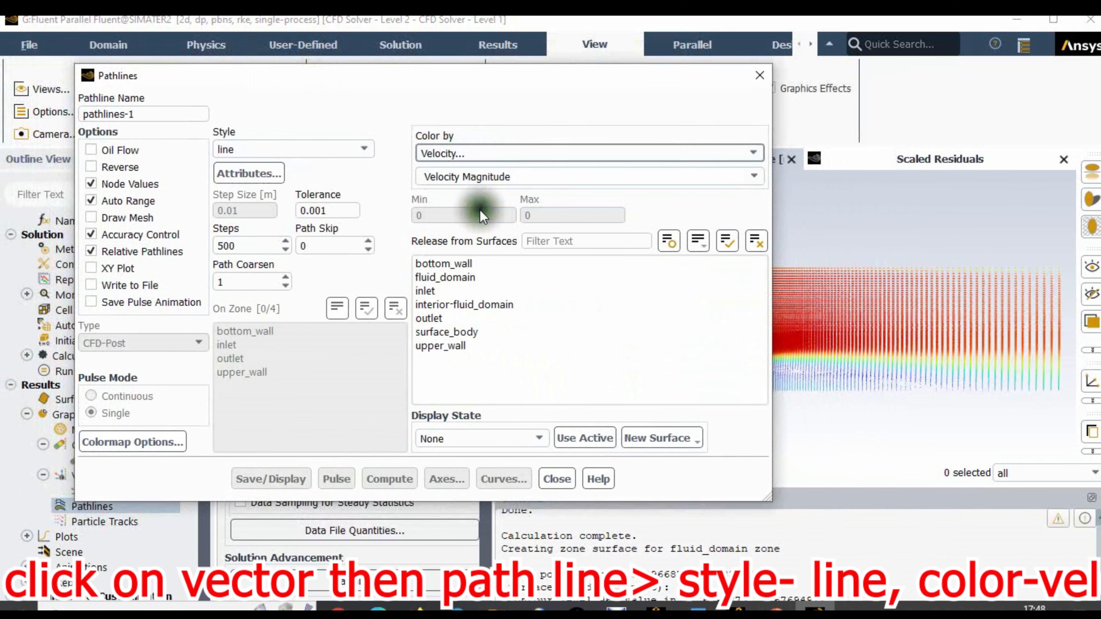
Set 20 steps, path skip 2 and continuous pulse mode, release from all surfaces, and save and display the velocity pathlines.
double_click(253, 245)
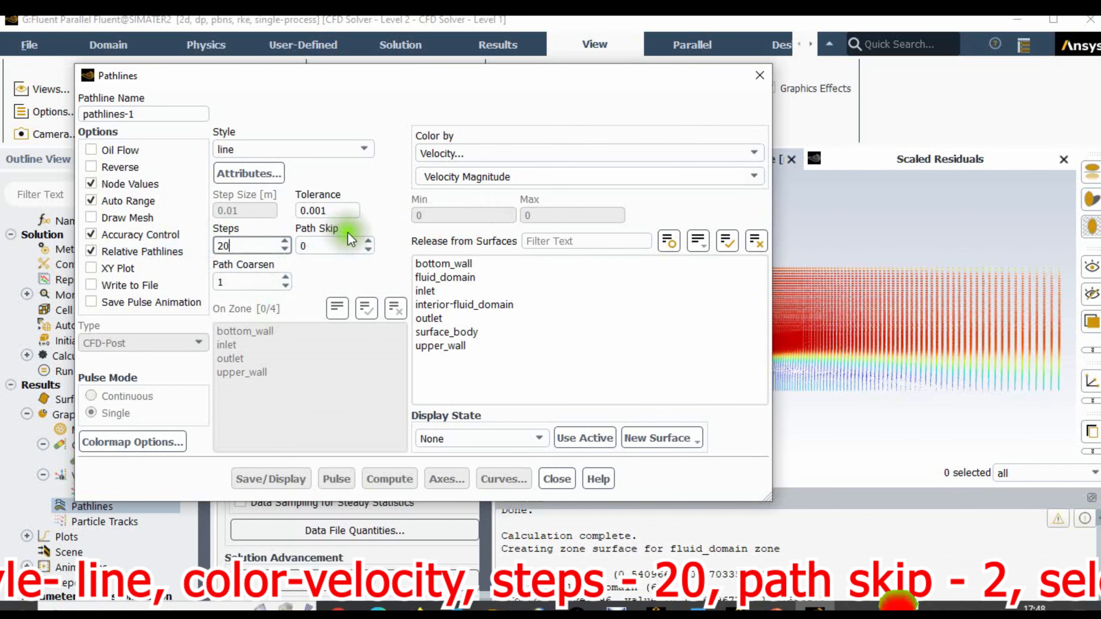
double_click(330, 245)
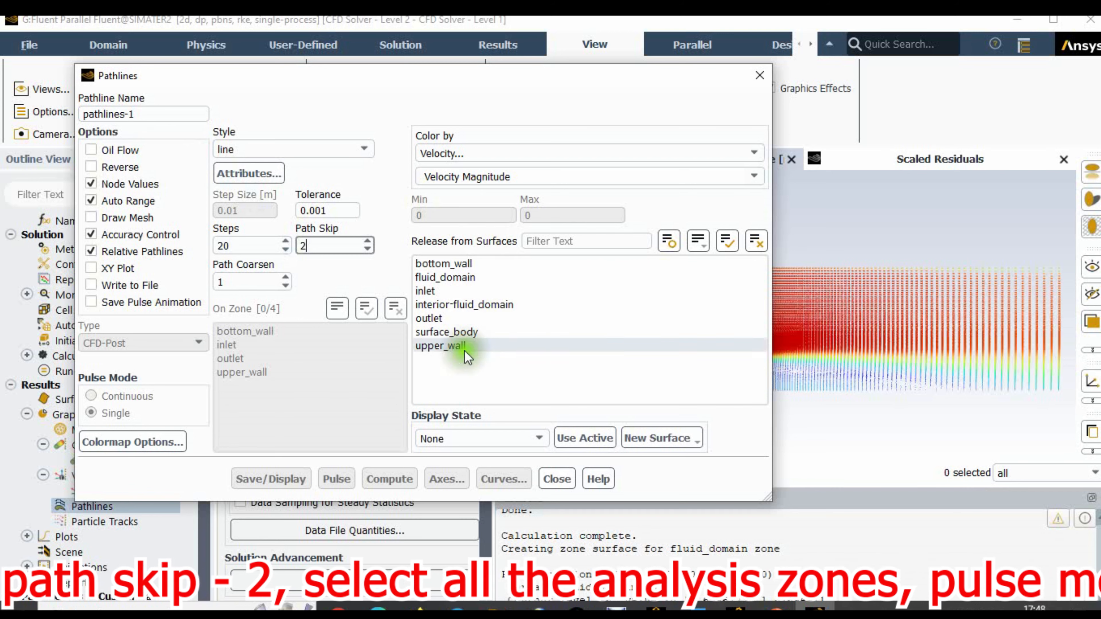
left_click(727, 241)
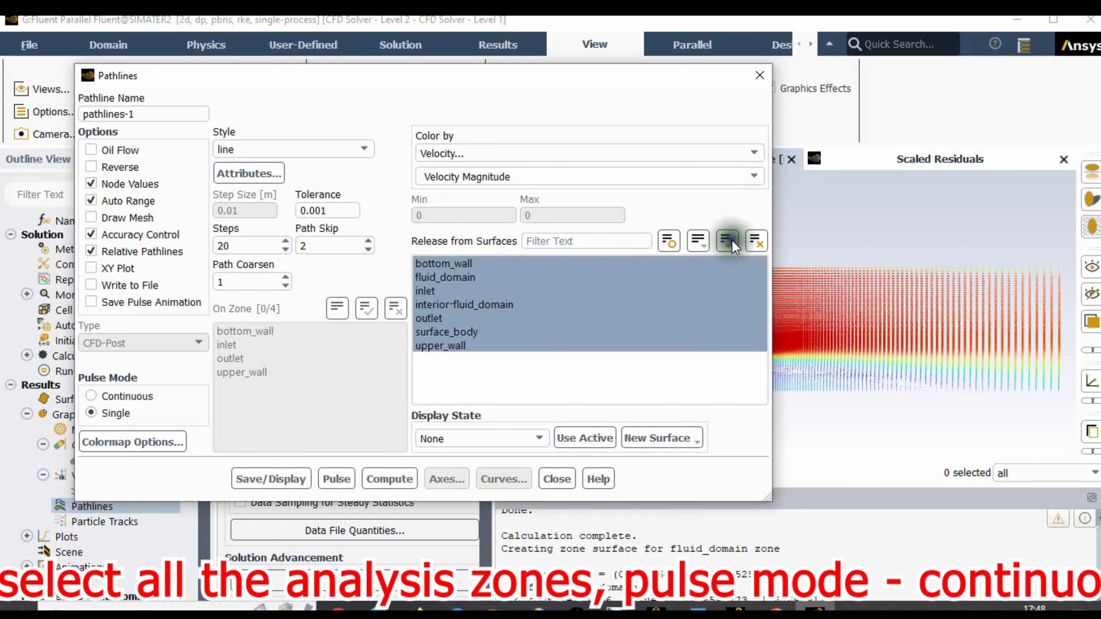
left_click(276, 482)
left_click(127, 397)
left_click(276, 478)
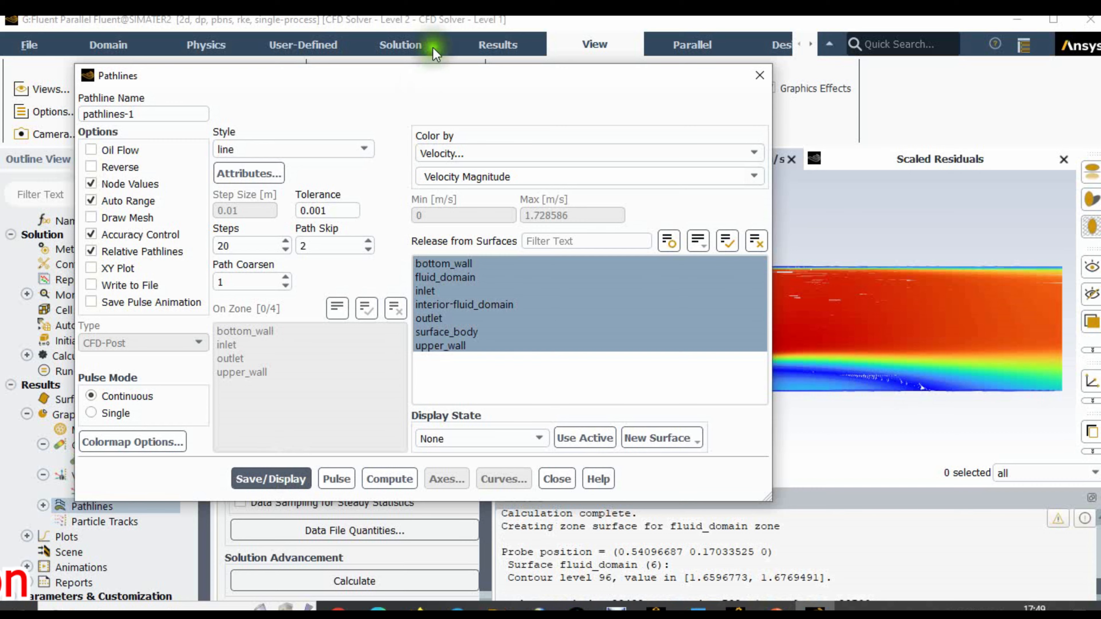
Pulse the velocity pathlines and examine the flow over the obstacle's top edge and in its wake.
left_click_drag(464, 78, 340, 64)
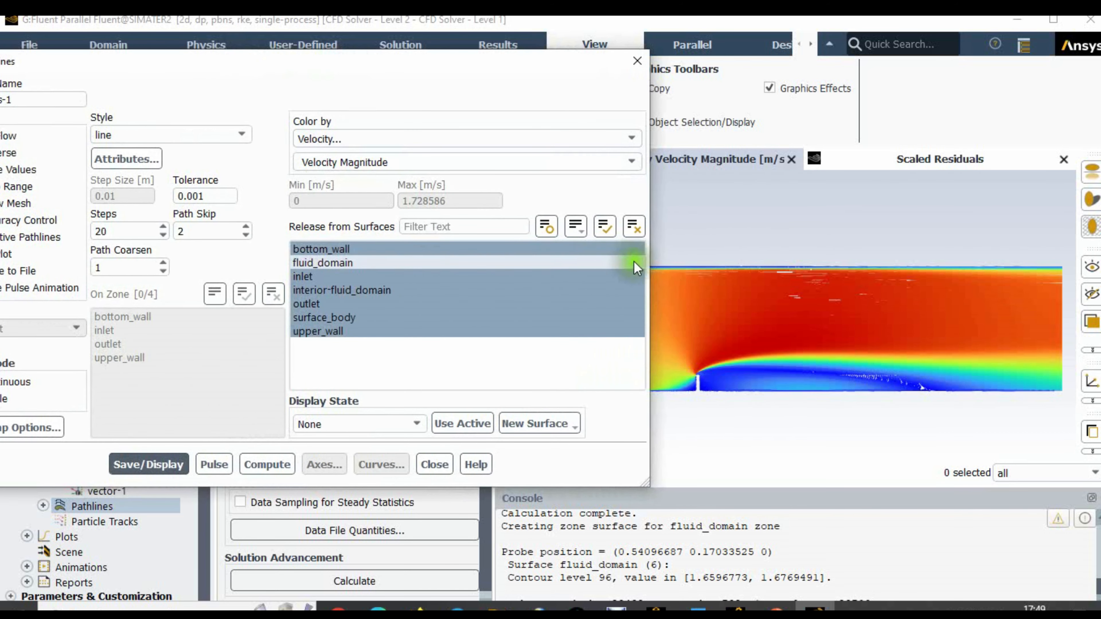
left_click_drag(653, 259, 447, 268)
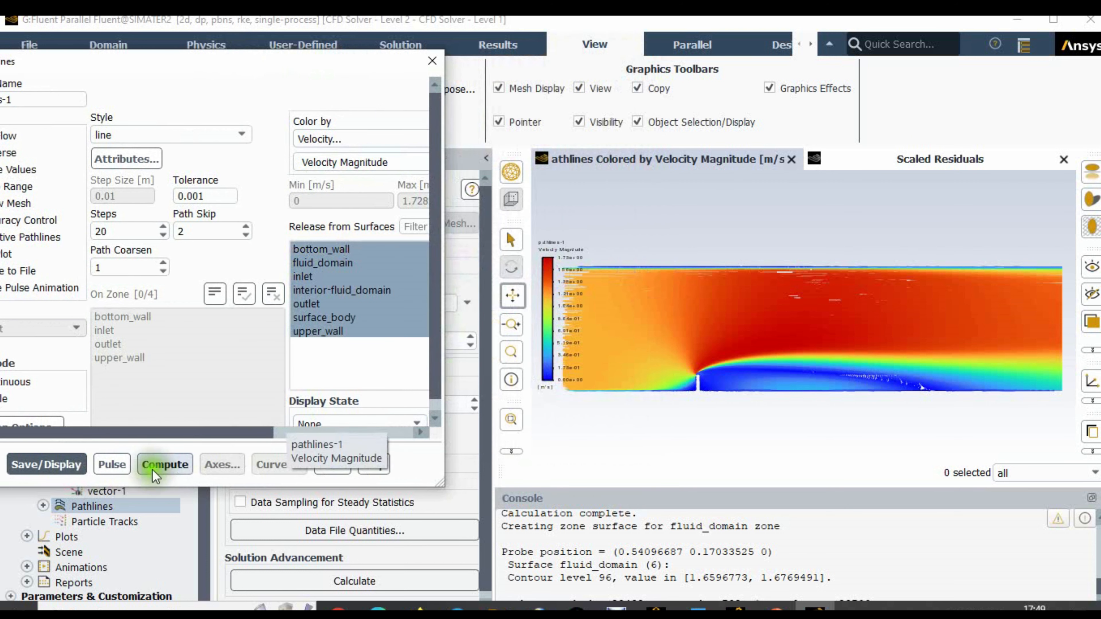
left_click(112, 464)
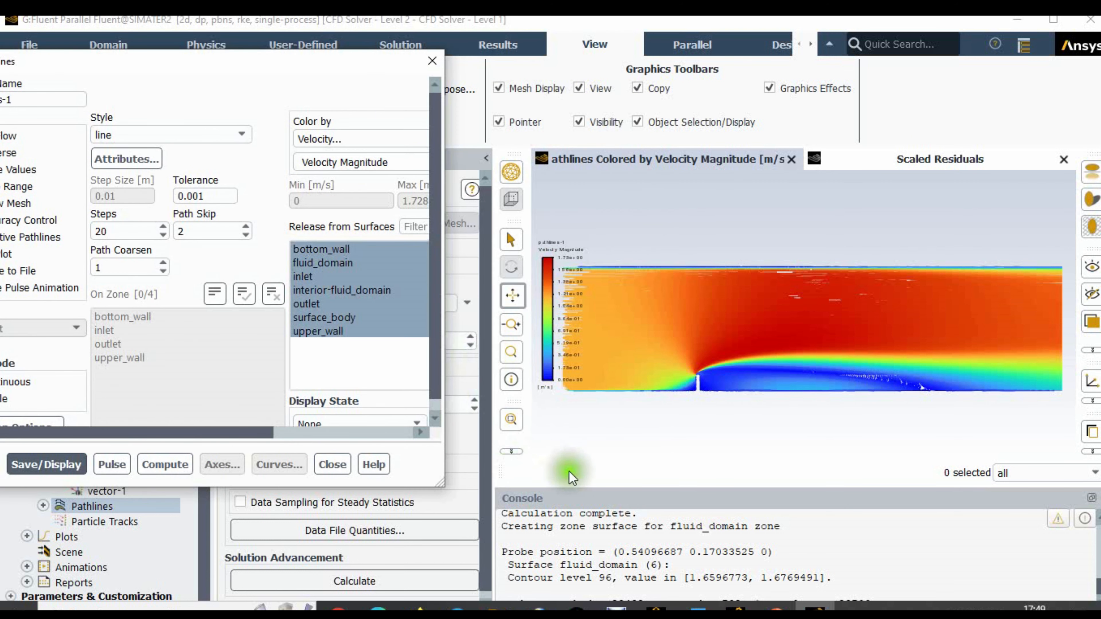
left_click(483, 463)
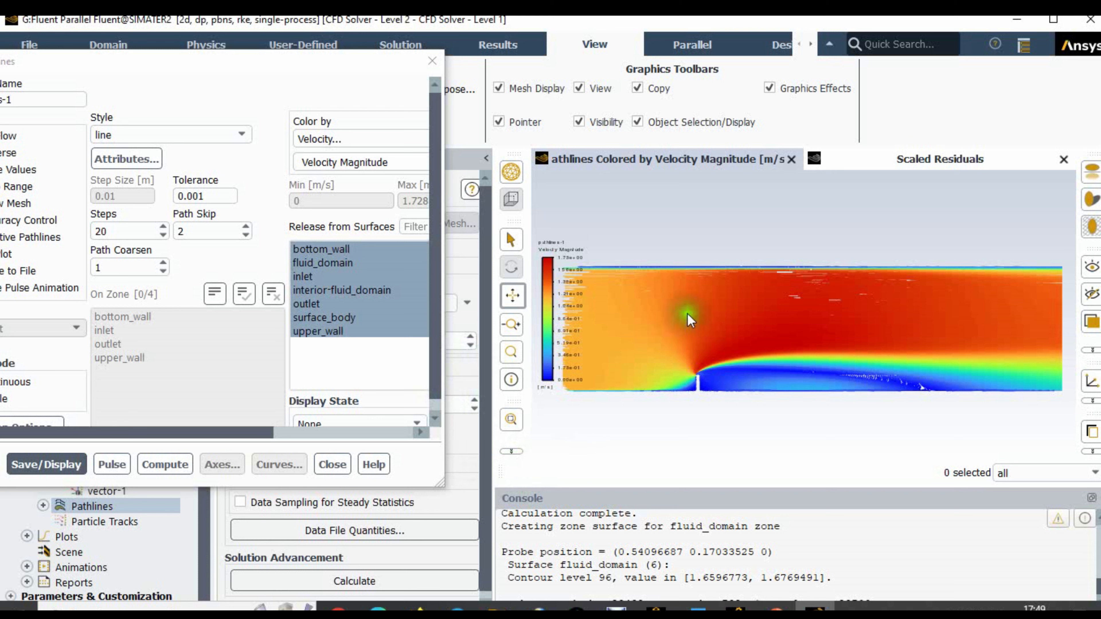
scroll(658, 373, "down", 4)
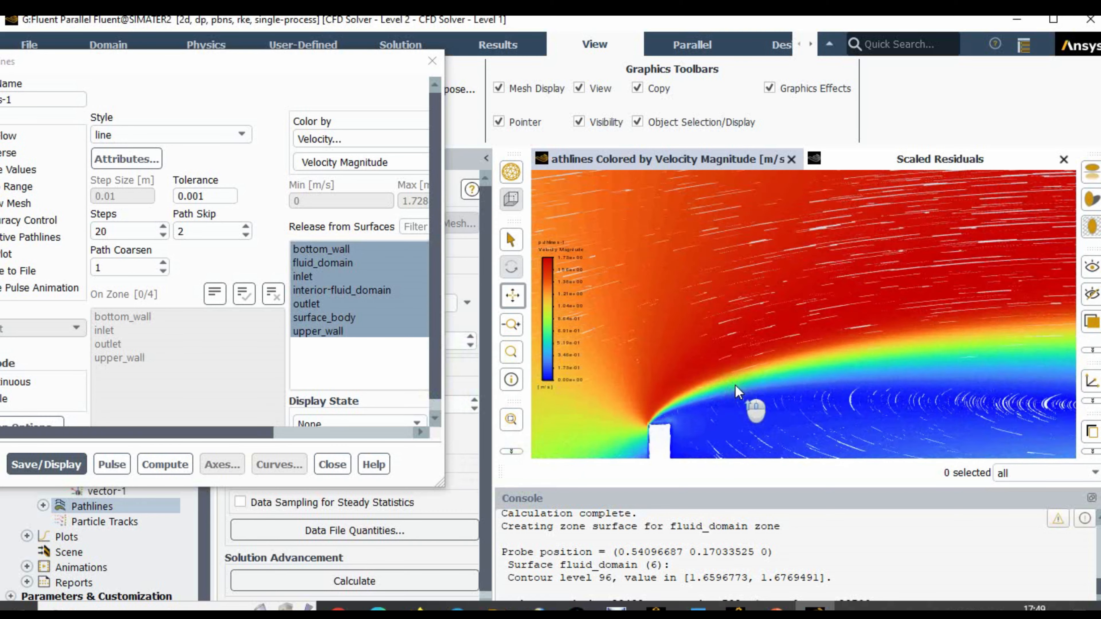
scroll(736, 385, "down", 3)
scroll(559, 296, "up", 1)
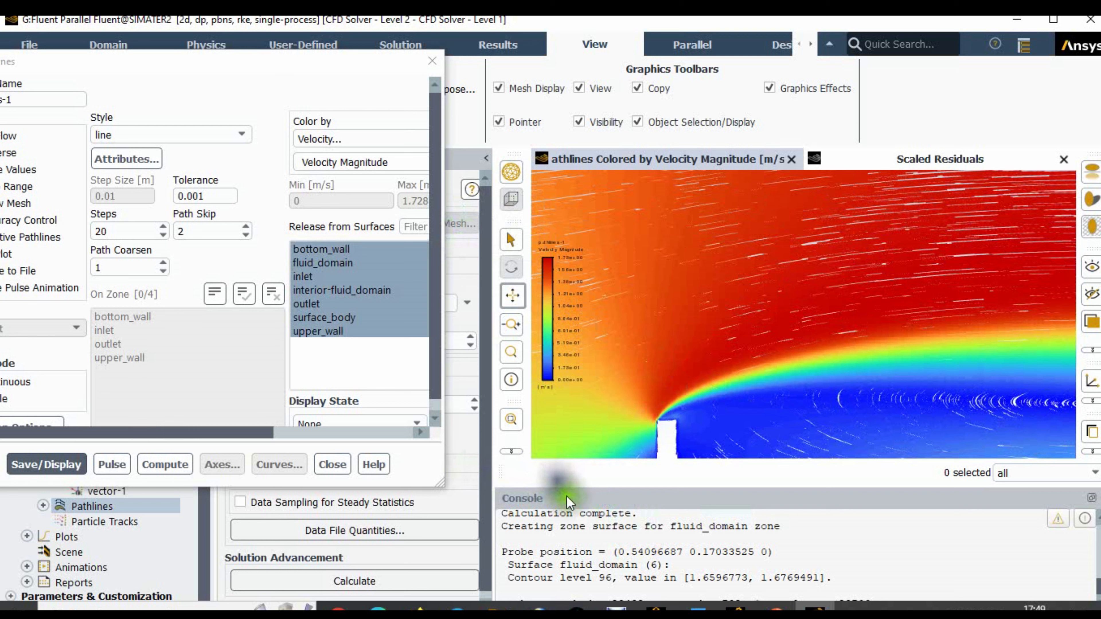
scroll(687, 396, "up", 4)
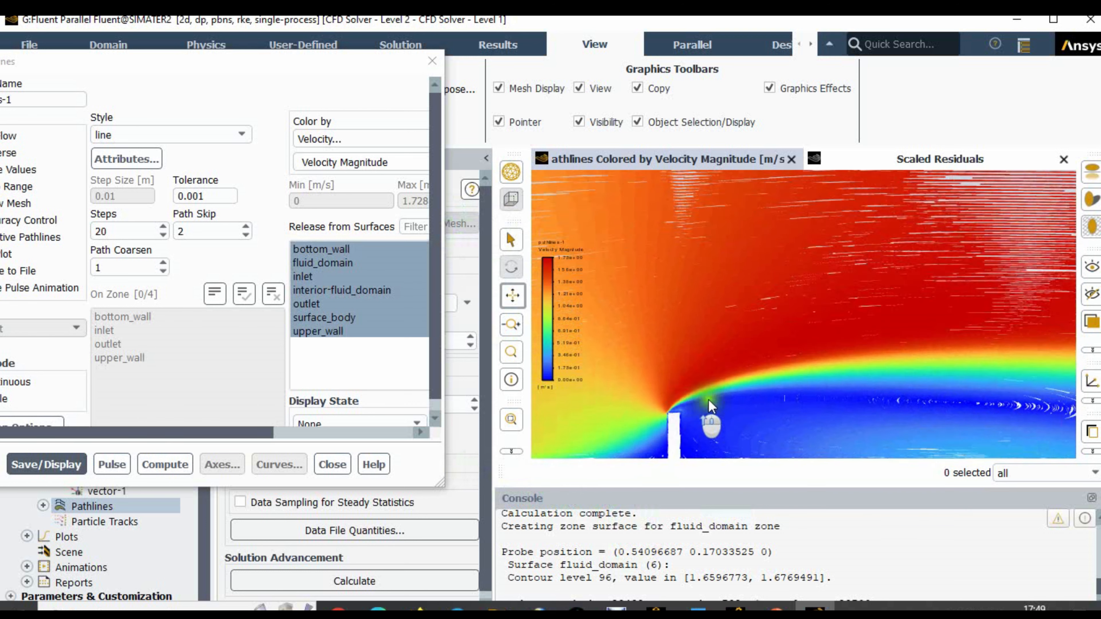
scroll(740, 420, "down", 2)
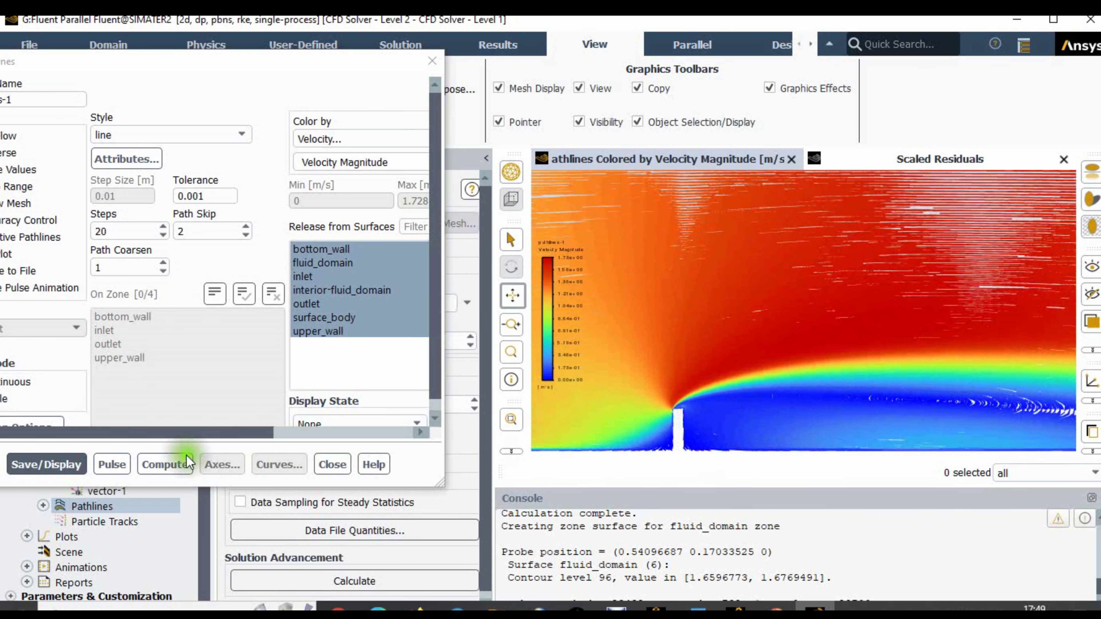
Pulse the velocity pathlines again and examine the moving flow across the domain and close up around the obstacle.
left_click(114, 465)
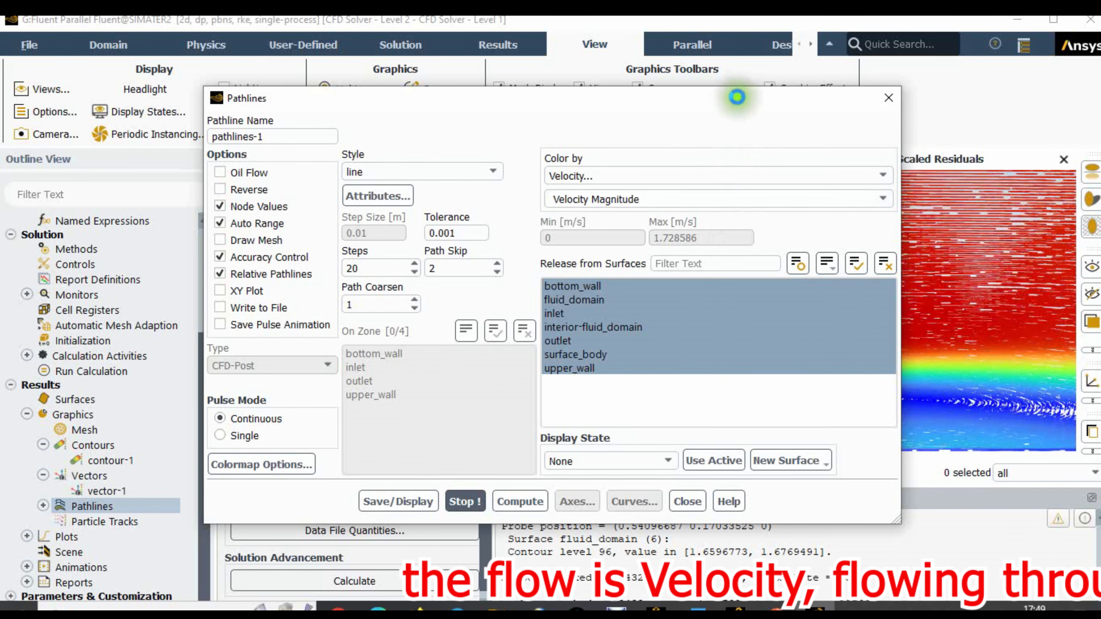
left_click_drag(733, 101, 251, 87)
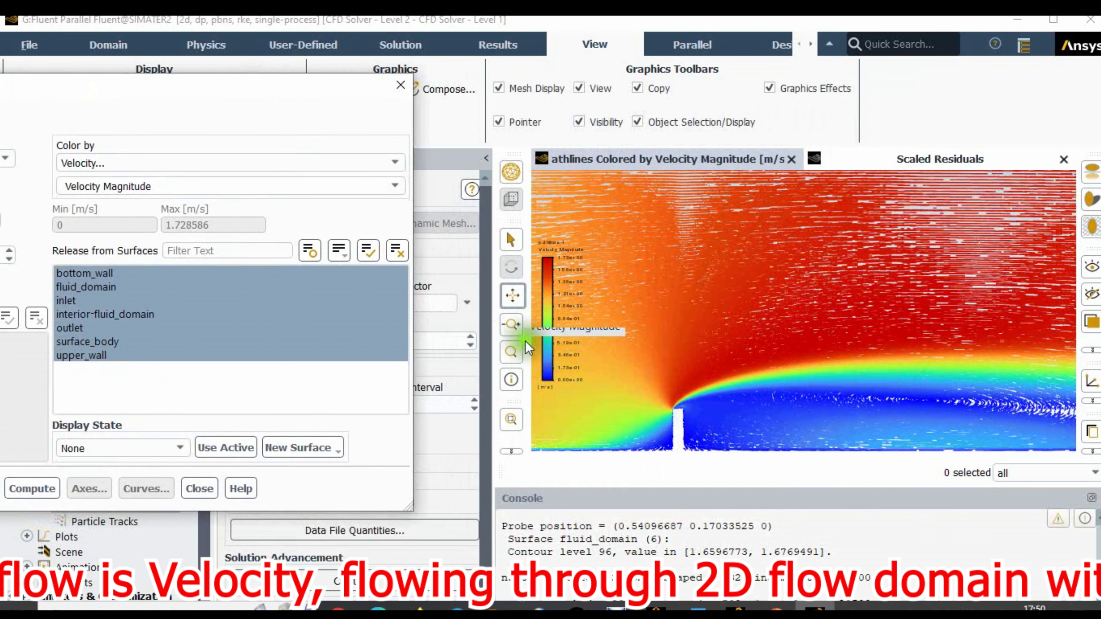
left_click(511, 419)
scroll(698, 360, "up", 5)
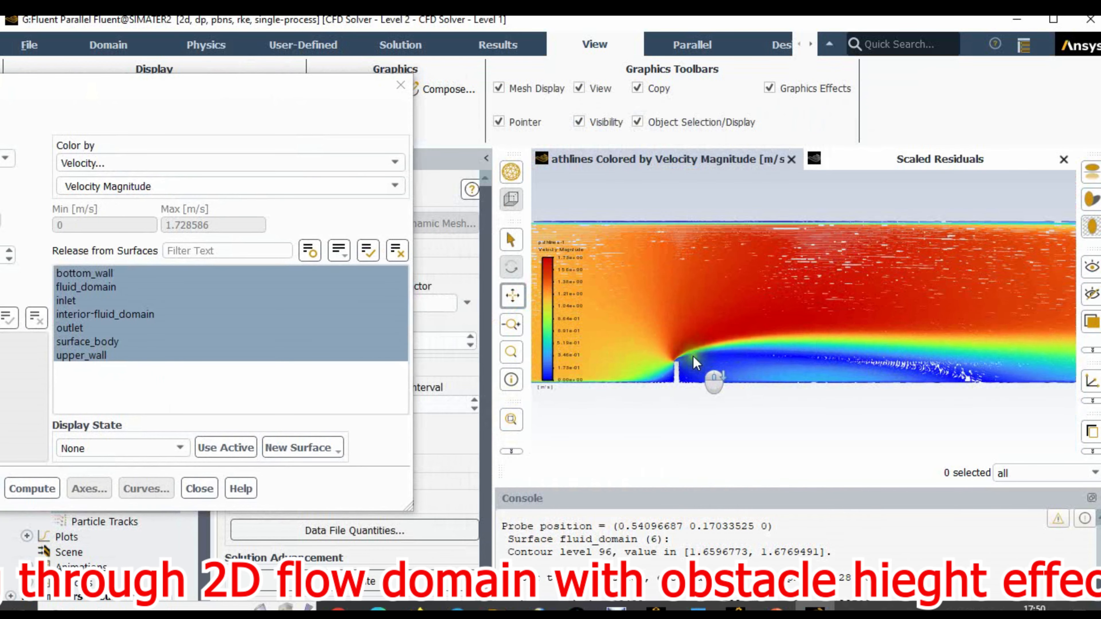
scroll(818, 362, "up", 3)
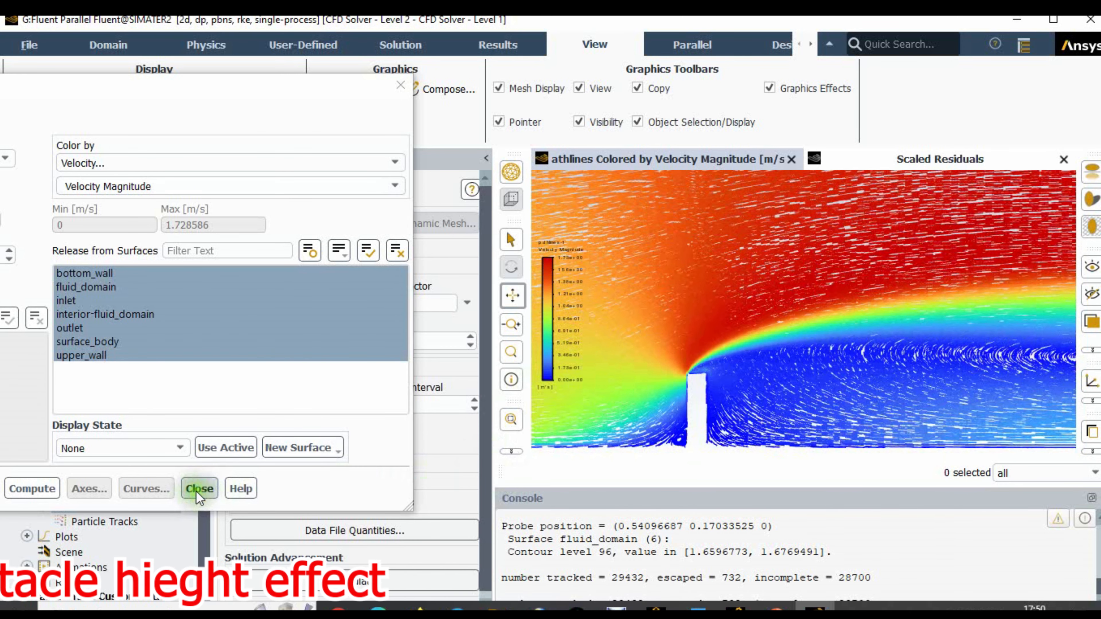
left_click_drag(234, 92, 312, 86)
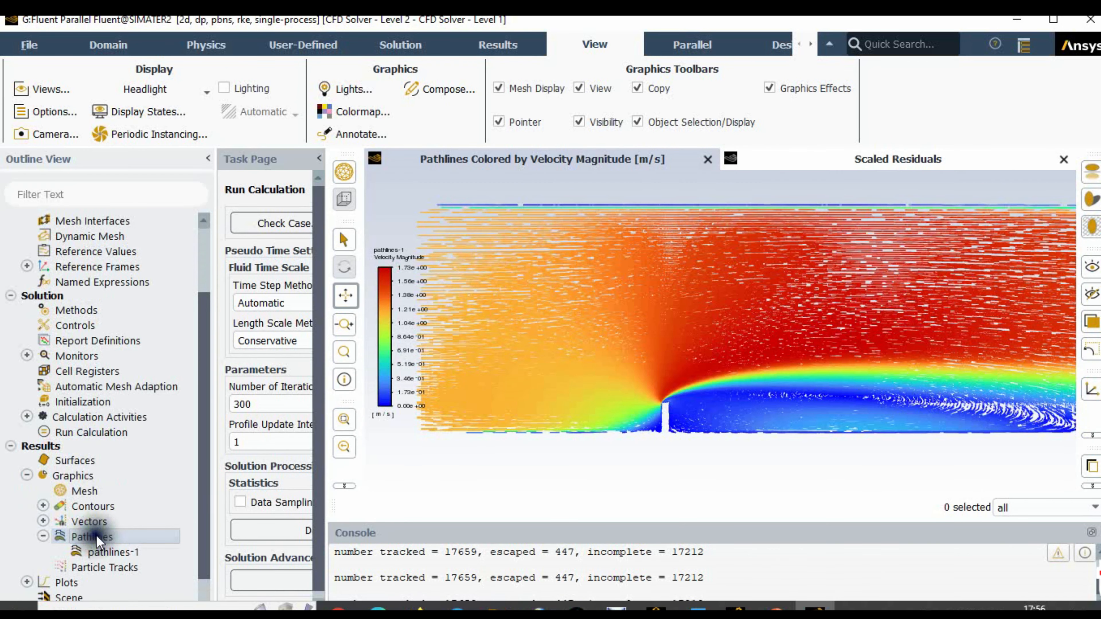
Start a second pathline plot coloured by static pressure, with 20 steps and a path skip of 4.
double_click(92, 537)
left_click(509, 172)
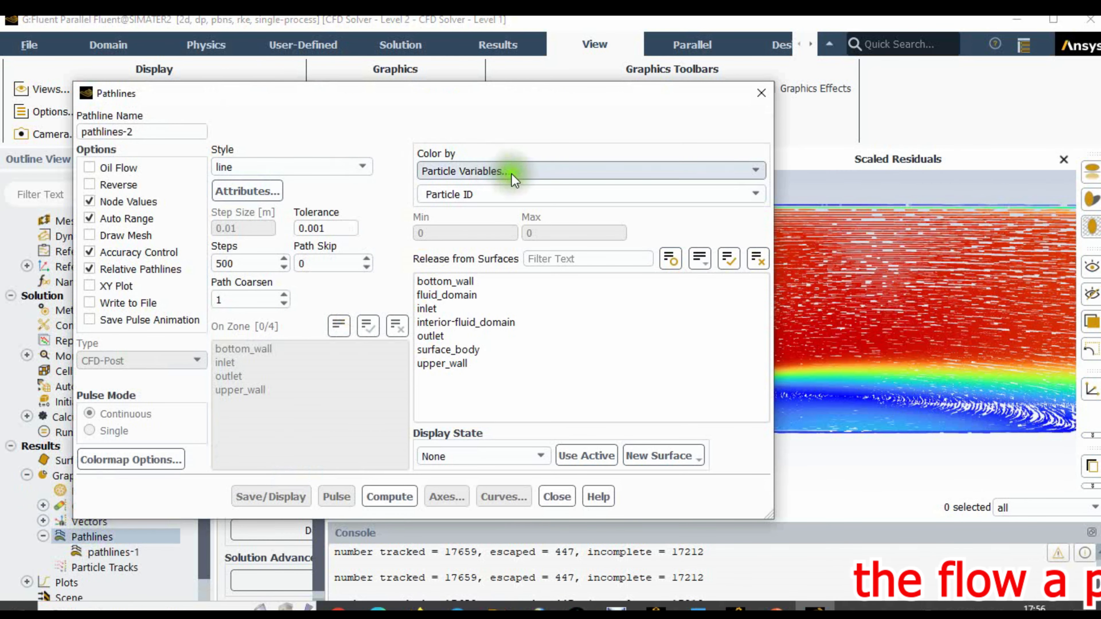
left_click(512, 201)
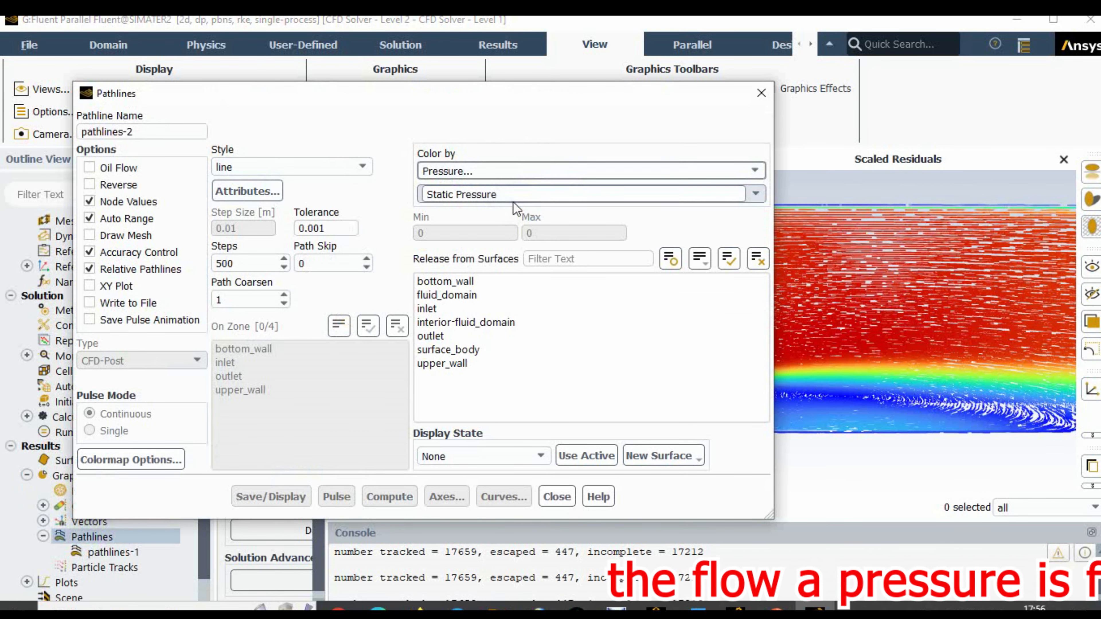
double_click(243, 263)
type("20")
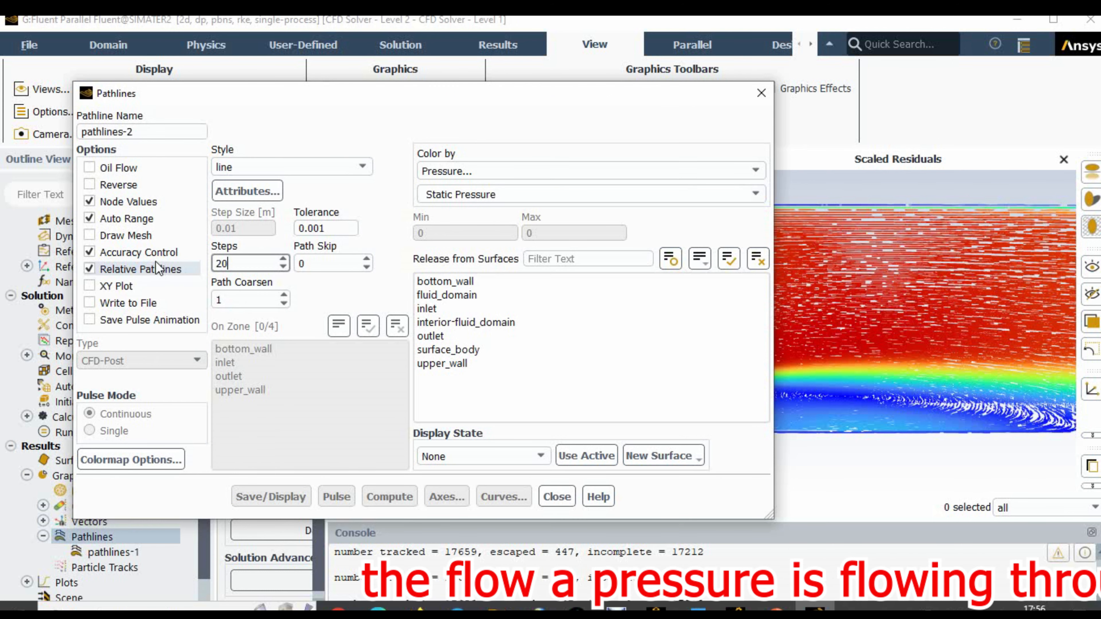
double_click(326, 263)
type("4")
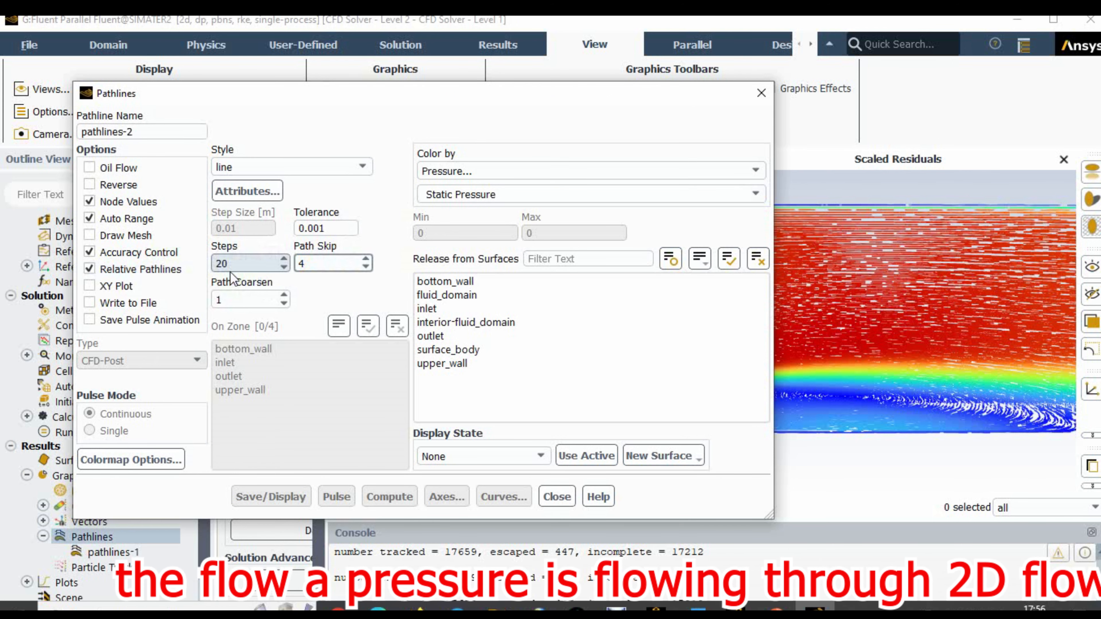
Release the static pressure pathlines from all surfaces, then save and display them.
left_click(728, 259)
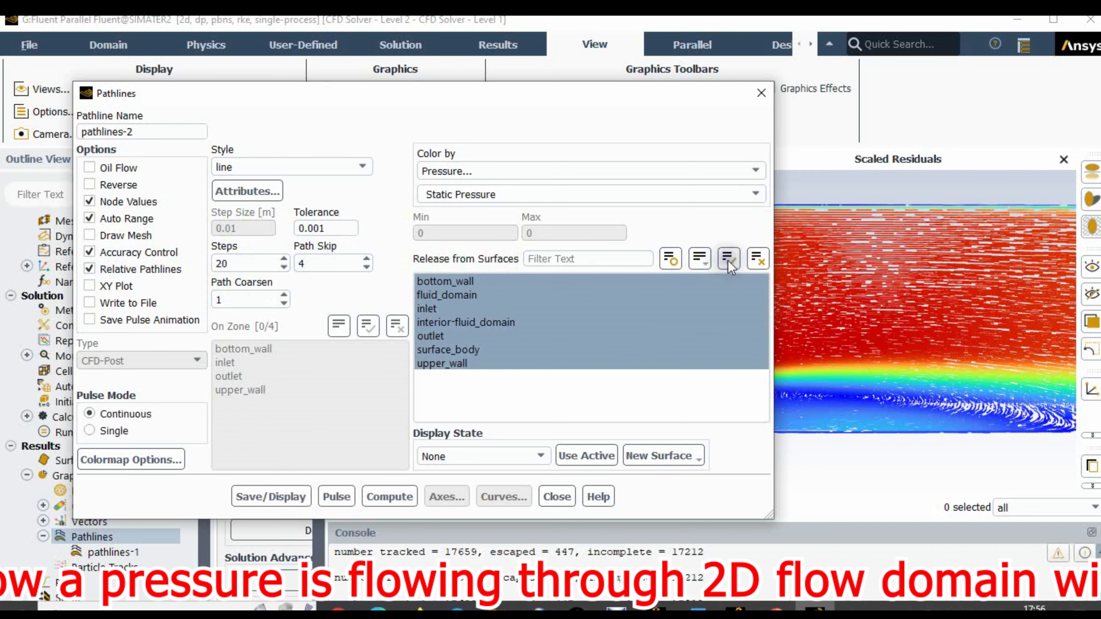
left_click(271, 495)
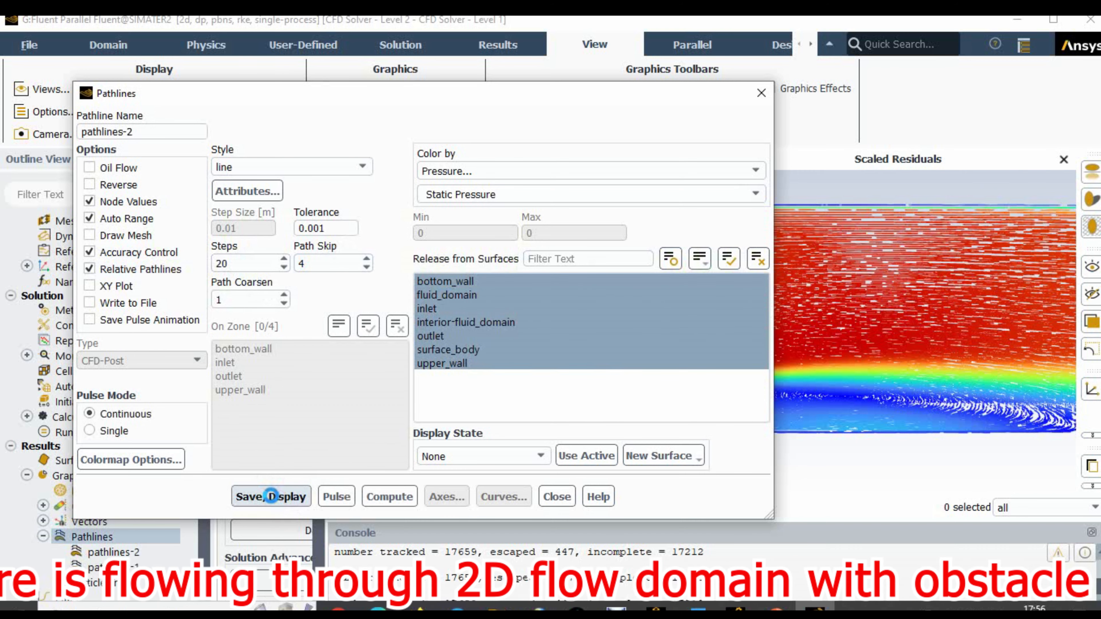
left_click(271, 496)
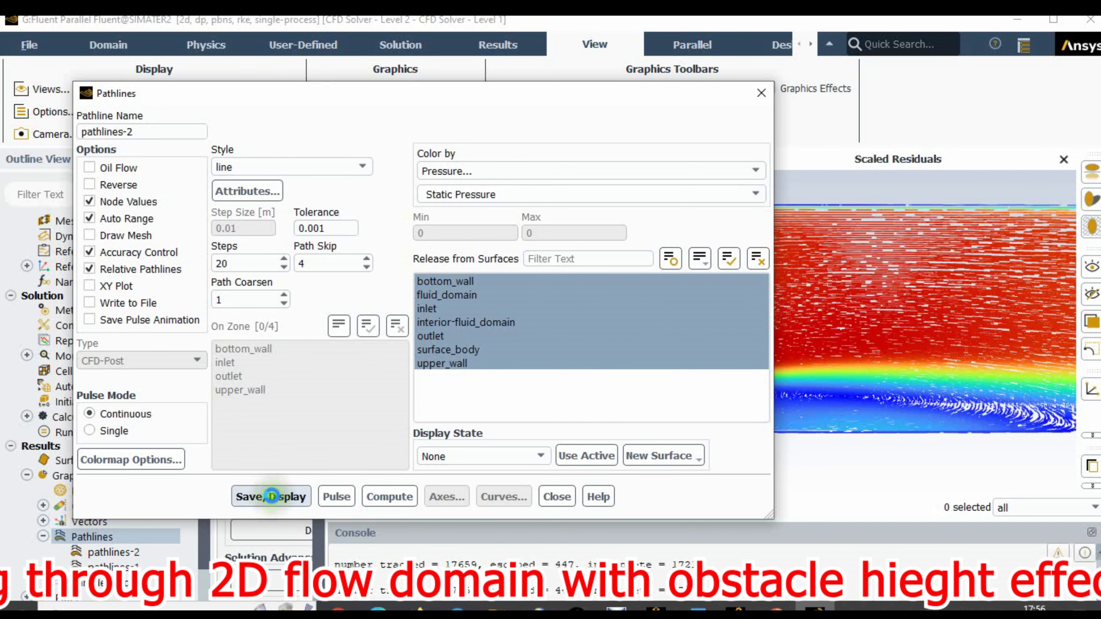
Pulse the static pressure pathlines and examine the animated flow around the obstacle and in its wake.
left_click_drag(503, 91, 104, 63)
left_click_drag(235, 39, 333, 40)
left_click(32, 450)
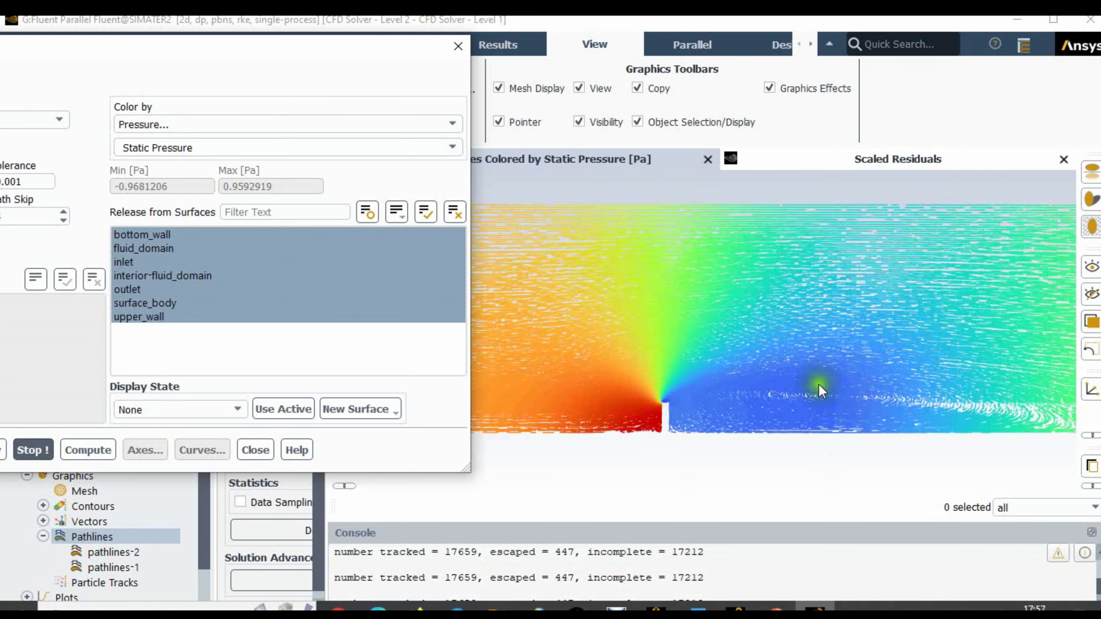
scroll(823, 375, "down", 3)
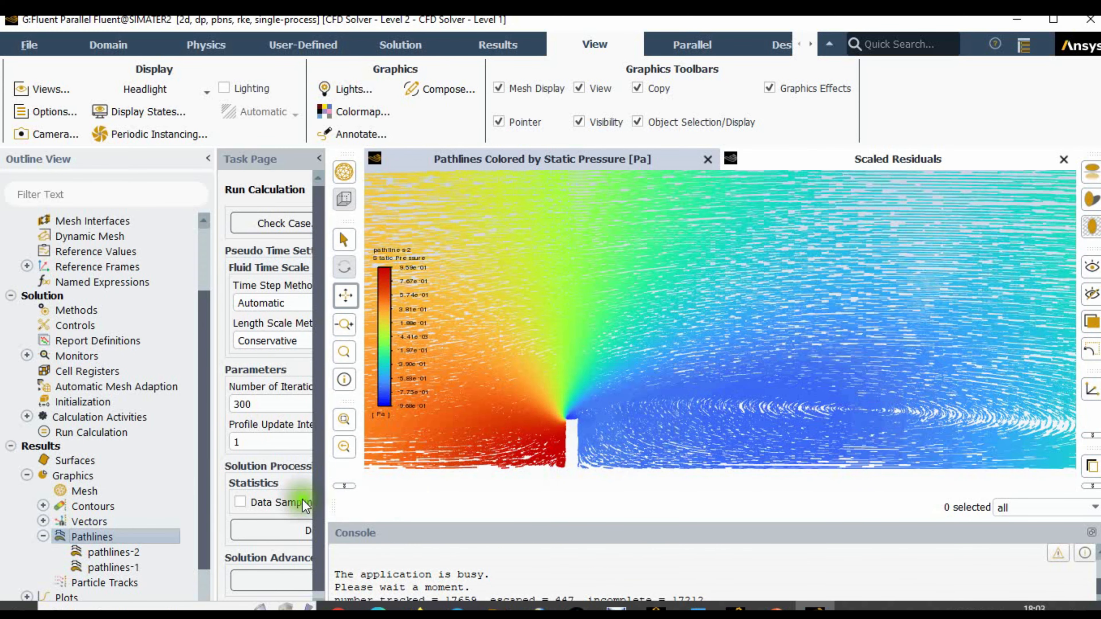
Collapse the pathline plots under Graphics in the results tree.
left_click(27, 533)
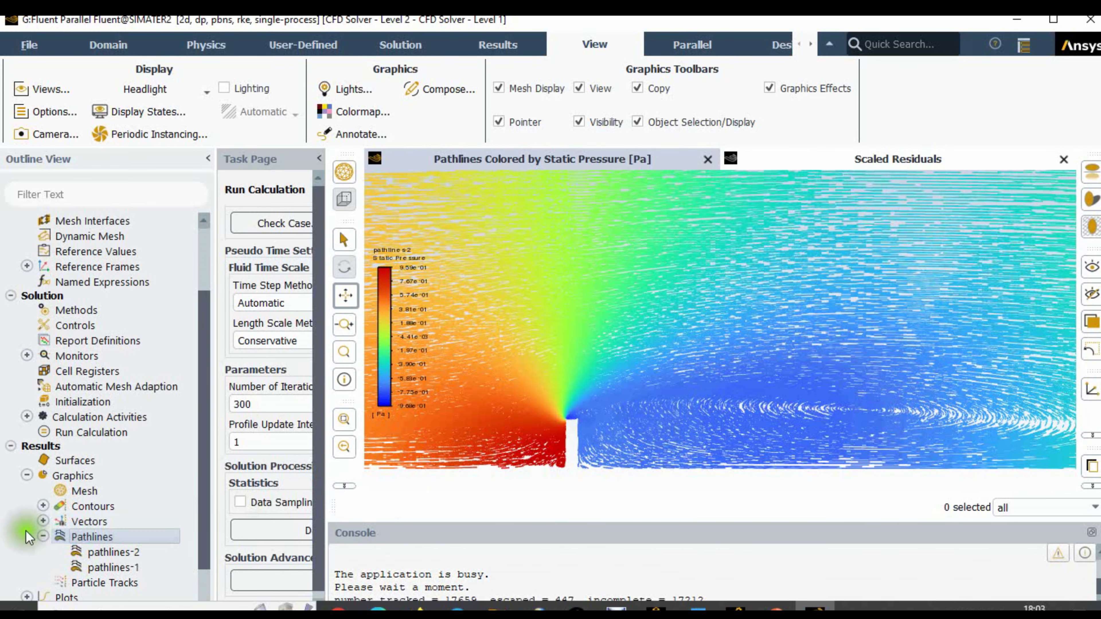
left_click(461, 421)
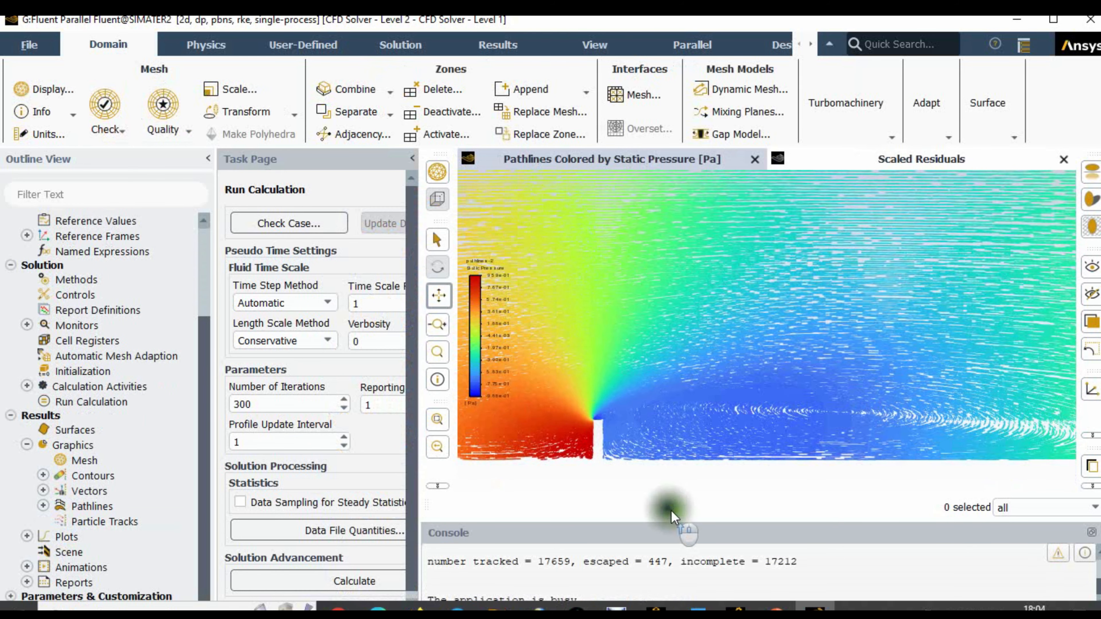
left_click(515, 434)
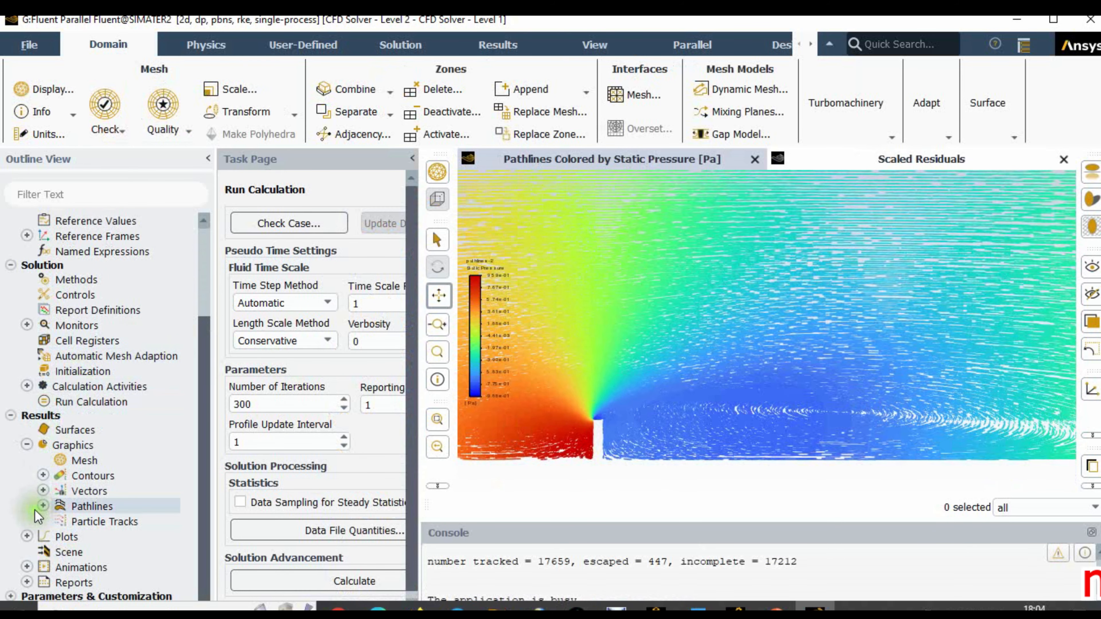
Start a new XY plot under the results plots with static pressure as the Y axis function.
left_click(32, 530)
left_click(32, 531)
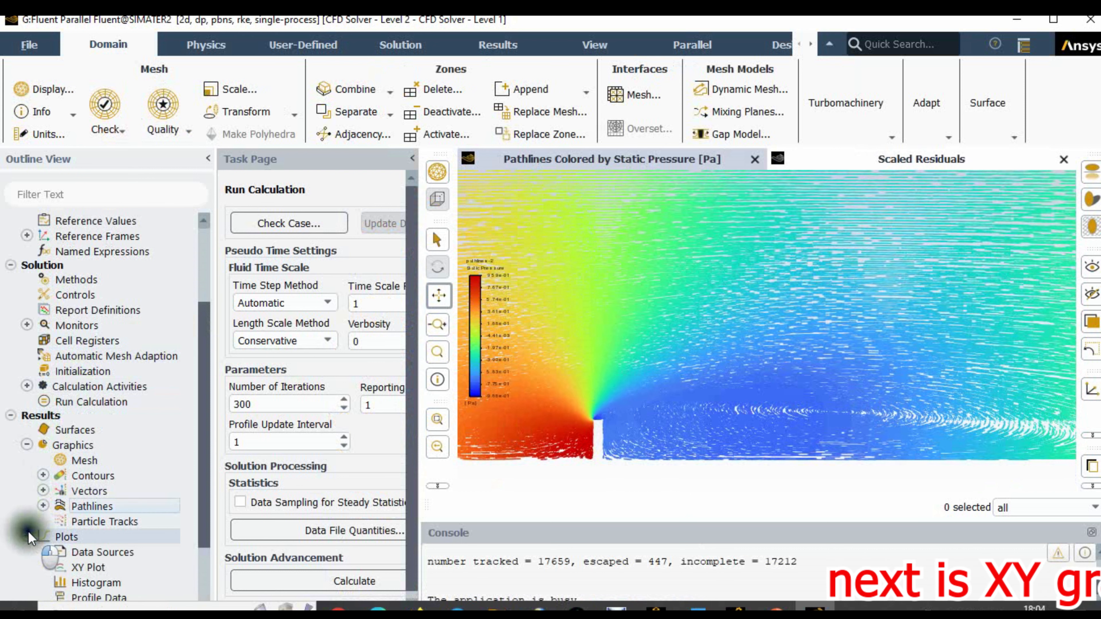
left_click(100, 564)
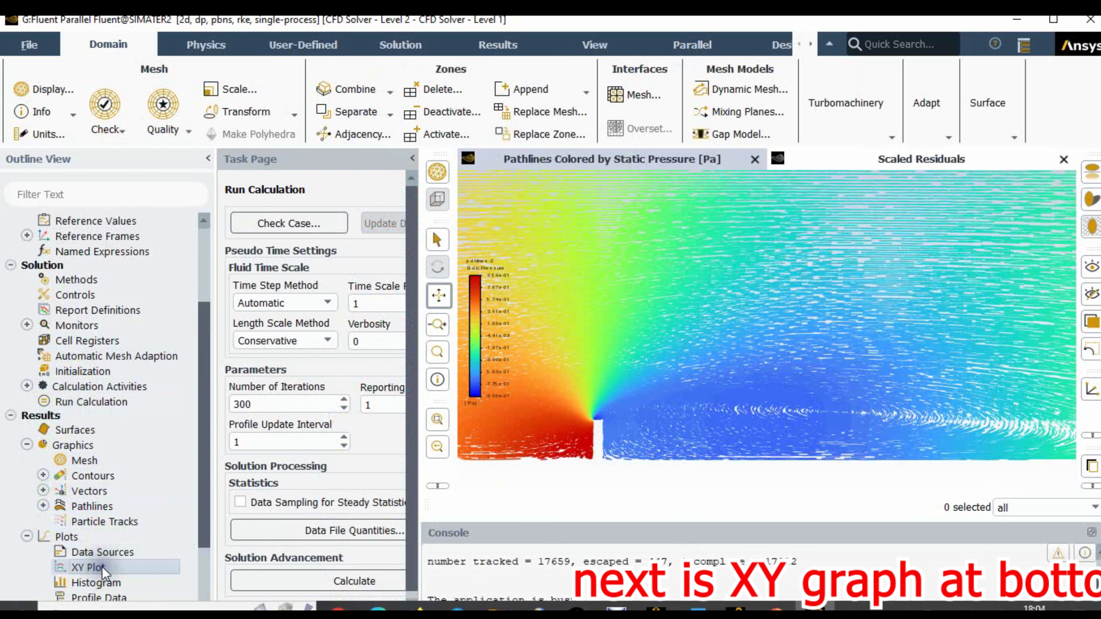
double_click(101, 566)
left_click(579, 150)
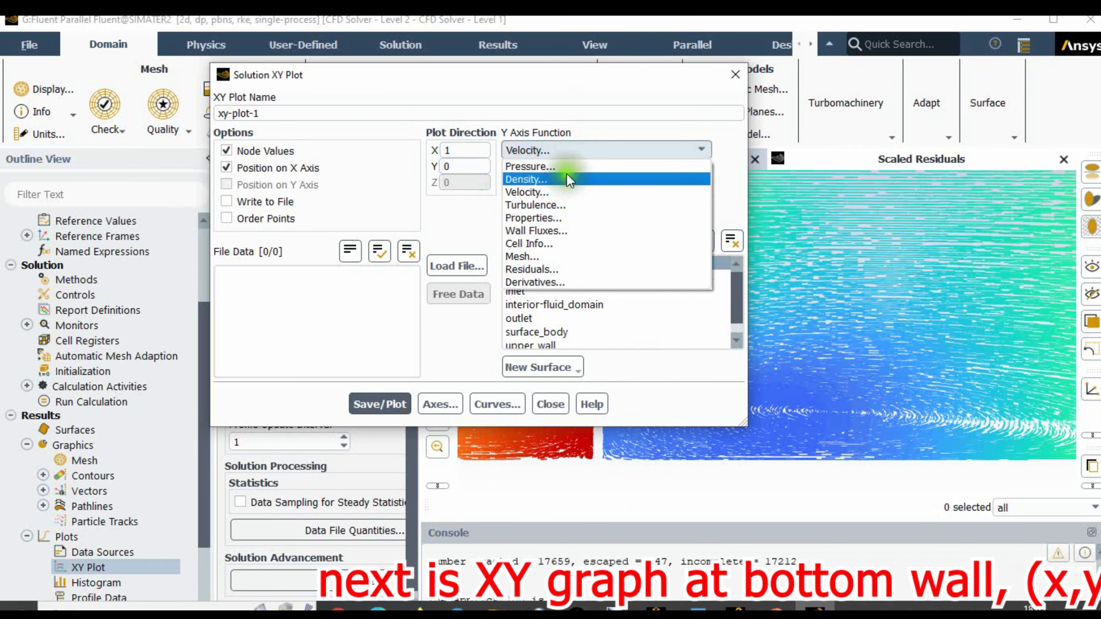
left_click(570, 167)
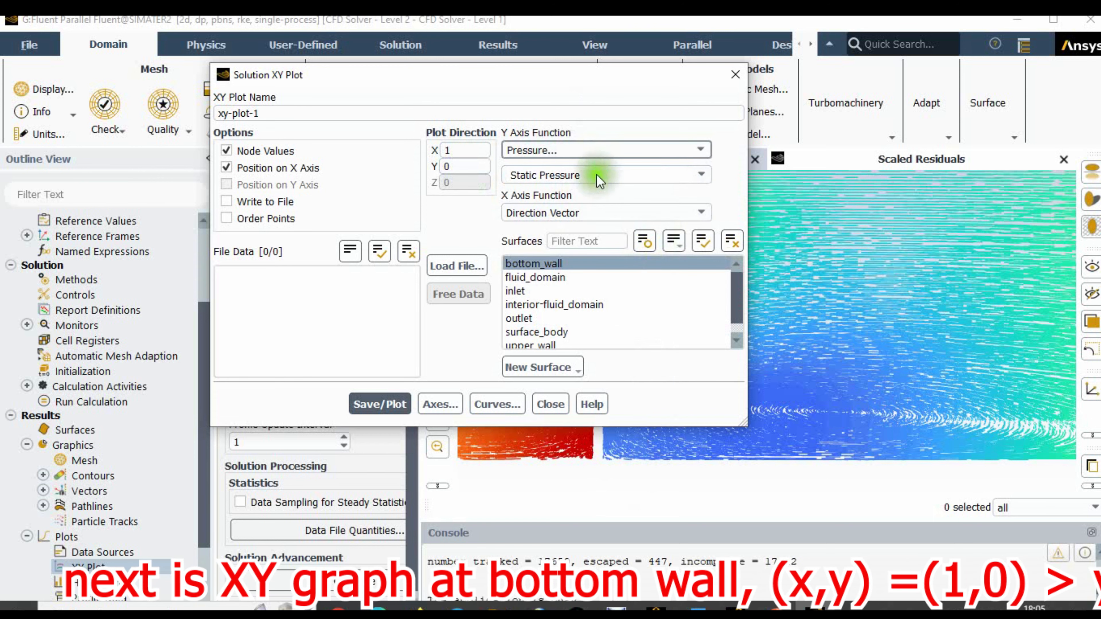
Plot static pressure along only the bottom_wall surface, uncover the graph and enlarge its legend.
left_click(583, 264)
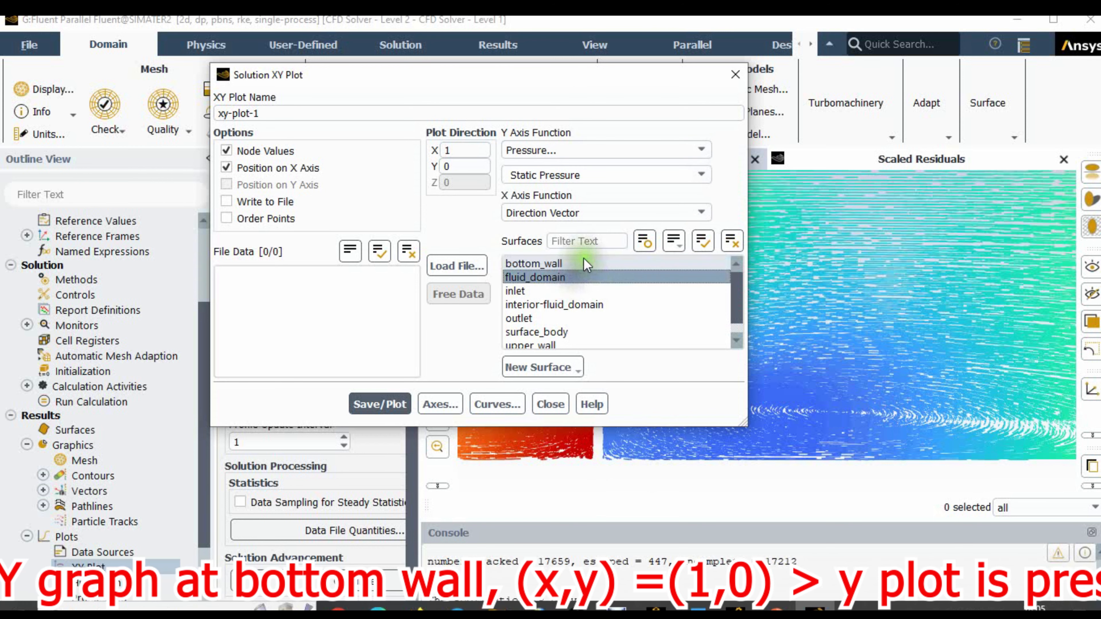
left_click(583, 263)
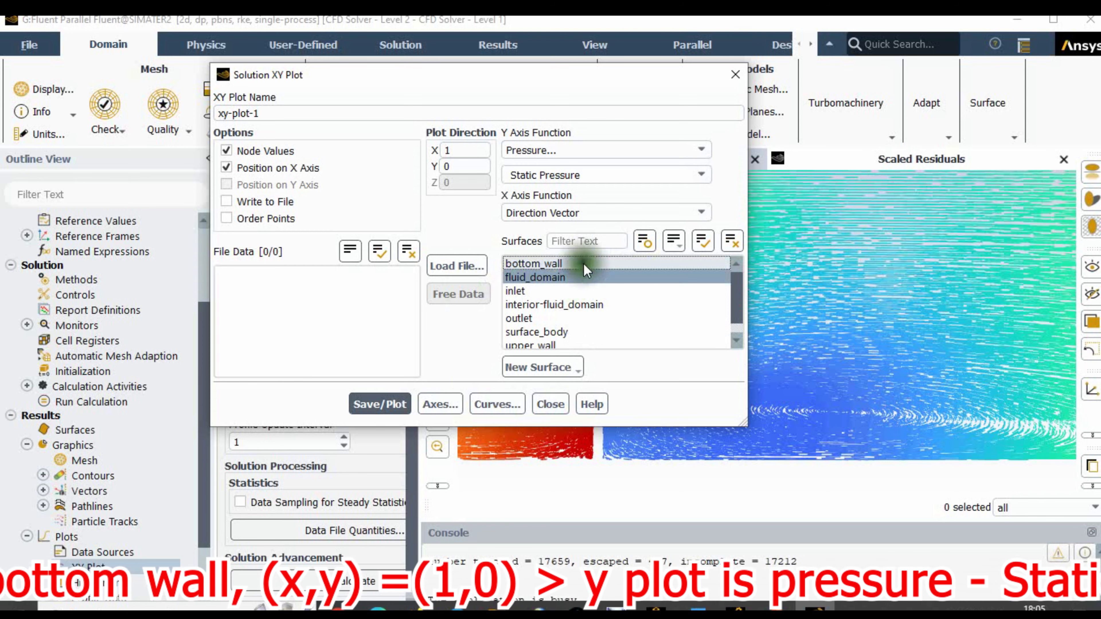
left_click(561, 278)
left_click(378, 407)
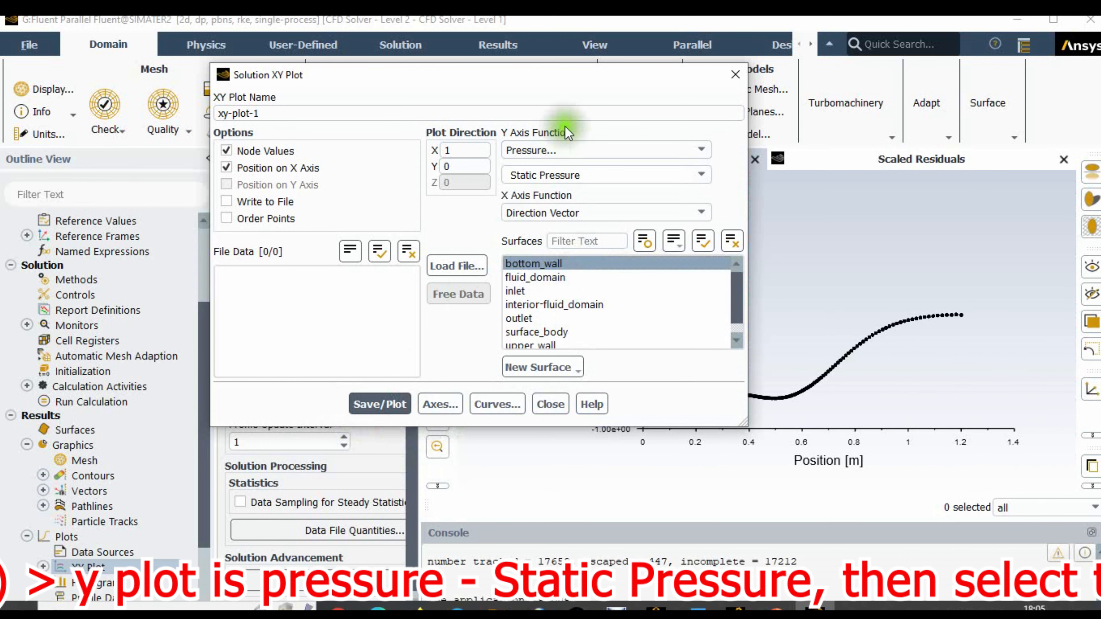
left_click_drag(571, 85, 281, 71)
left_click(548, 195)
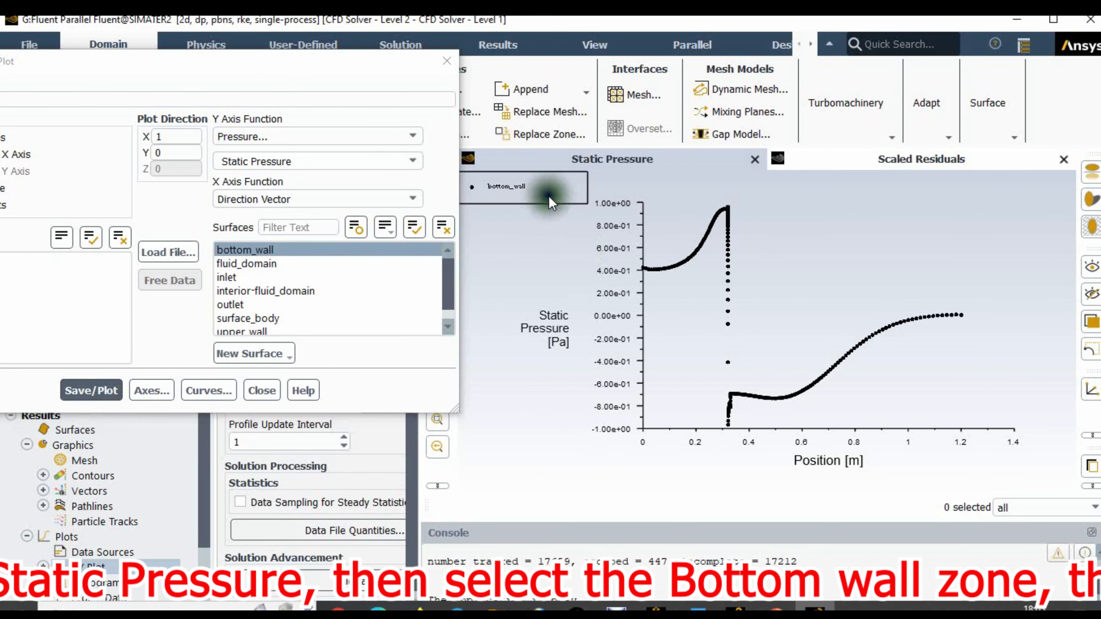
mouse_move(580, 198)
left_mouse_down()
mouse_move(582, 228)
mouse_move(570, 216)
left_mouse_up()
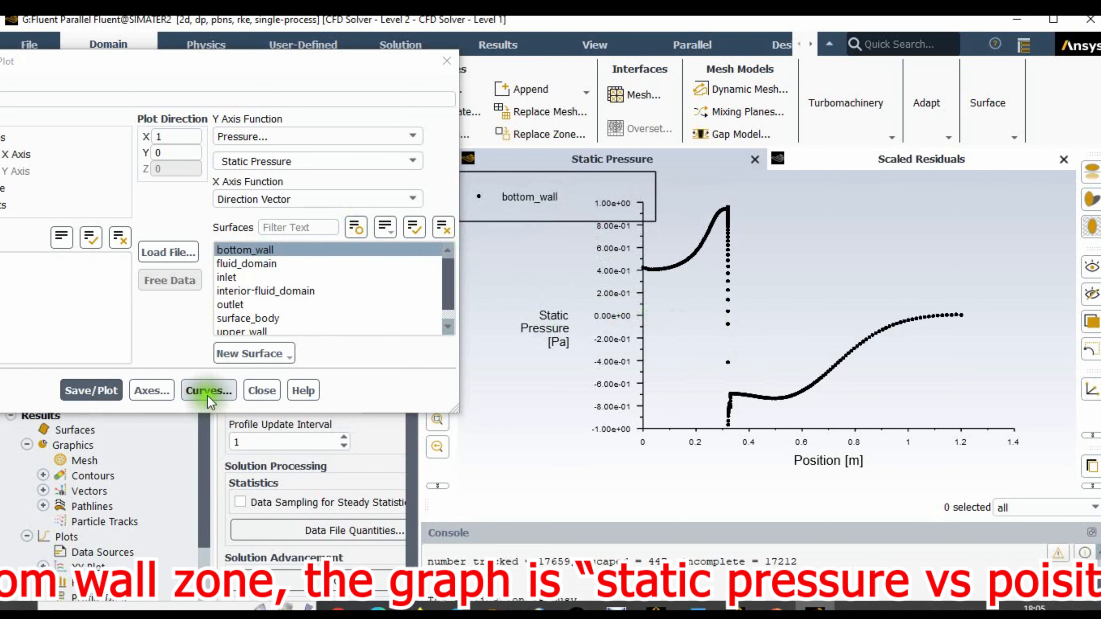
Style curve 0 as a solid line (----) with no marker symbol, then redraw the static pressure plot.
left_click(214, 388)
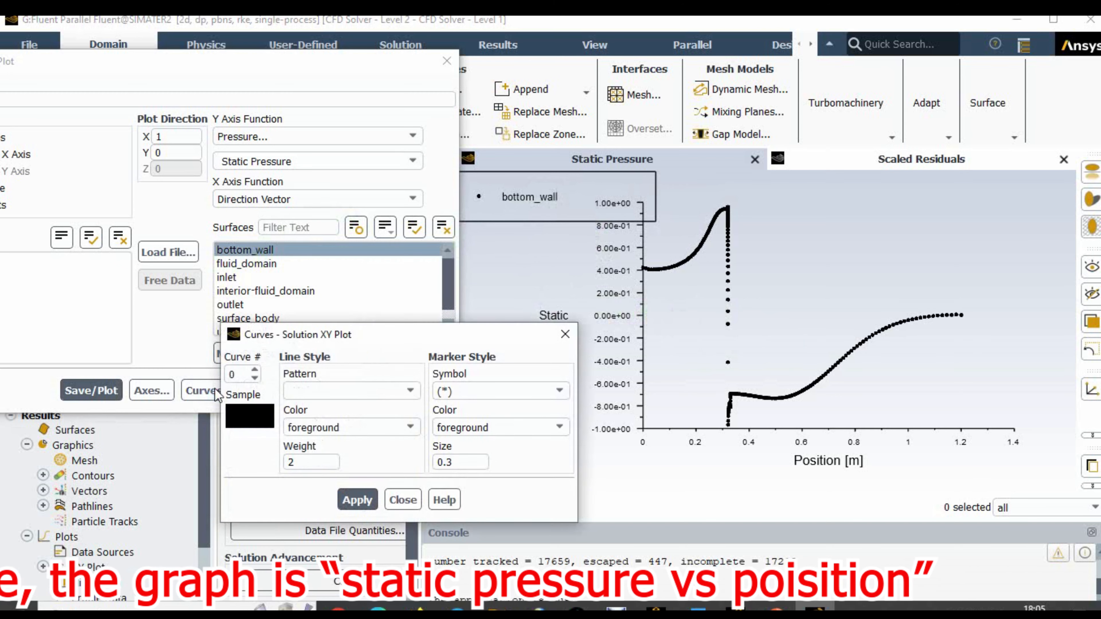
left_click_drag(390, 340, 378, 261)
left_click(351, 311)
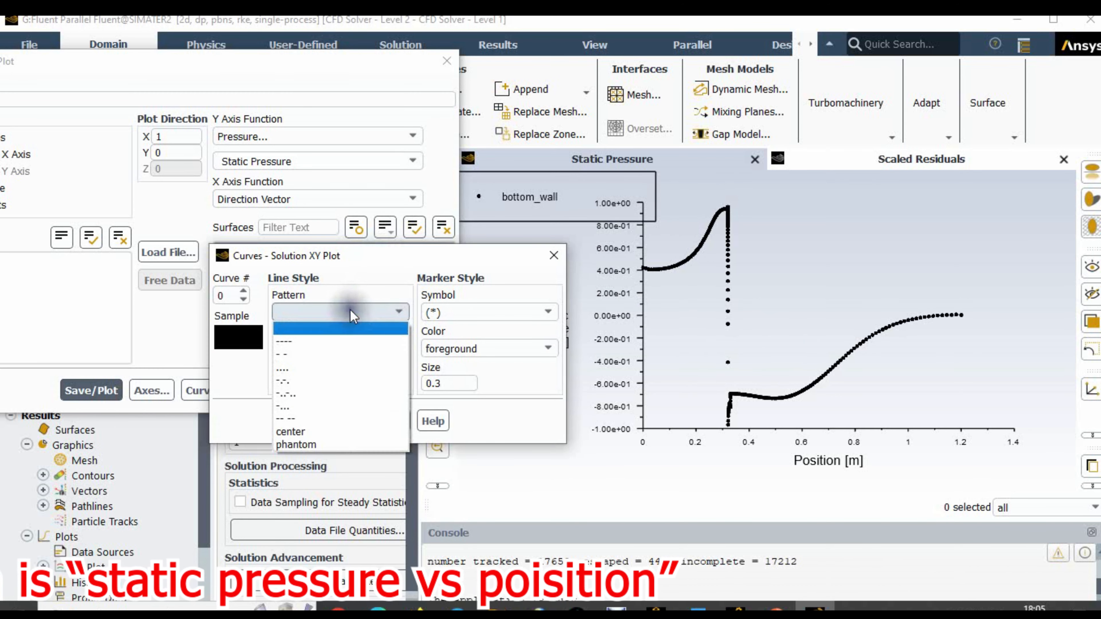
left_click(339, 342)
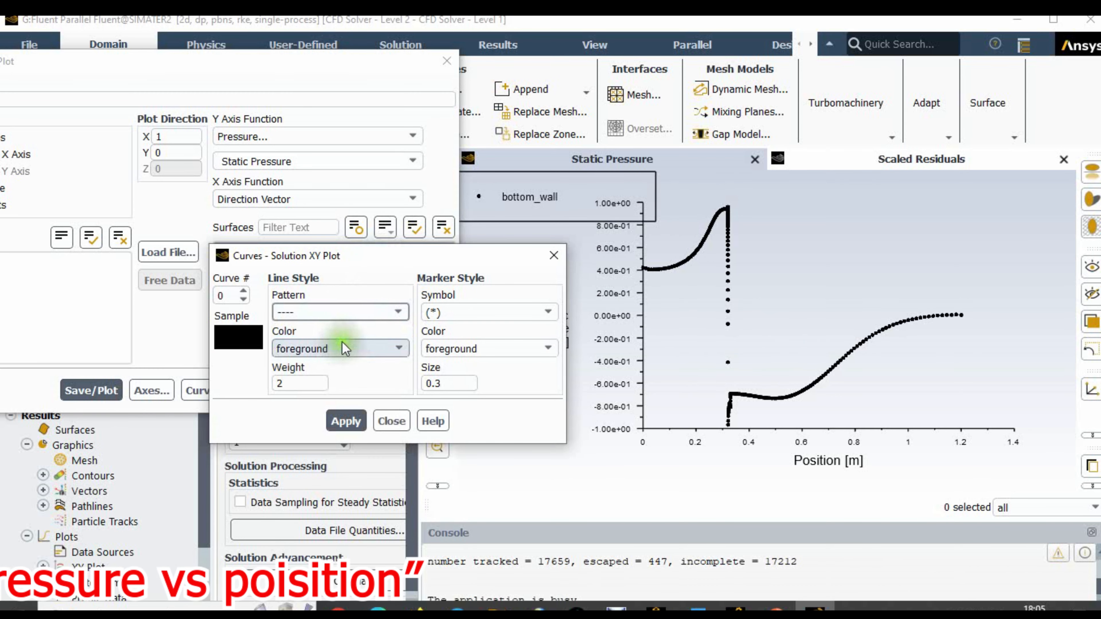
left_click(518, 311)
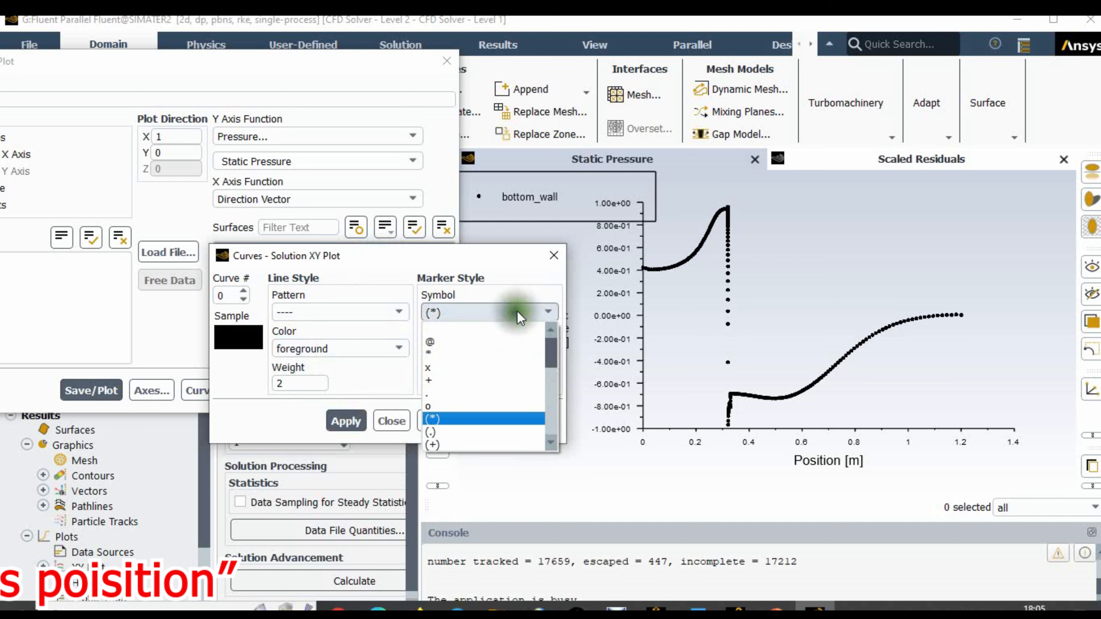
left_click(501, 327)
left_click(346, 420)
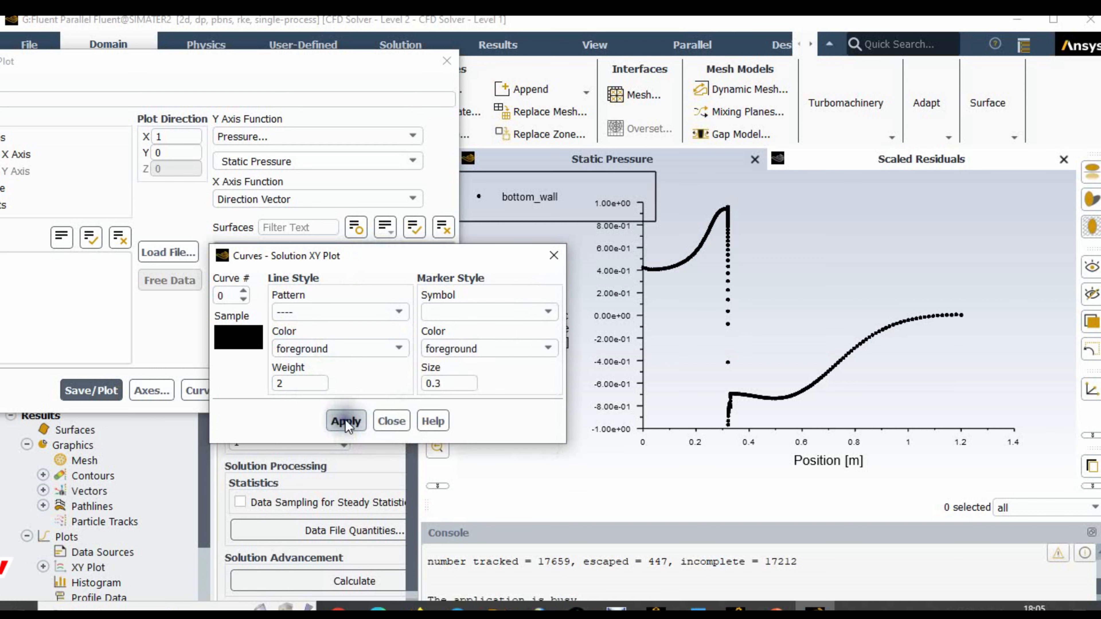
left_click(395, 420)
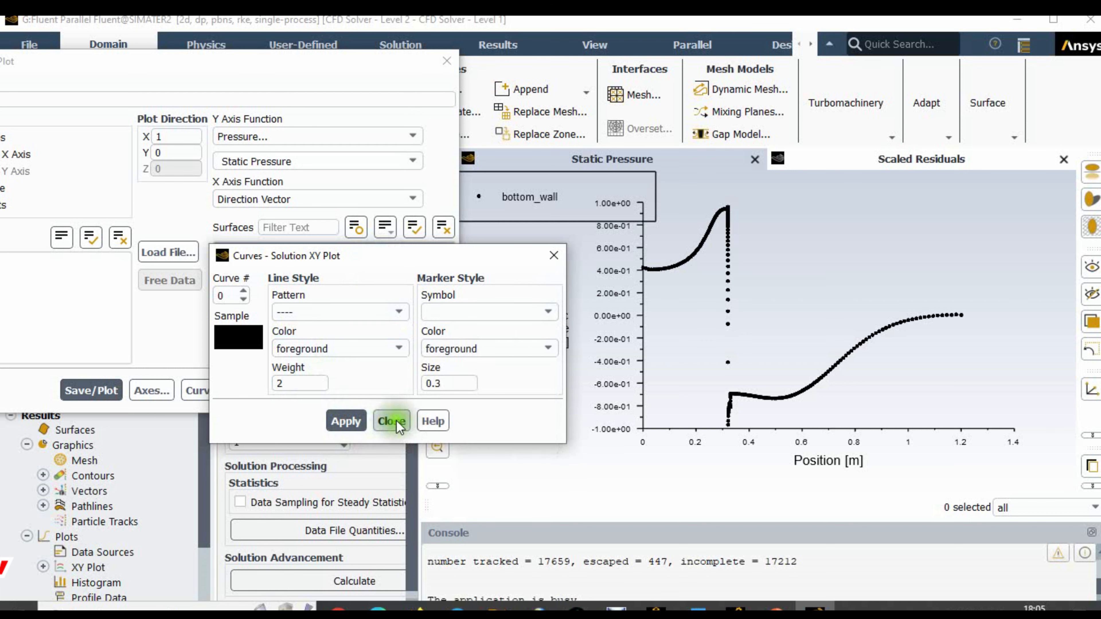
left_click(96, 391)
scroll(723, 238, "down", 2)
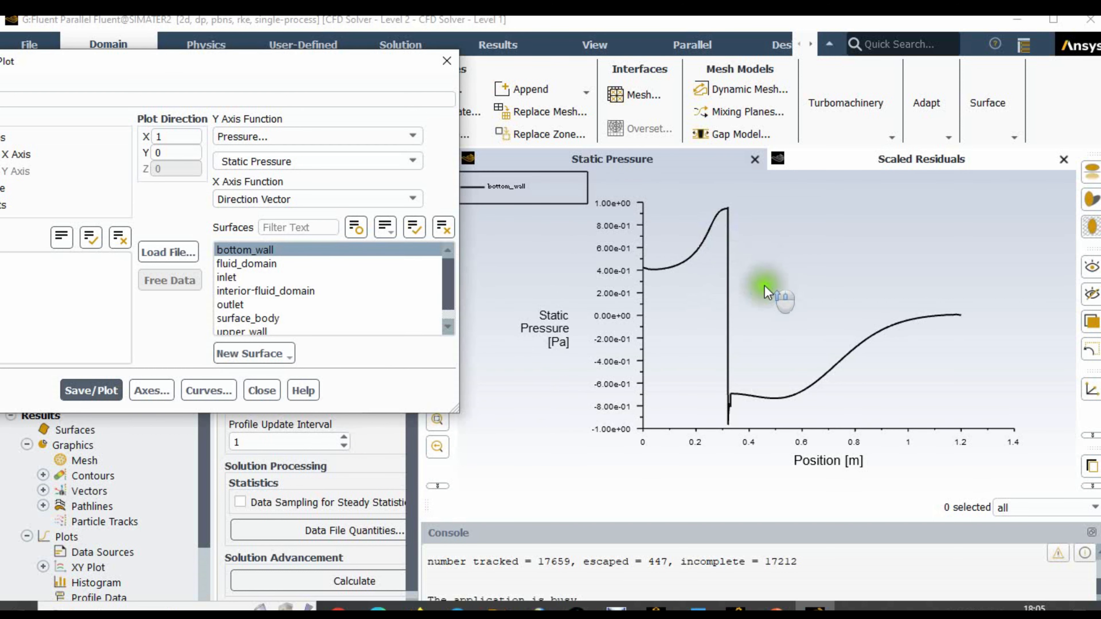
Reopen the saved xy-plot-1 and set it to write its data to a file.
left_click(111, 567)
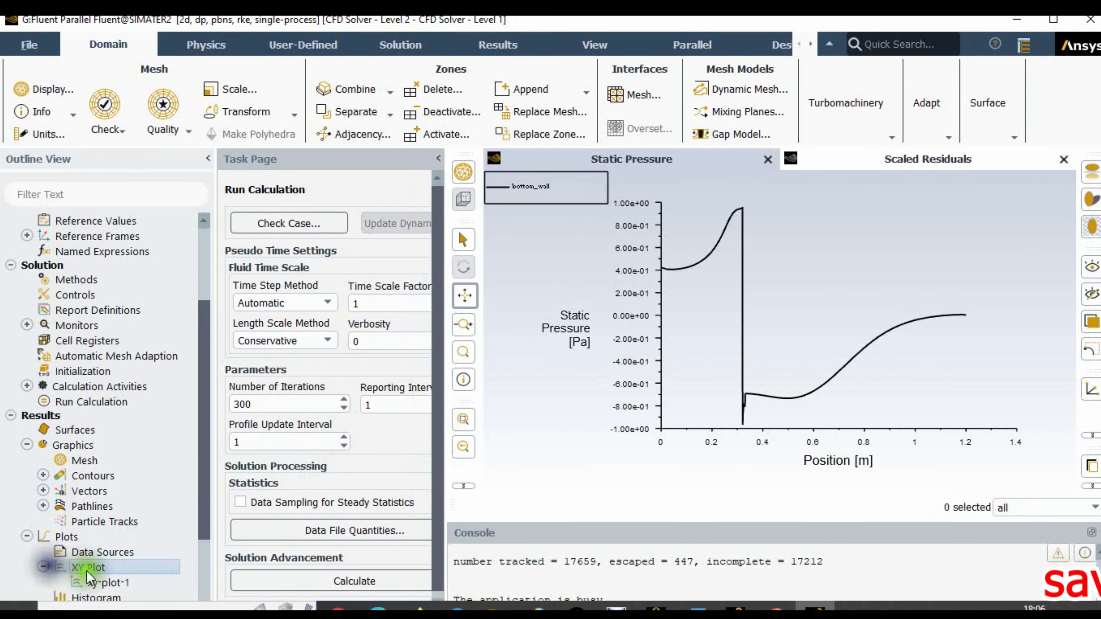
double_click(114, 585)
left_click_drag(255, 65, 413, 69)
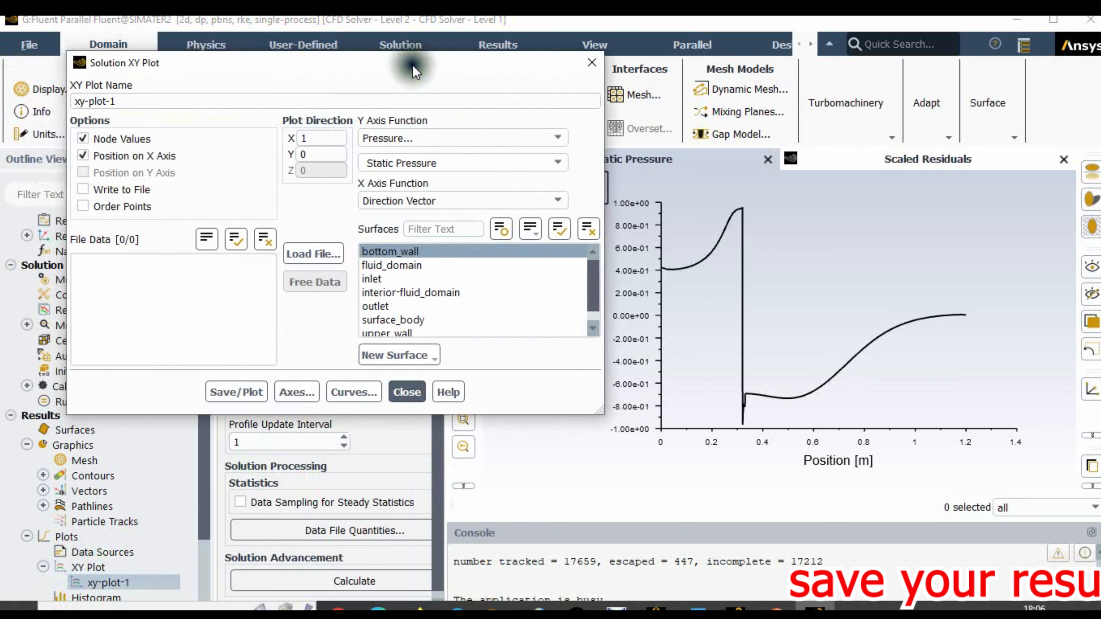
left_click(83, 189)
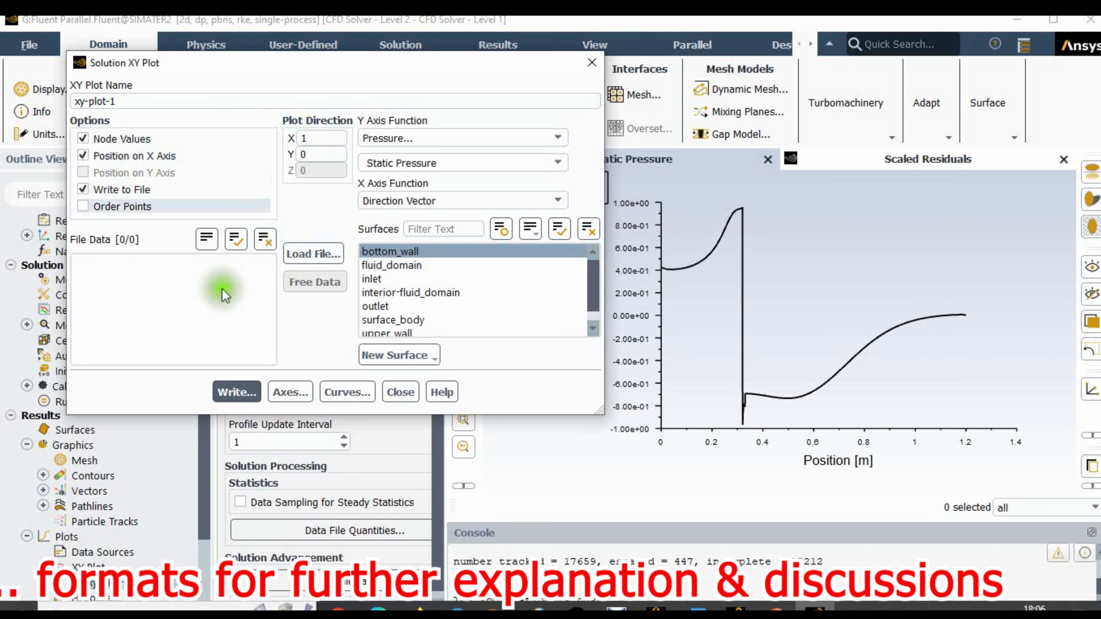
left_click(238, 393)
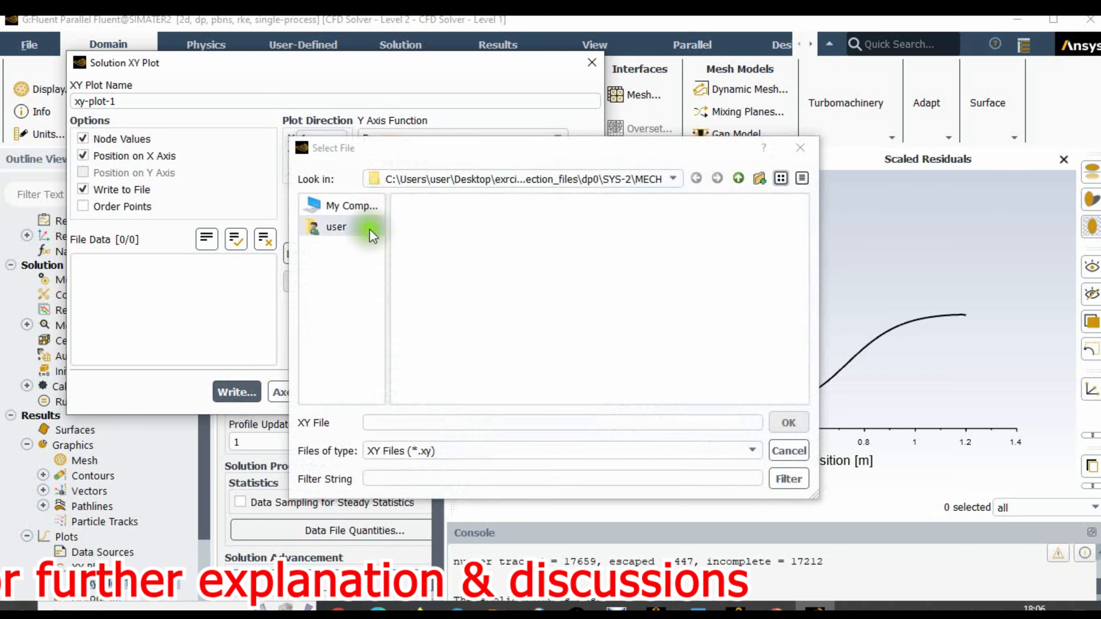
Write the plot data as an XY file named "static pressure vs position" in the Desktop folder "exrcise on 2D flow domian x marine instutution".
left_click(364, 207)
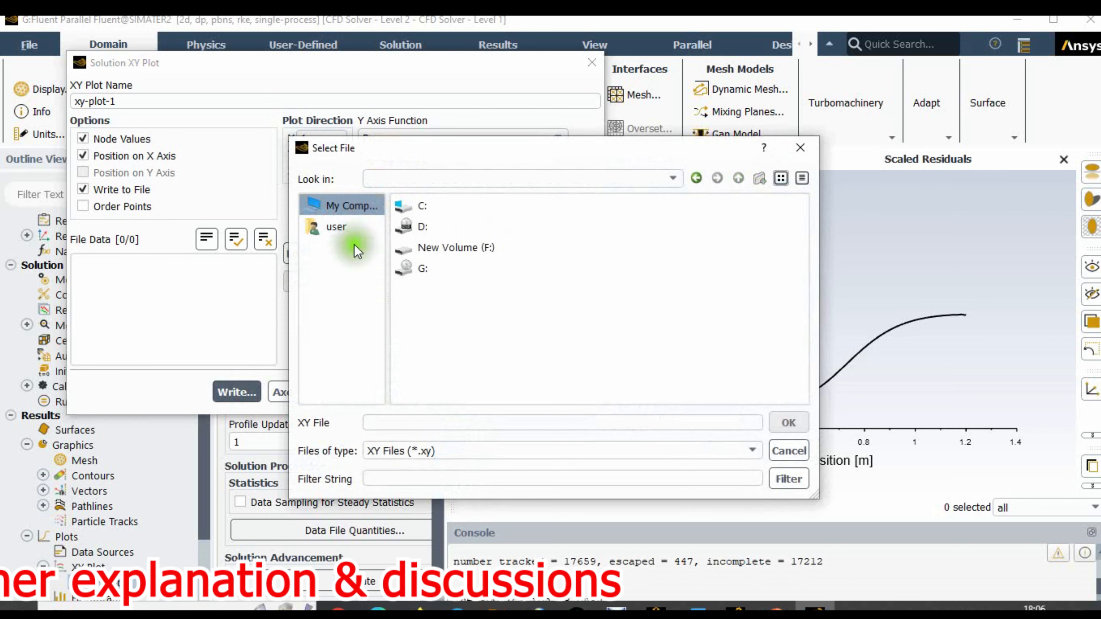
left_click(354, 229)
double_click(716, 253)
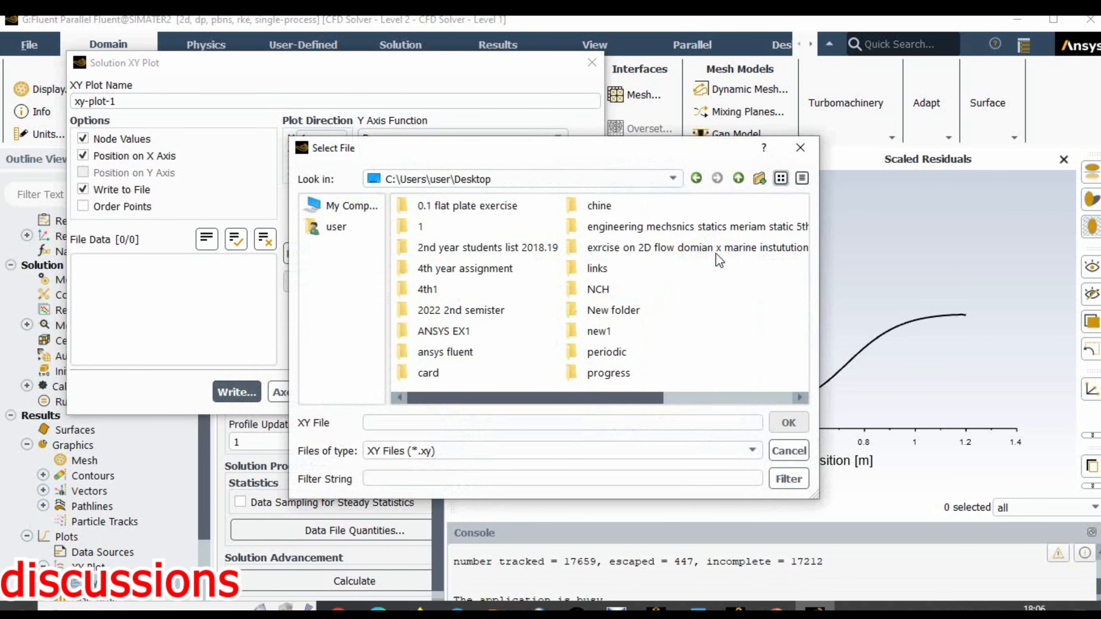
double_click(678, 246)
left_click(454, 428)
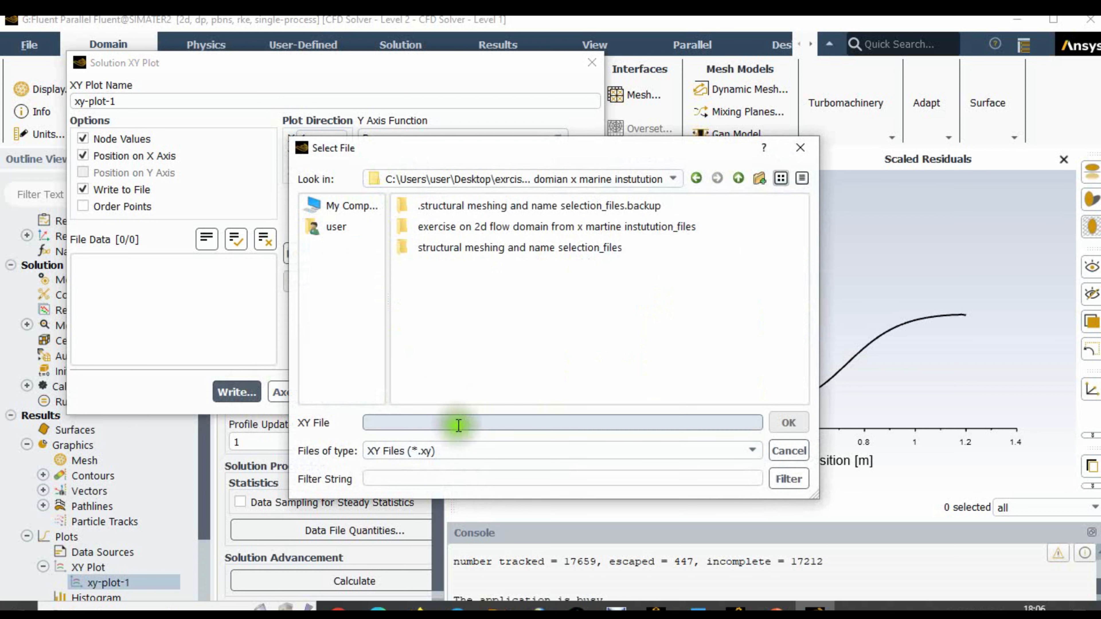
left_click(460, 423)
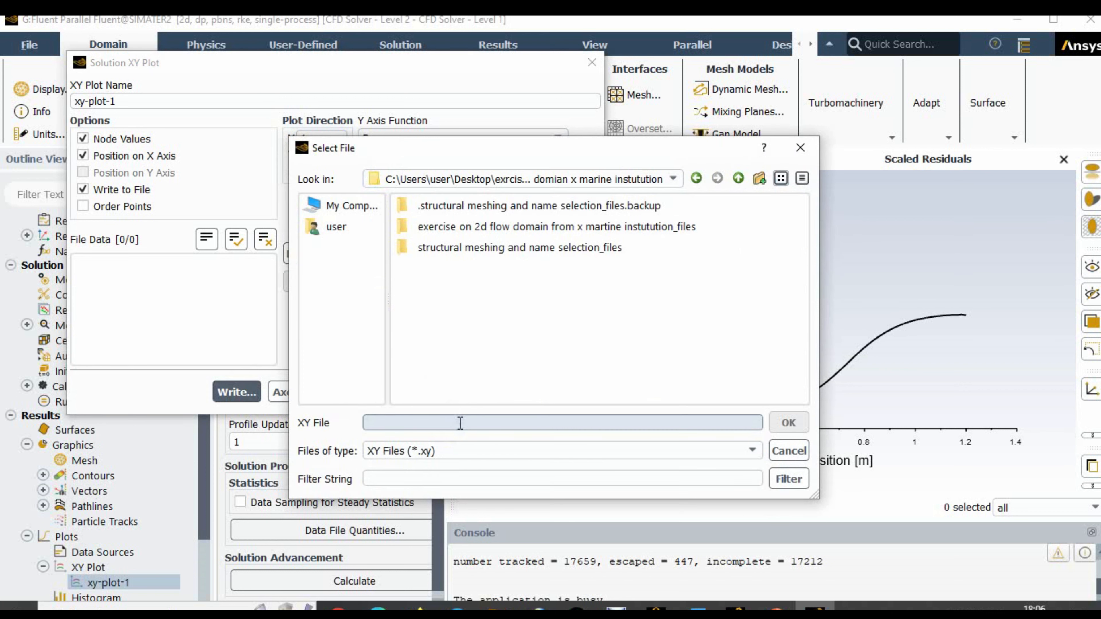
type("static pressure")
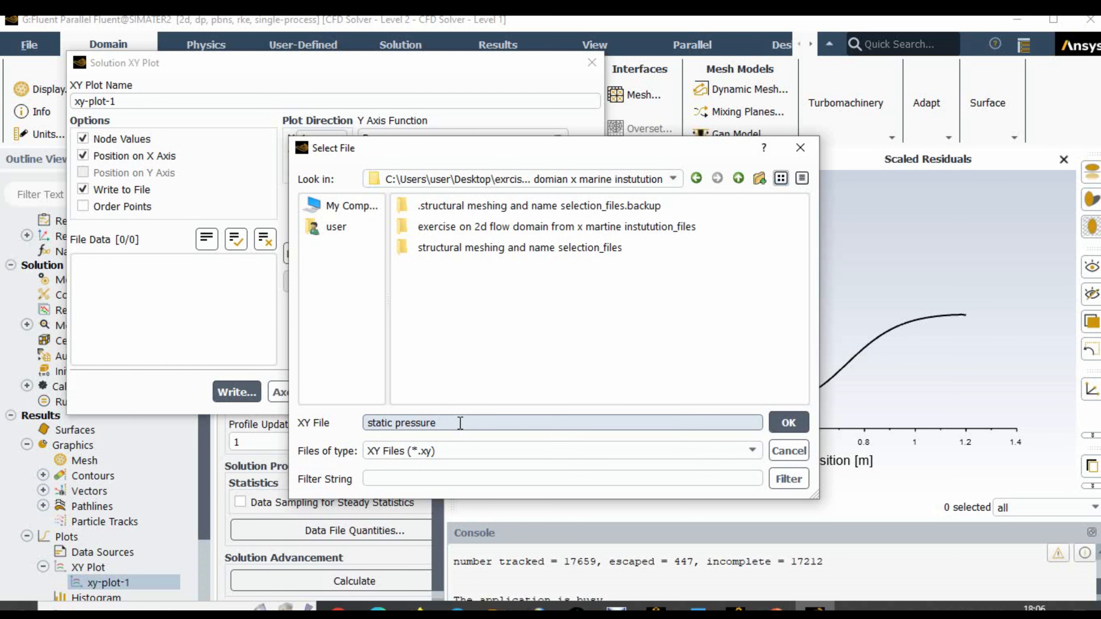
left_click_drag(551, 147, 401, 147)
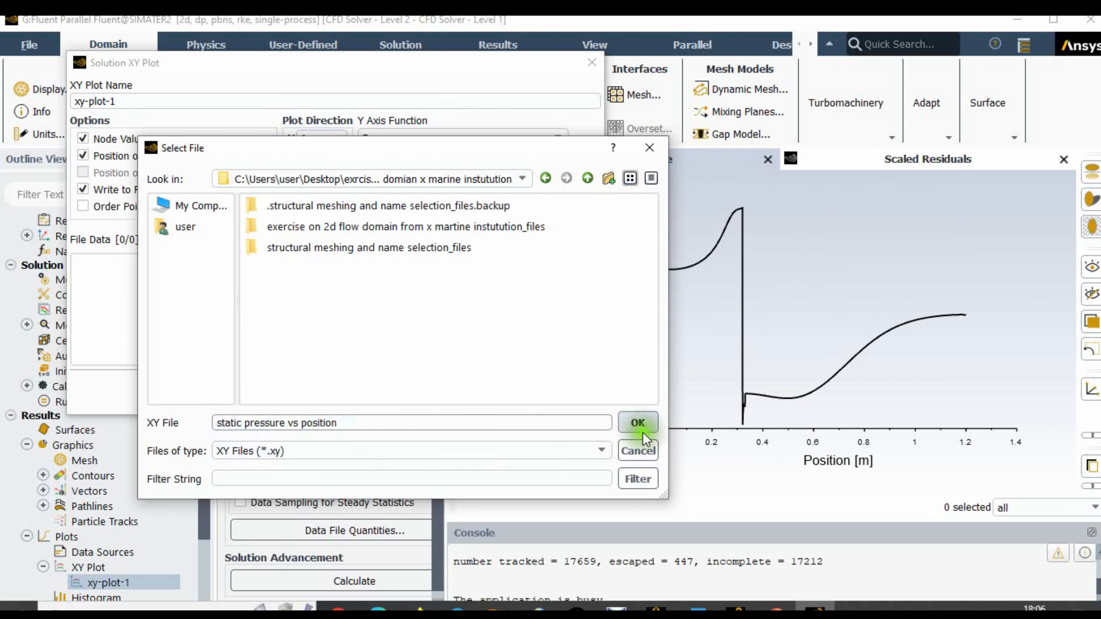
left_click(641, 424)
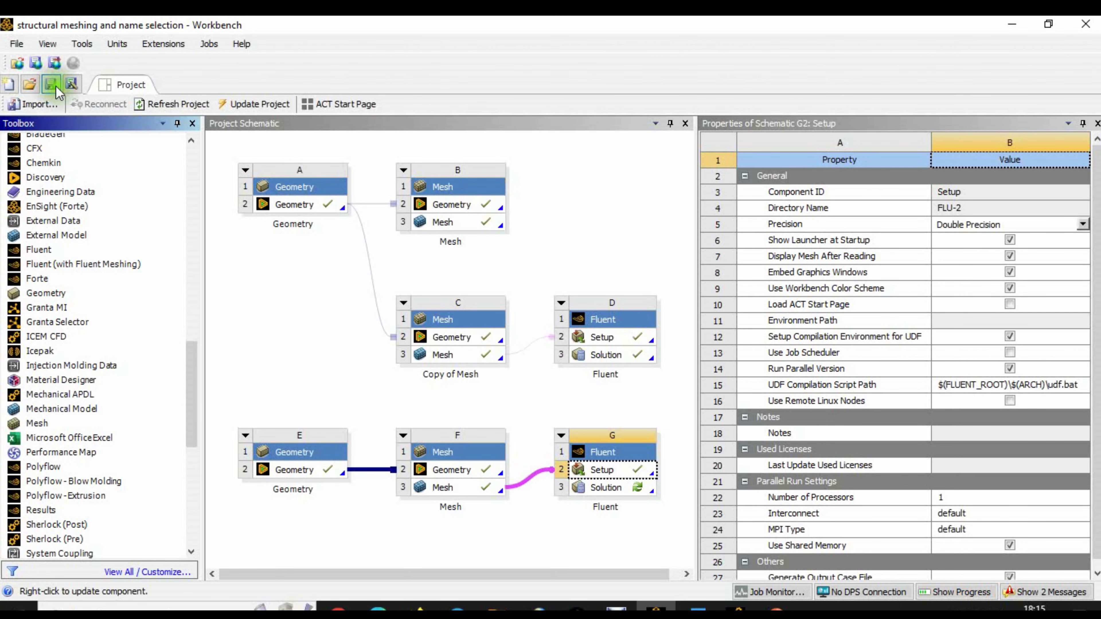
Switch to the Workbench project and open its file commands.
left_click(17, 45)
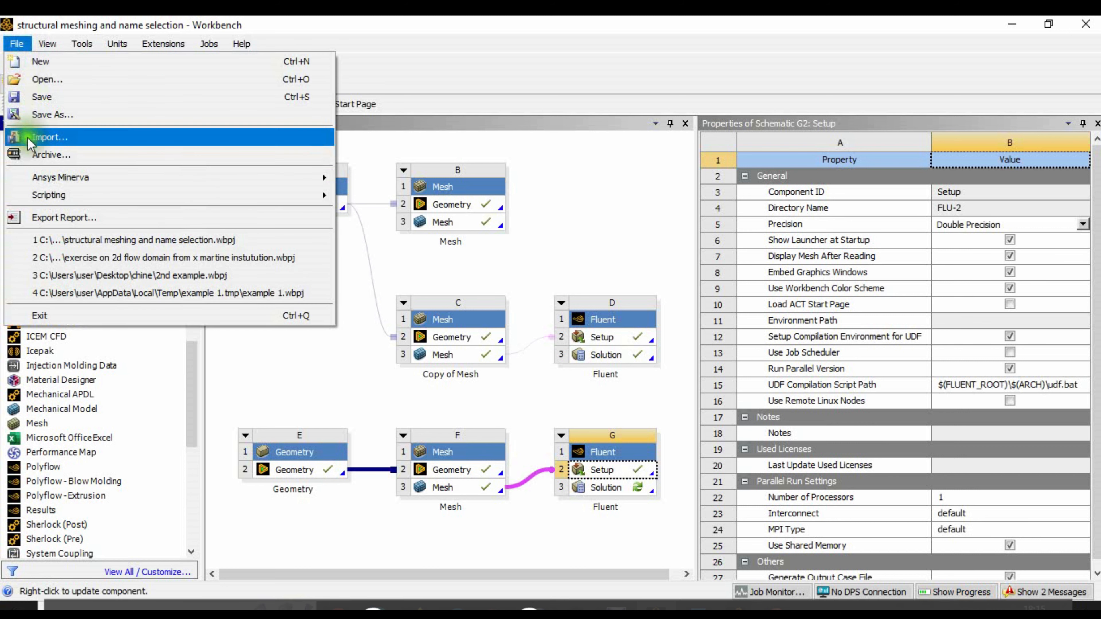